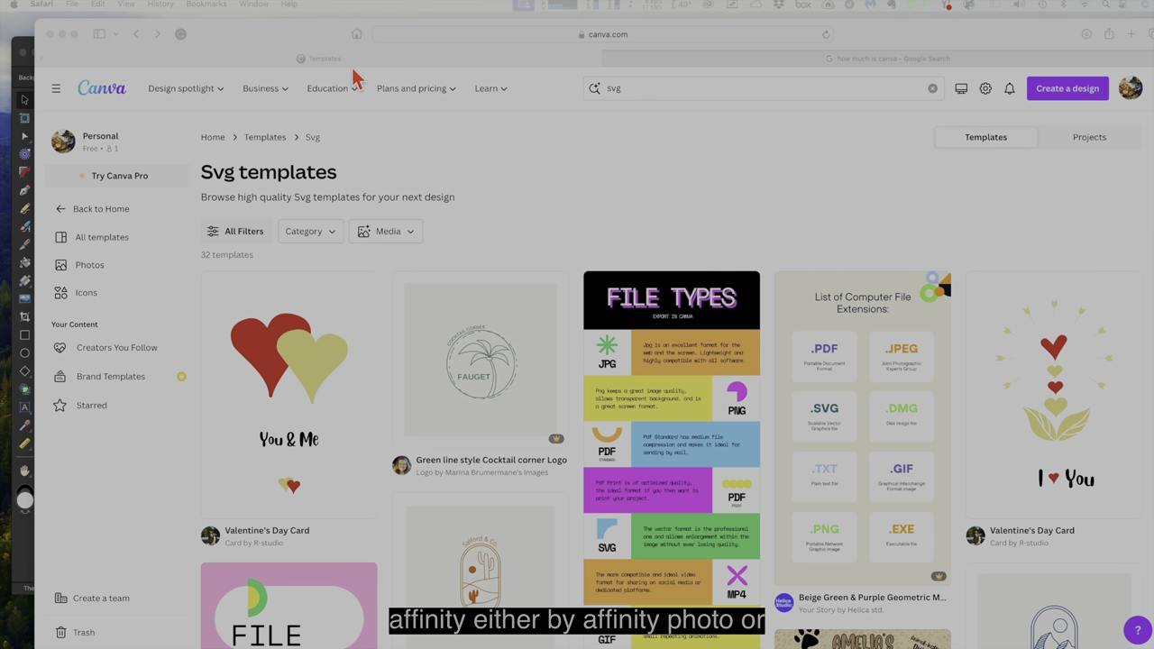
# - Look over the documents open in Affinity Photo and Affinity Designer and return to the Canva templates page
pyautogui.moveTo(255, 40); pyautogui.dragTo(286, 39)
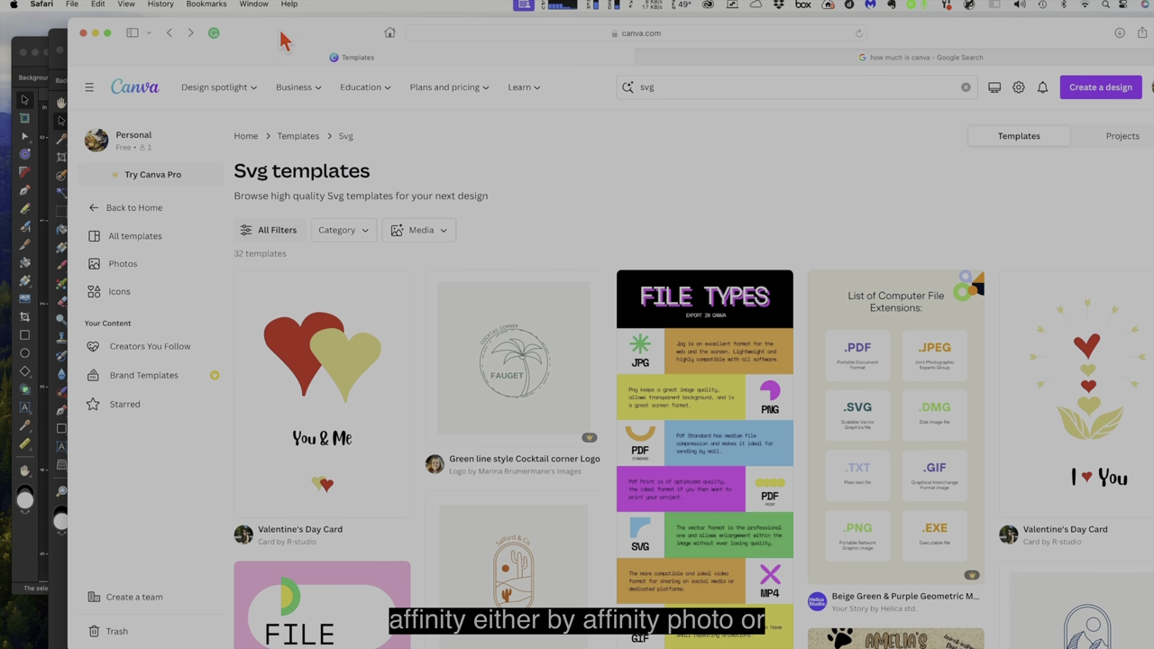
pyautogui.click(52, 74)
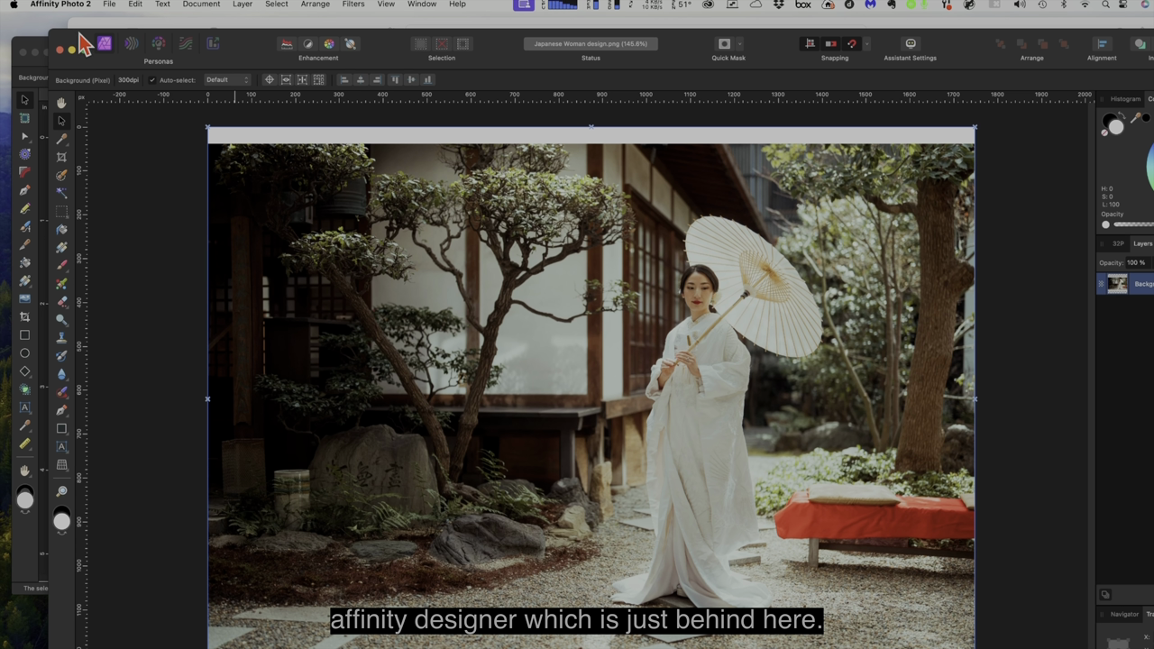
pyautogui.moveTo(229, 51); pyautogui.dragTo(251, 77)
pyautogui.click(53, 77)
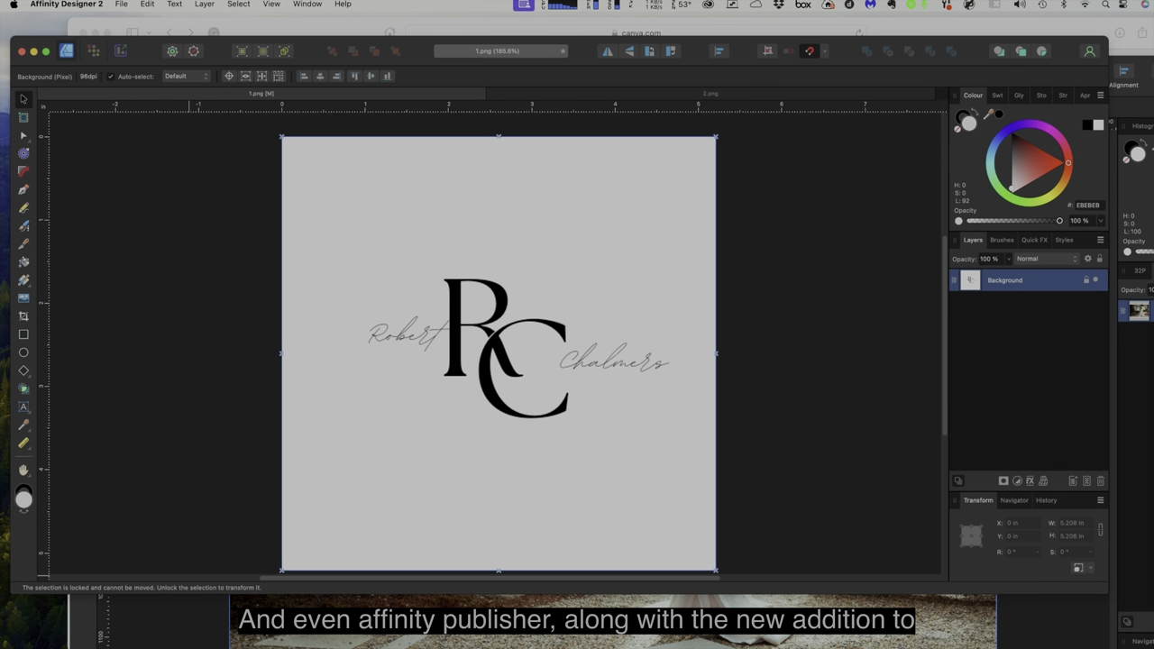
pyautogui.click(171, 645)
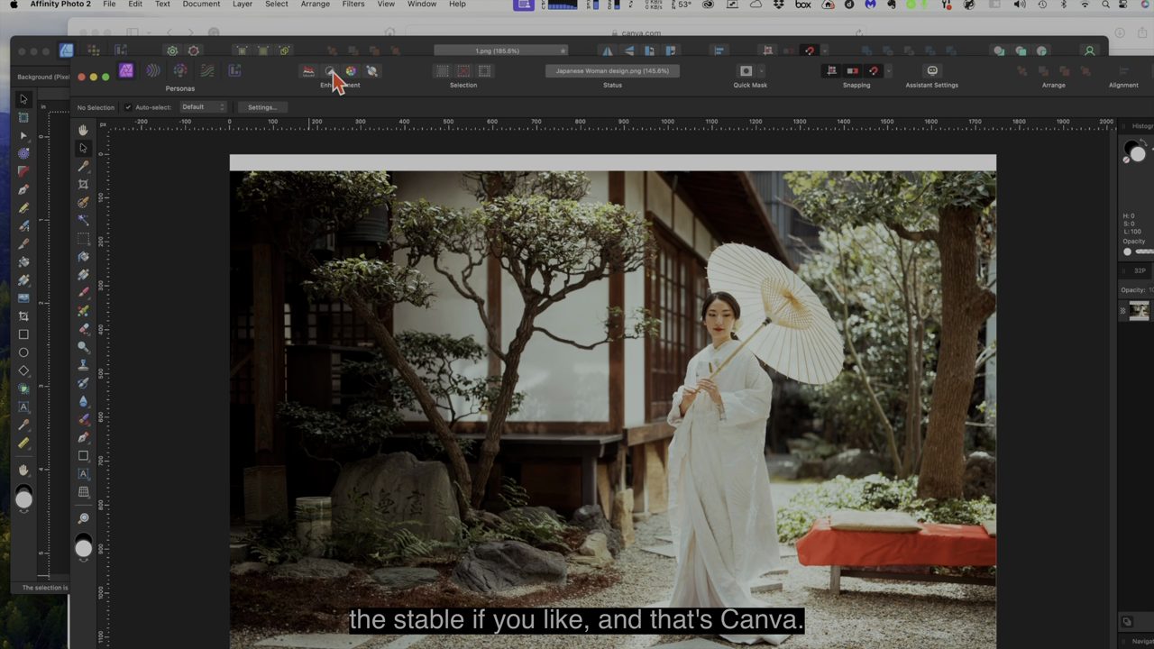
pyautogui.moveTo(416, 93); pyautogui.dragTo(365, 32)
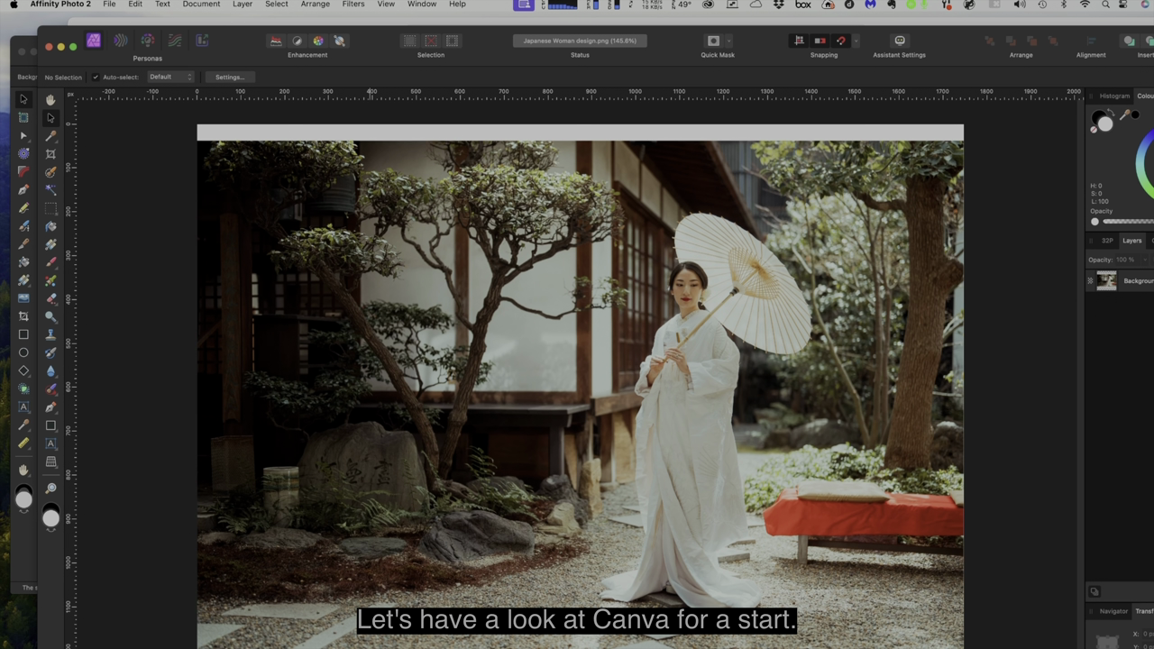
pyautogui.click(61, 646)
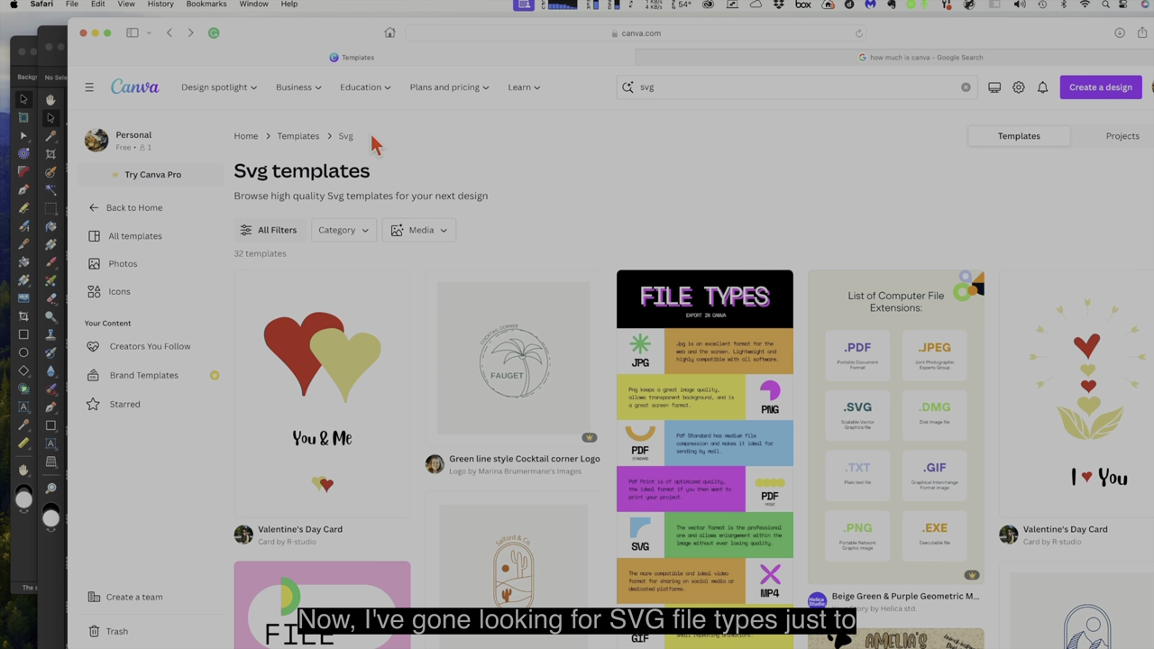
pyautogui.click(695, 86)
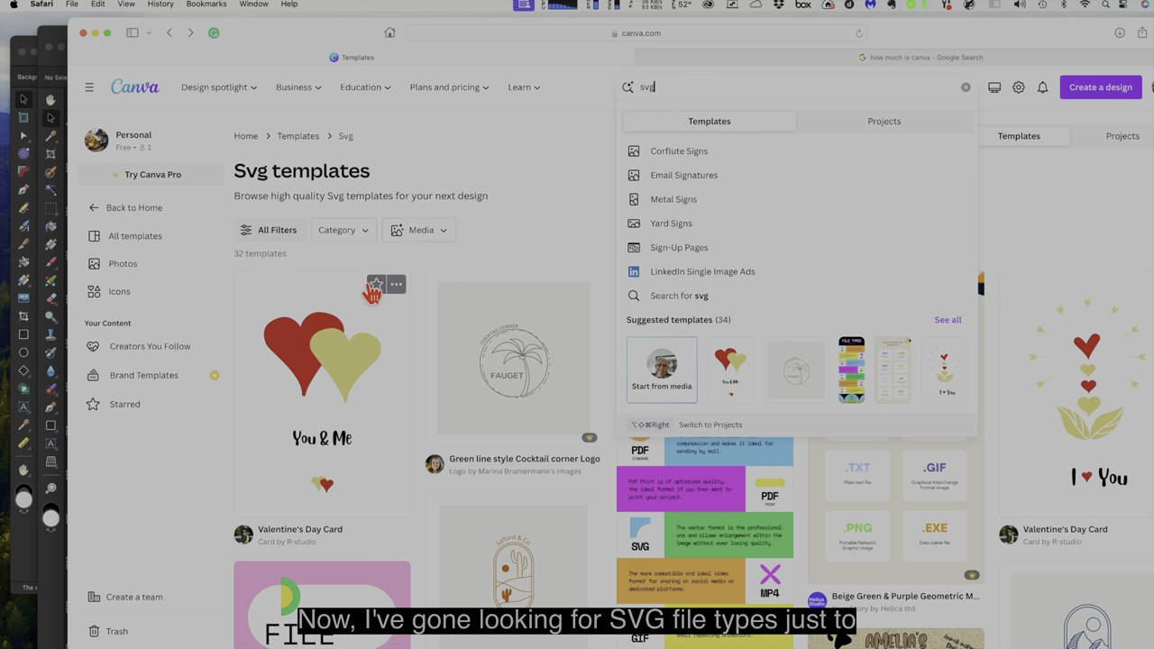
pyautogui.click(443, 265)
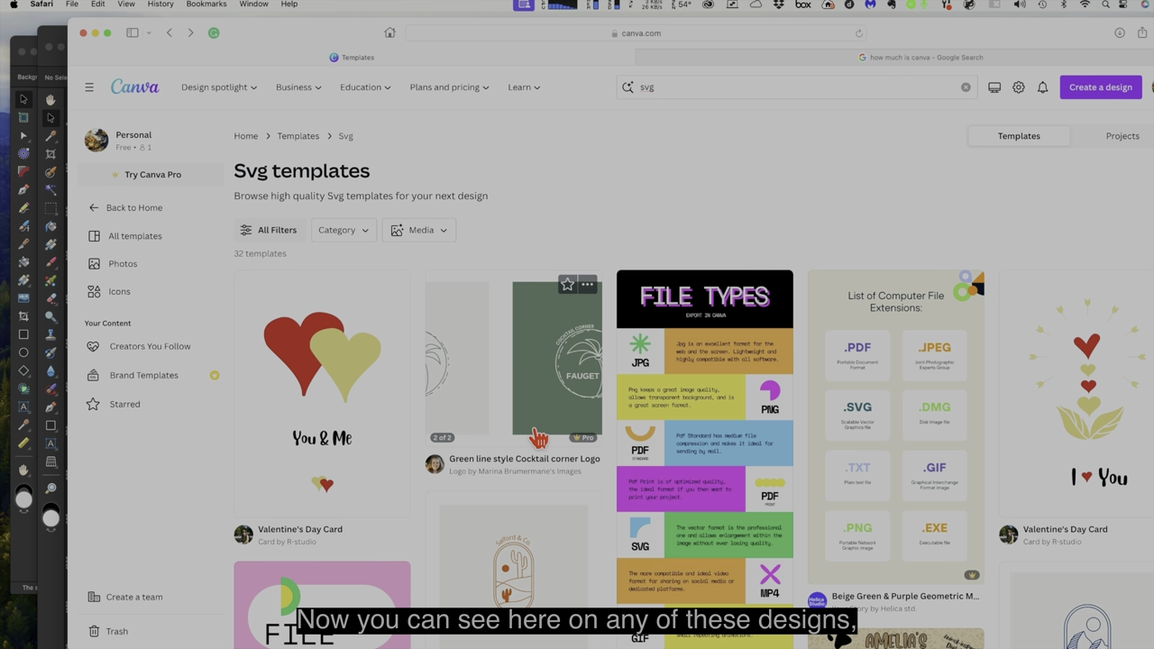
pyautogui.moveTo(581, 441)
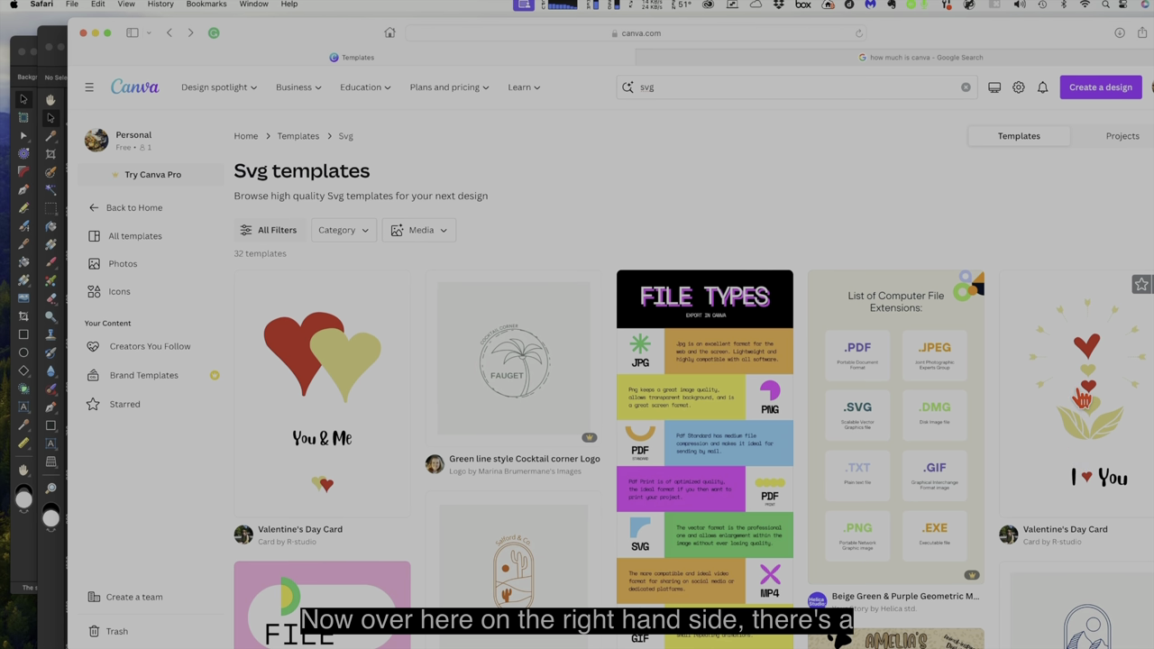
# - Open the "I ♥ You" Valentine's Day Card template and copy its share link
pyautogui.click(1082, 399)
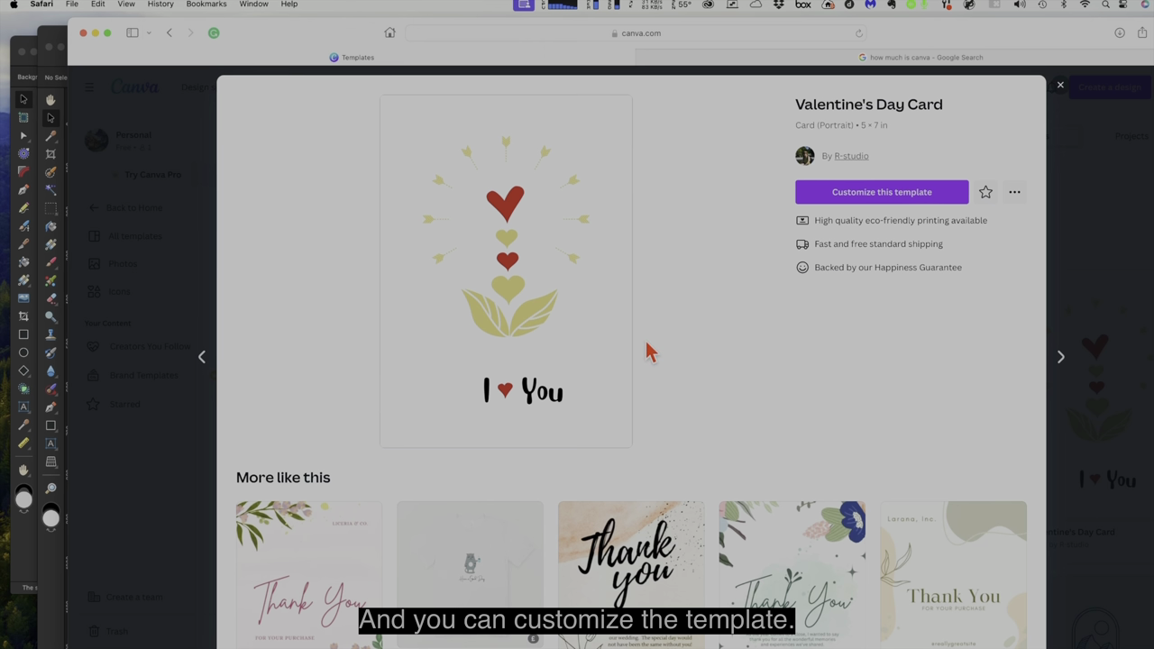
pyautogui.click(1016, 194)
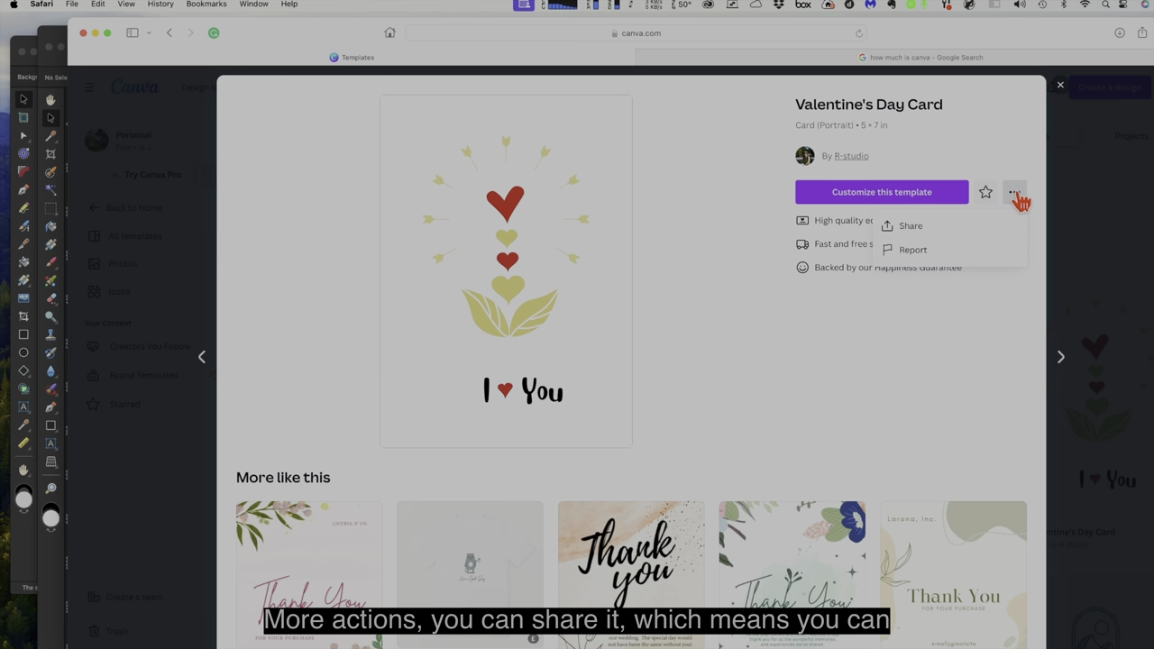
pyautogui.click(911, 226)
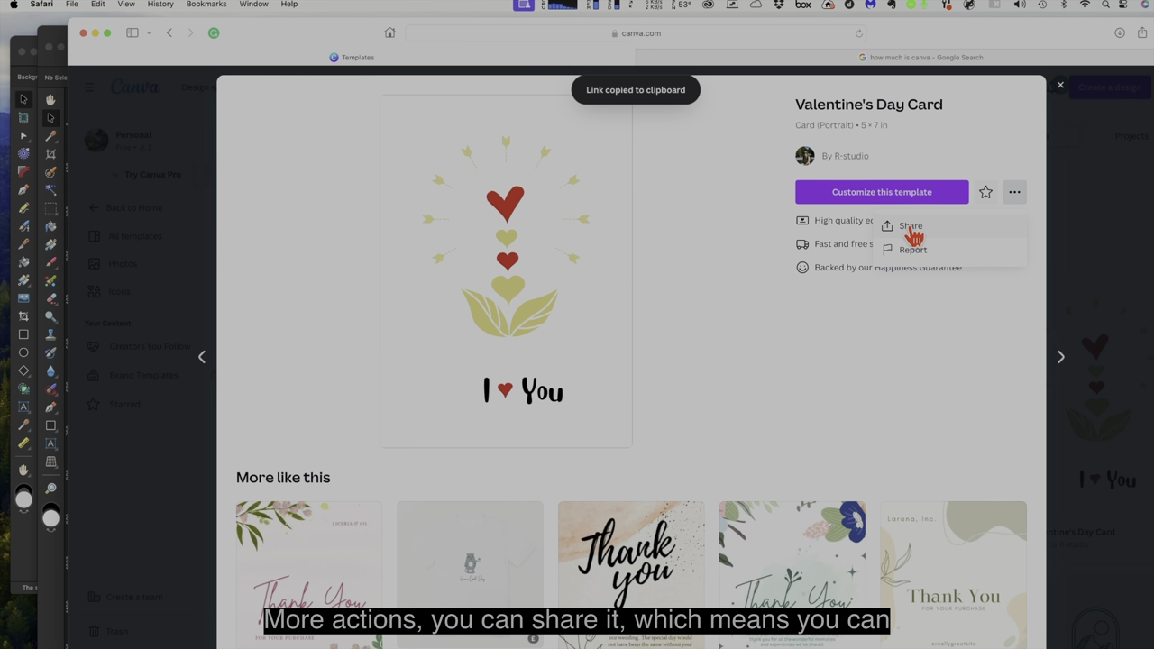
pyautogui.click(942, 349)
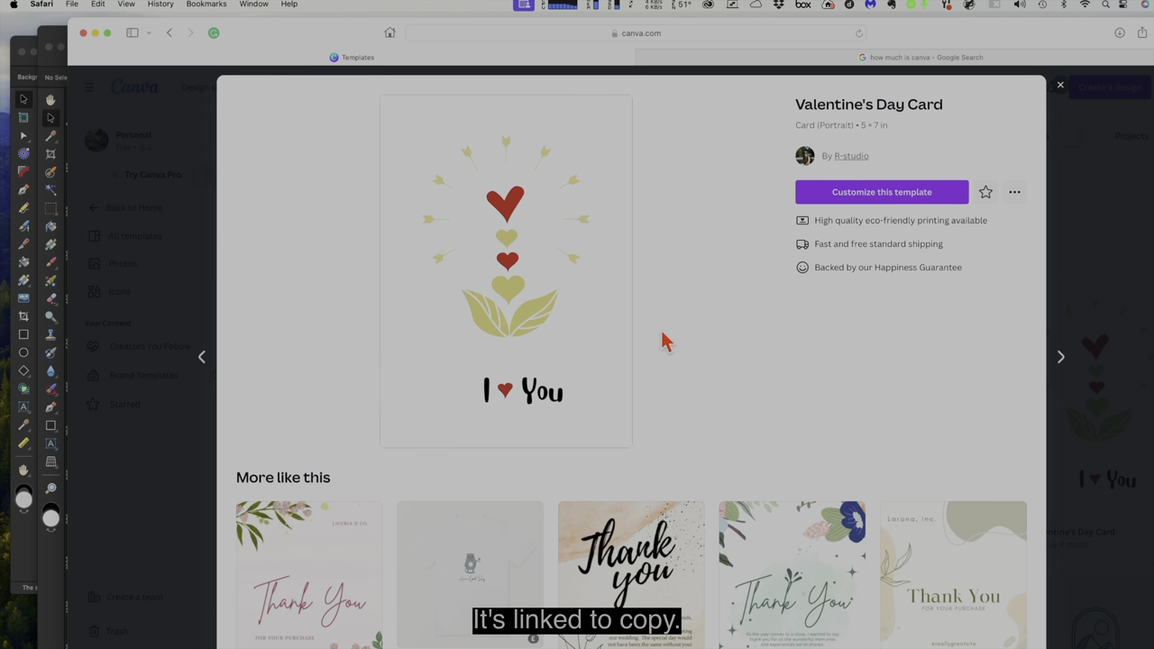
# - Open the card template for customizing and download it as Valentine's Day Card.png to the Pictures folder
pyautogui.click(895, 192)
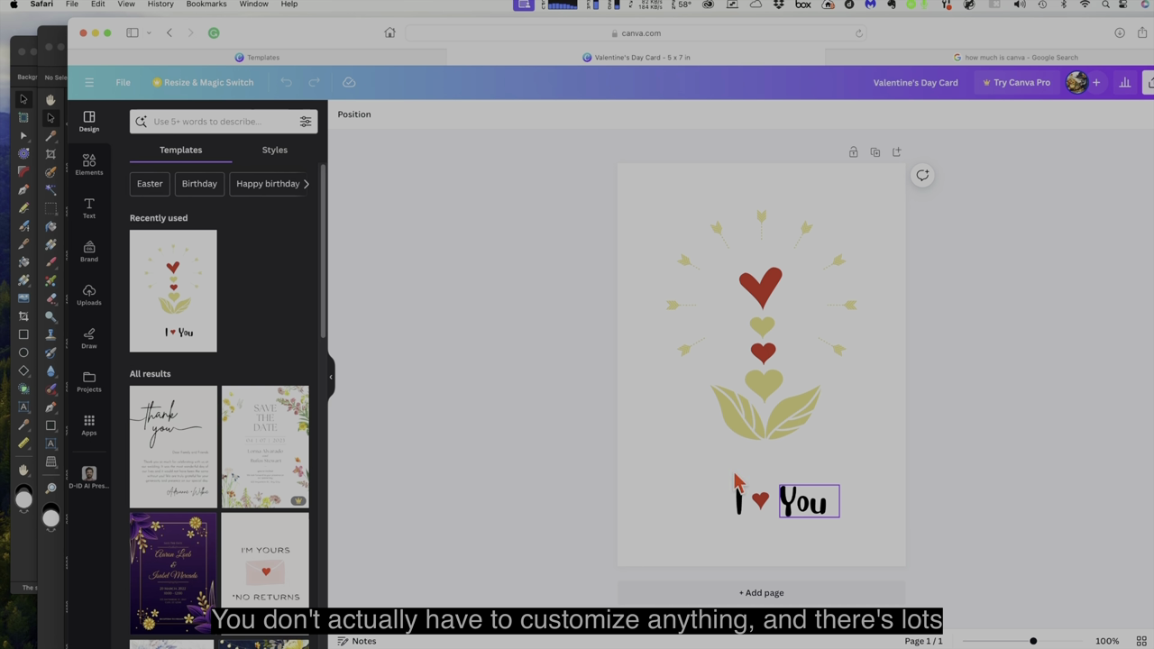
pyautogui.click(184, 481)
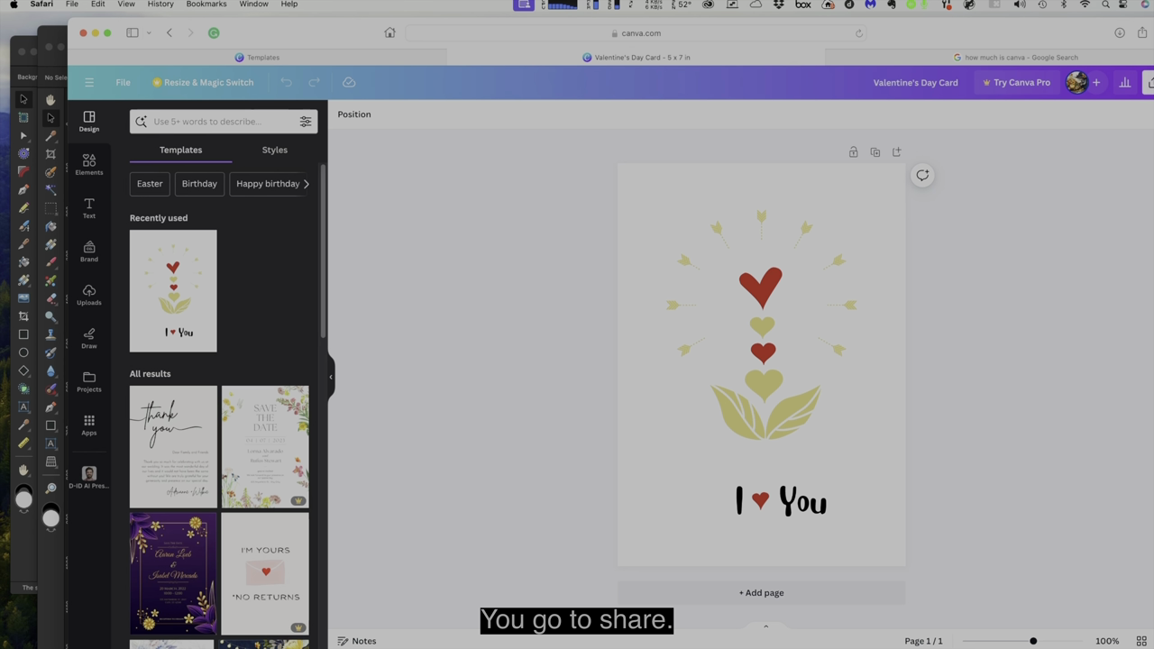
pyautogui.click(1147, 82)
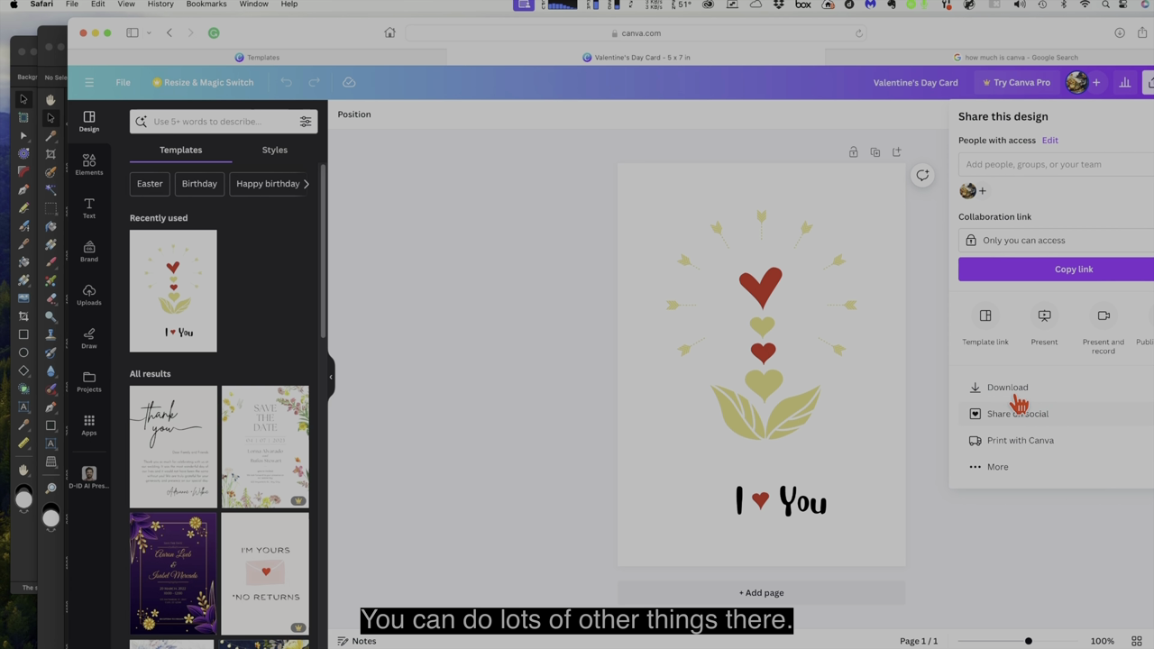
pyautogui.click(1017, 395)
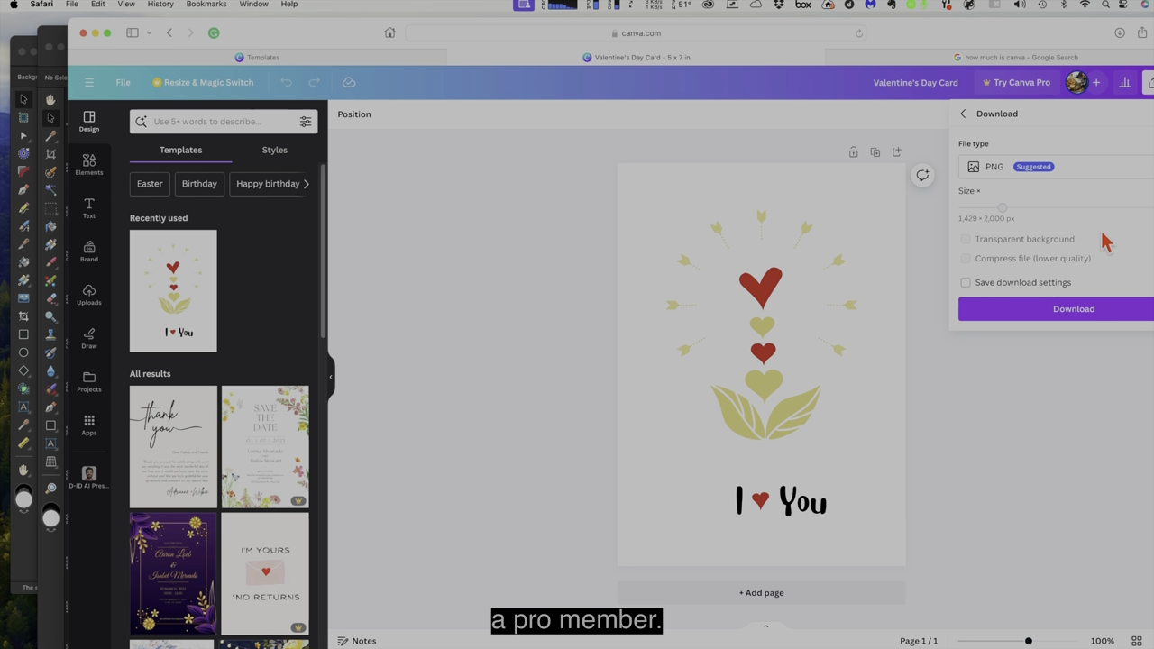
pyautogui.click(1067, 316)
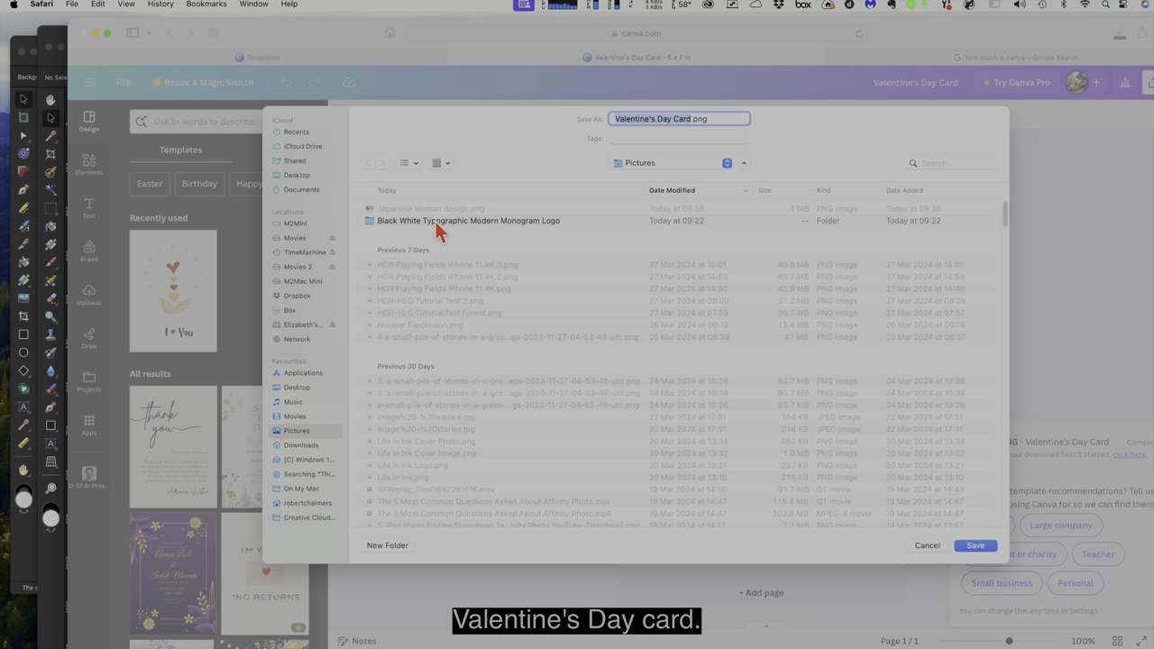
pyautogui.click(972, 545)
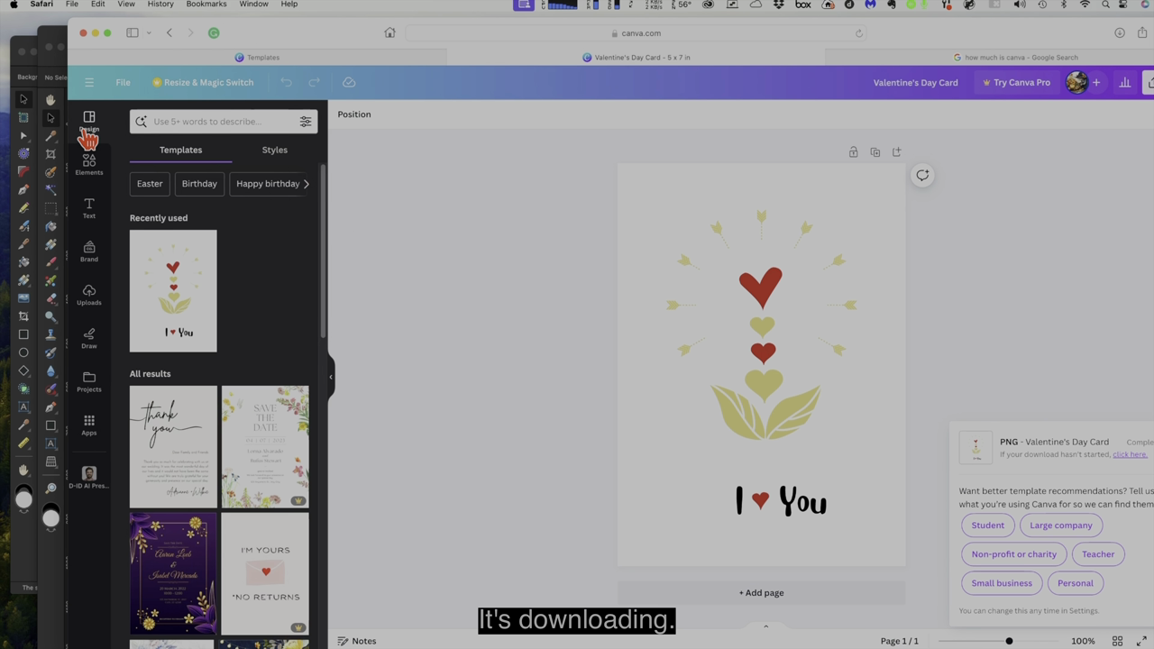
# - Switch to Affinity Photo and open Valentine's Day Card.png from the Pictures folder
pyautogui.click(54, 564)
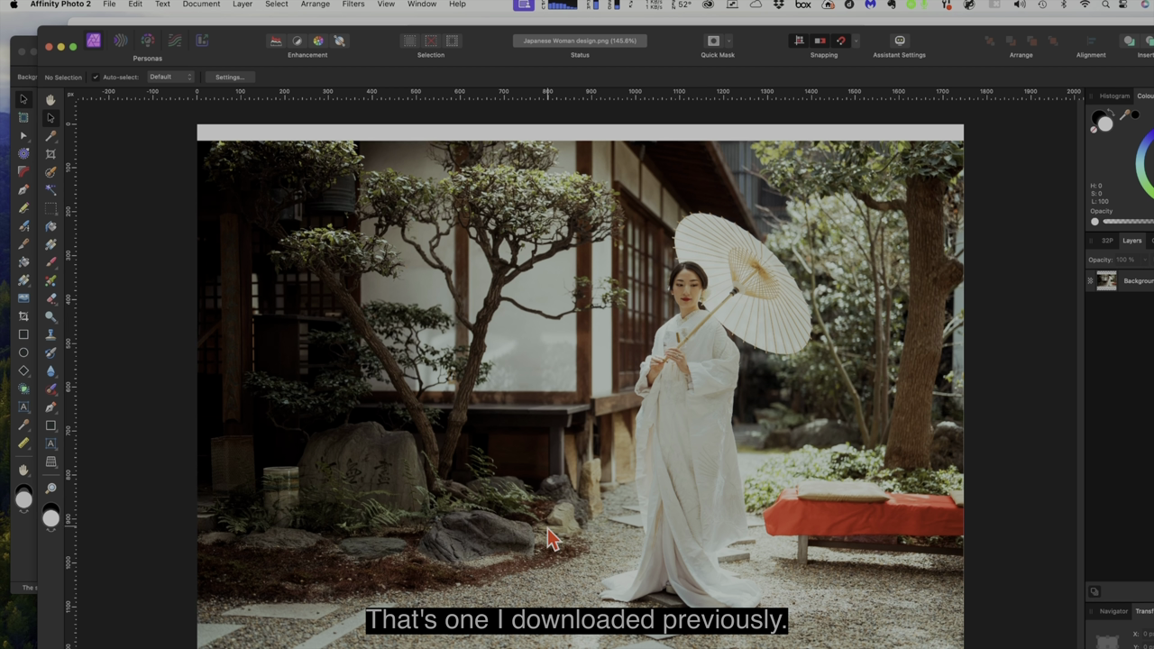
pyautogui.click(108, 5)
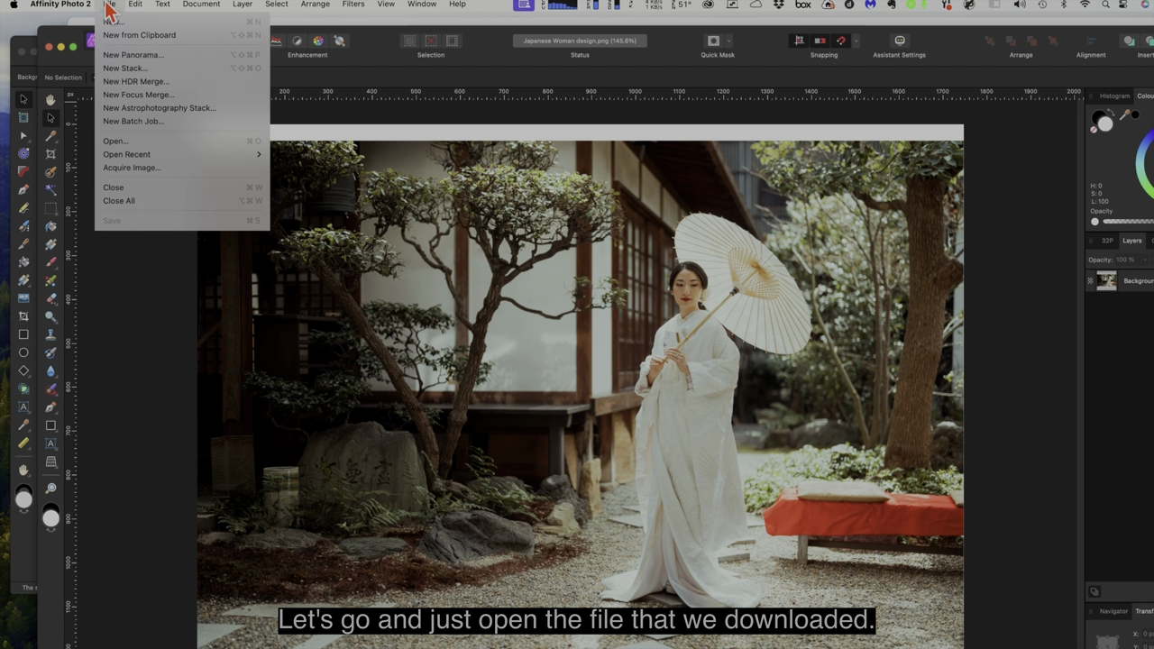
pyautogui.click(129, 145)
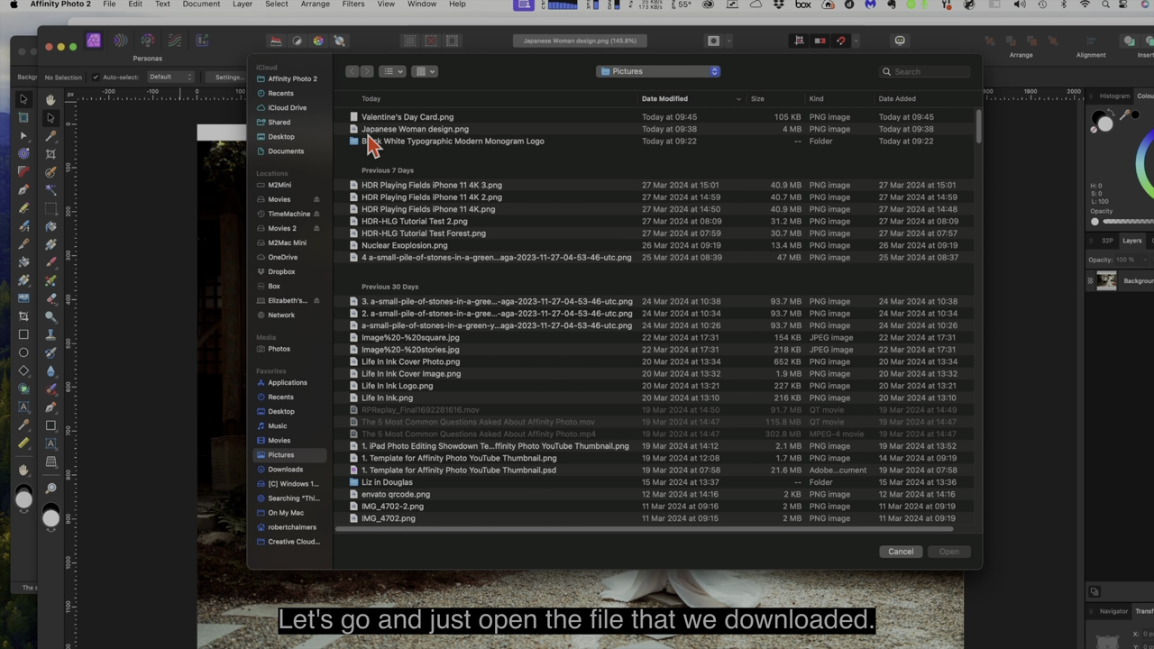
pyautogui.click(392, 119)
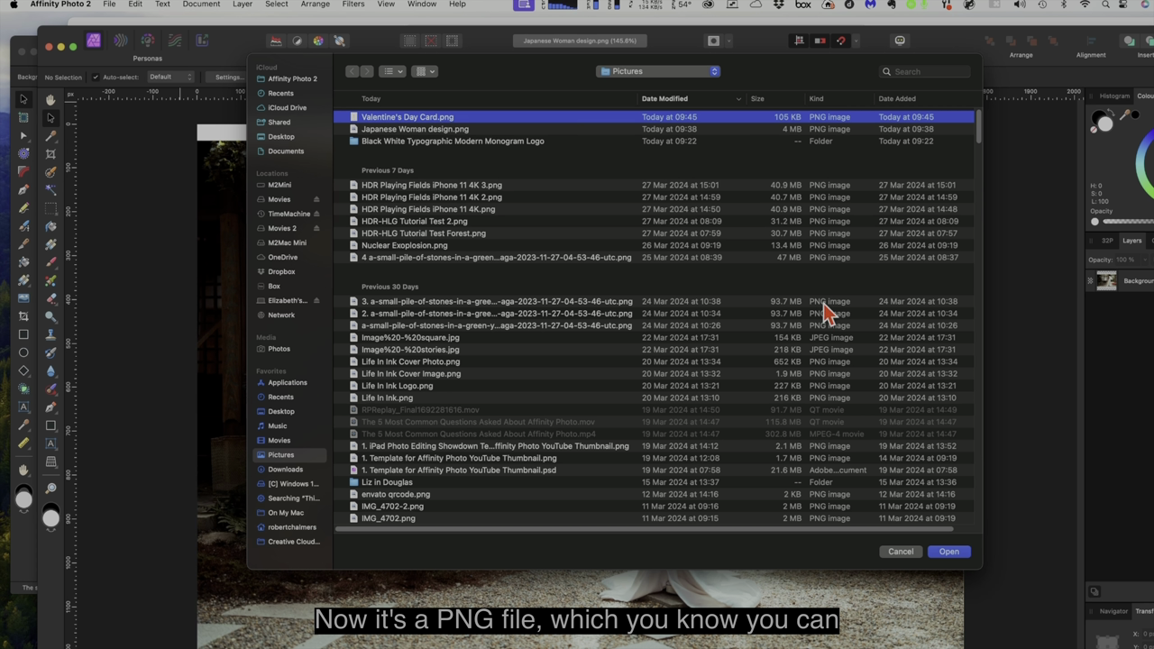
pyautogui.click(948, 553)
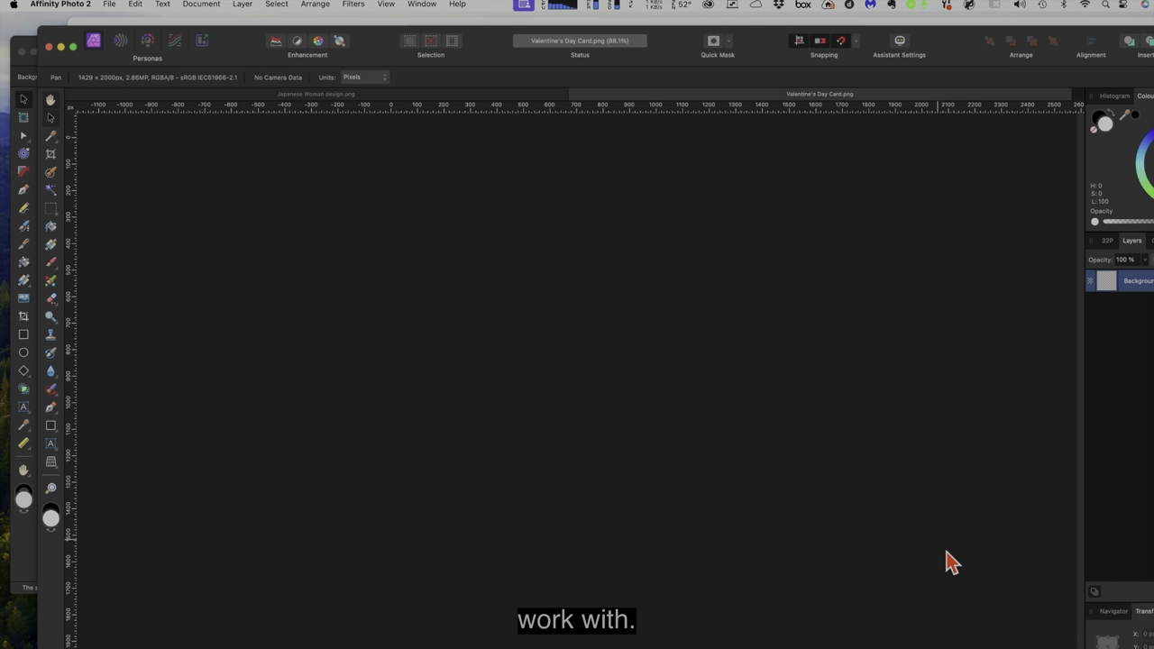
pyautogui.press('h')
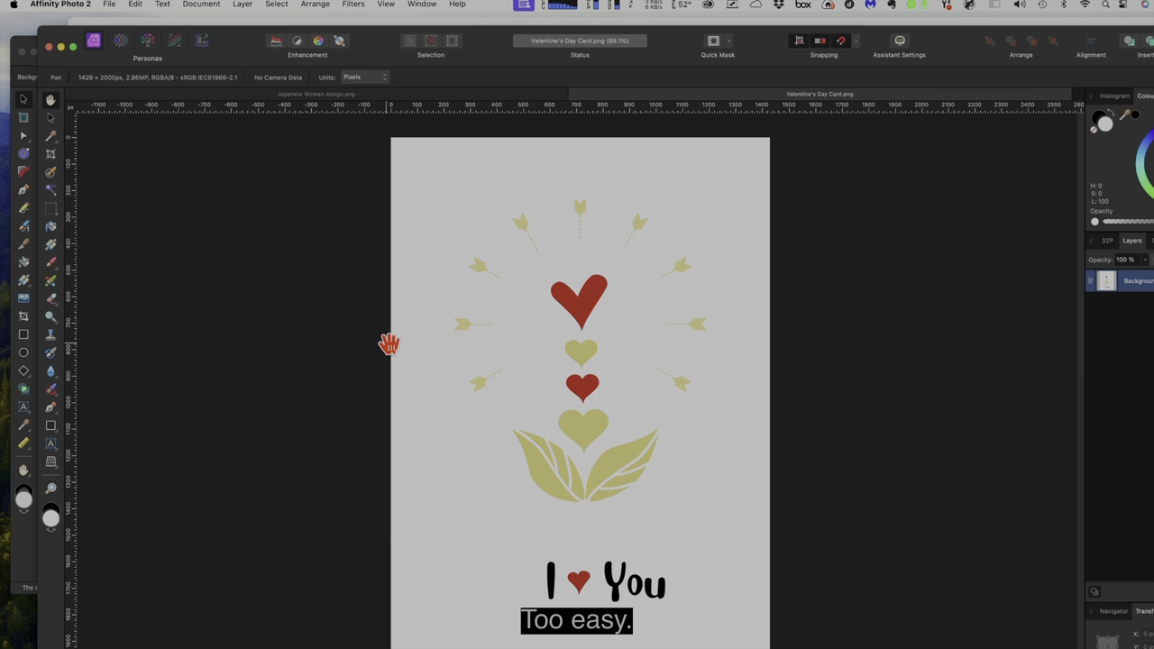
# - Check the card's DPI and its size in inches in the Resize Document settings without resizing it
pyautogui.click(50, 122)
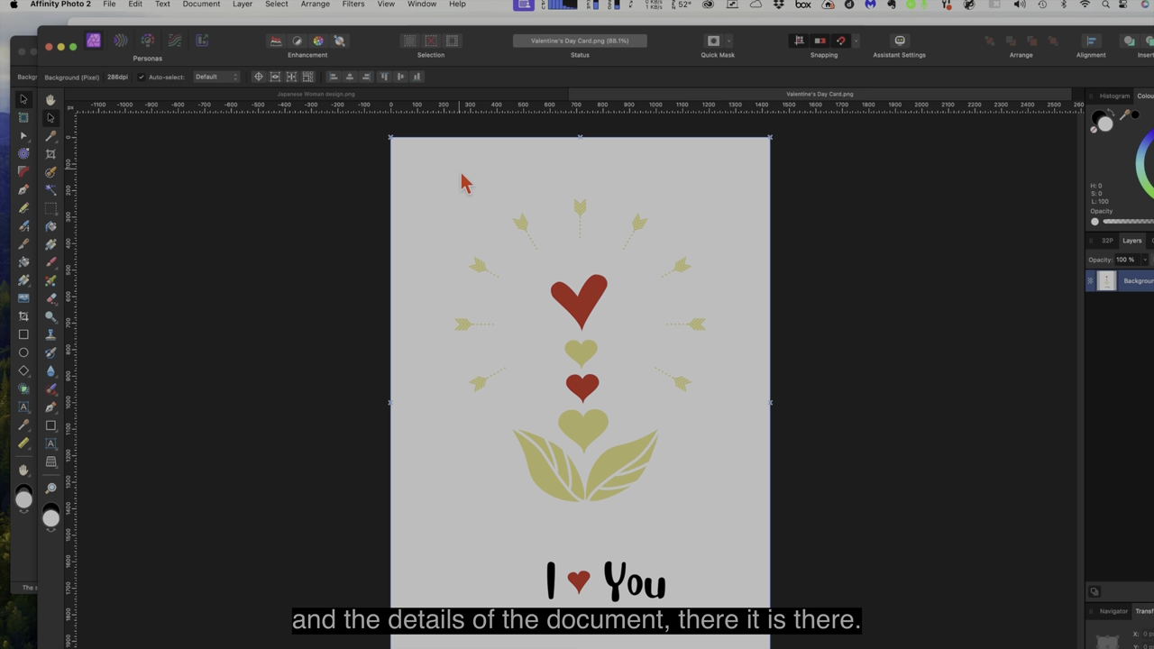
pyautogui.click(135, 5)
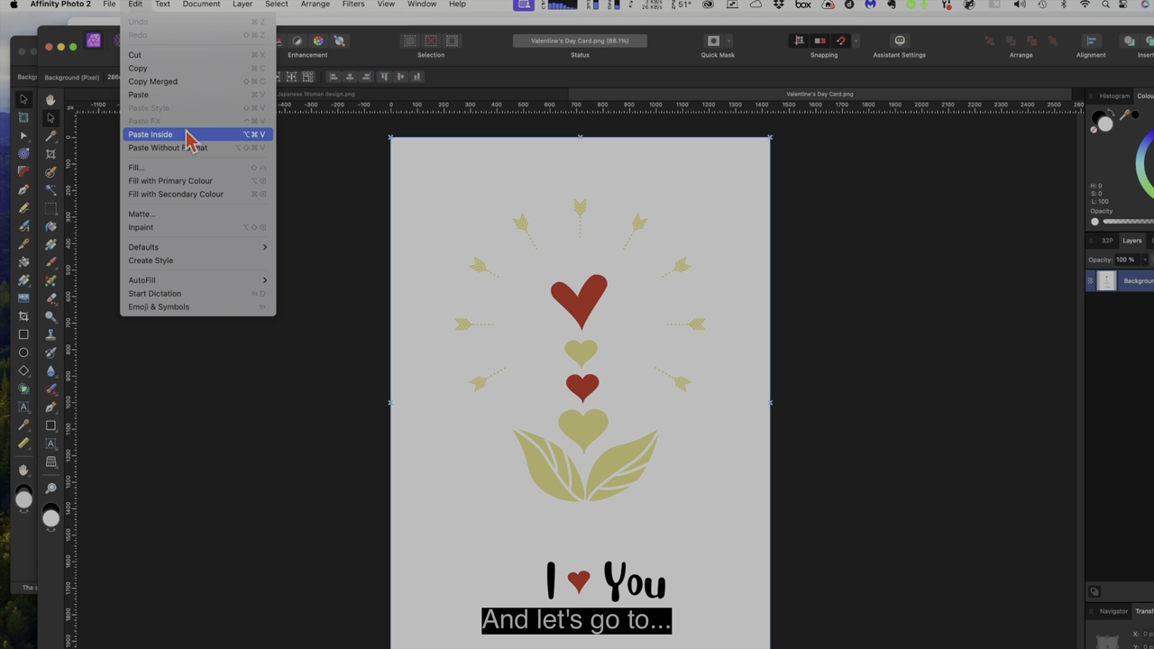
pyautogui.moveTo(113, 7)
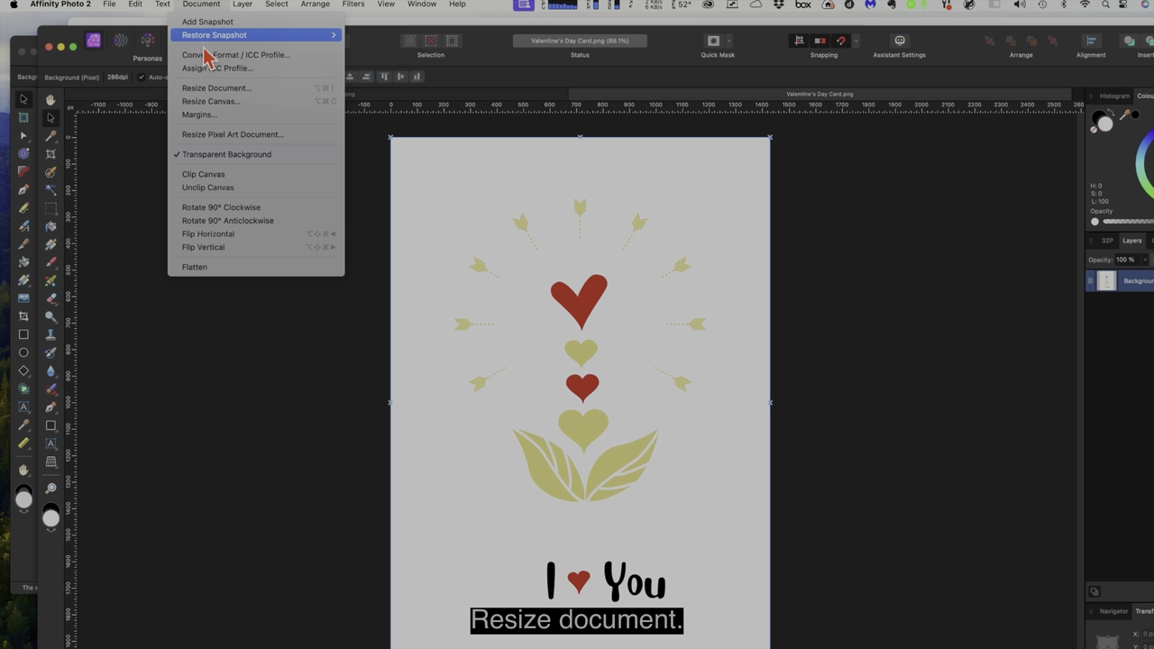
pyautogui.click(204, 89)
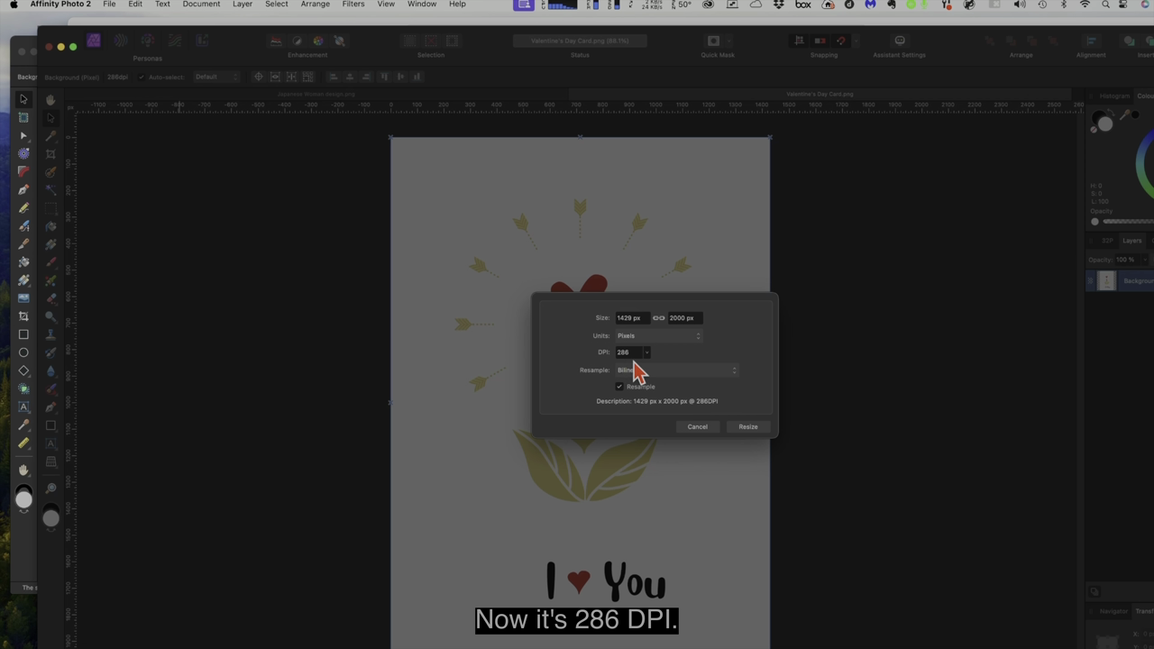
pyautogui.click(675, 338)
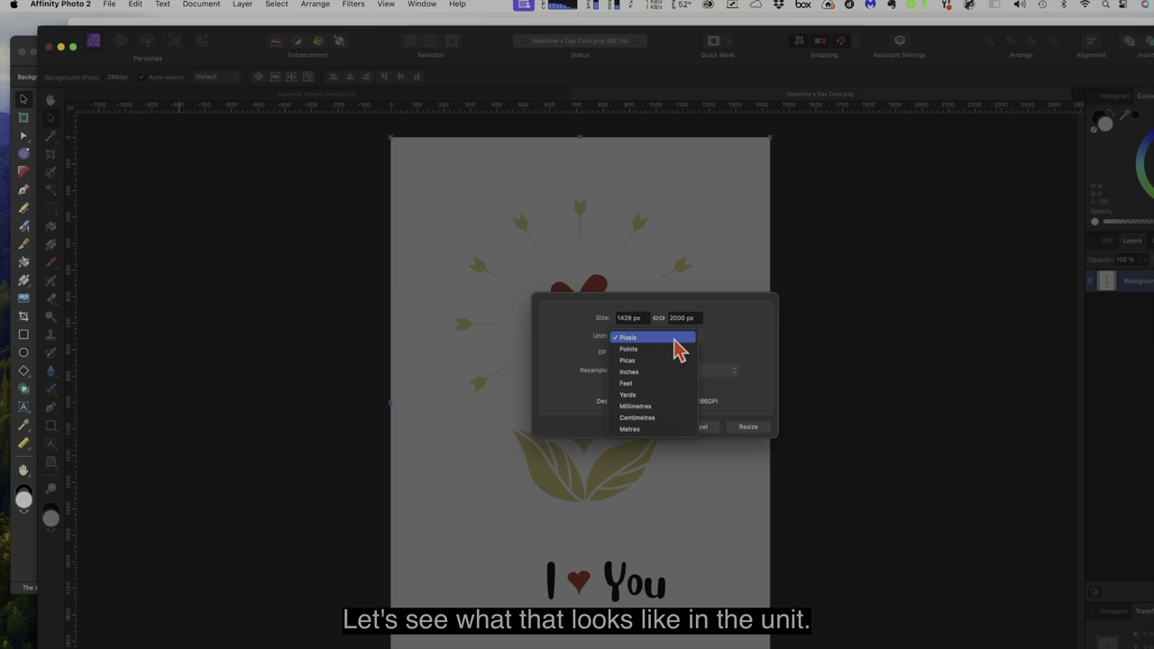
pyautogui.click(671, 377)
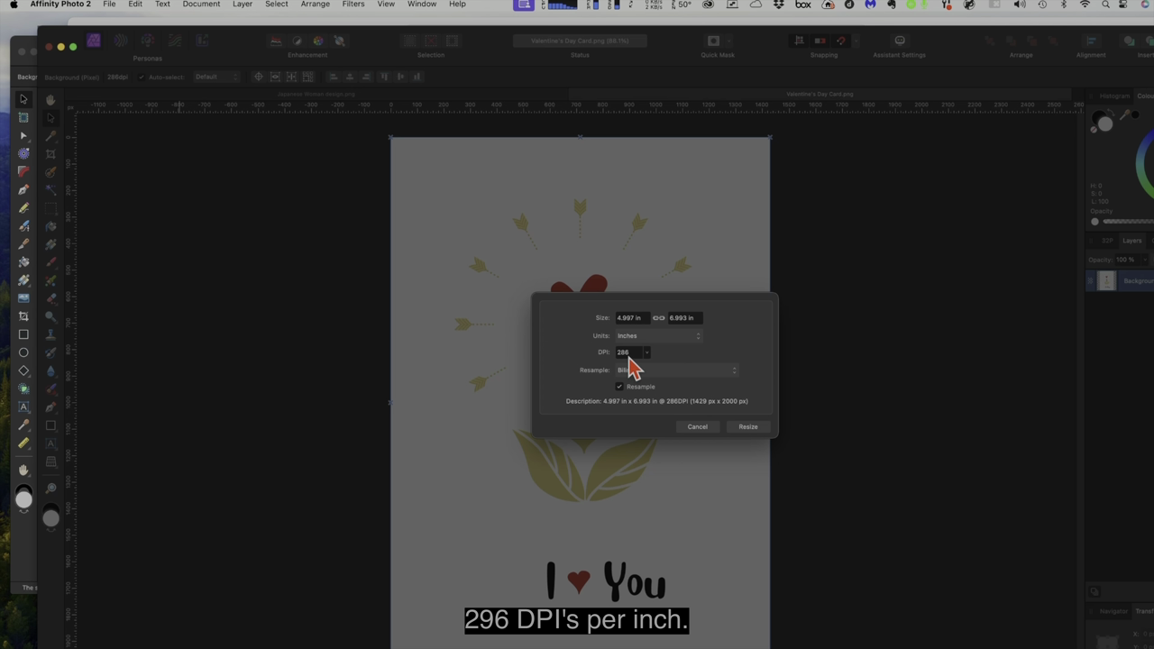
pyautogui.click(698, 432)
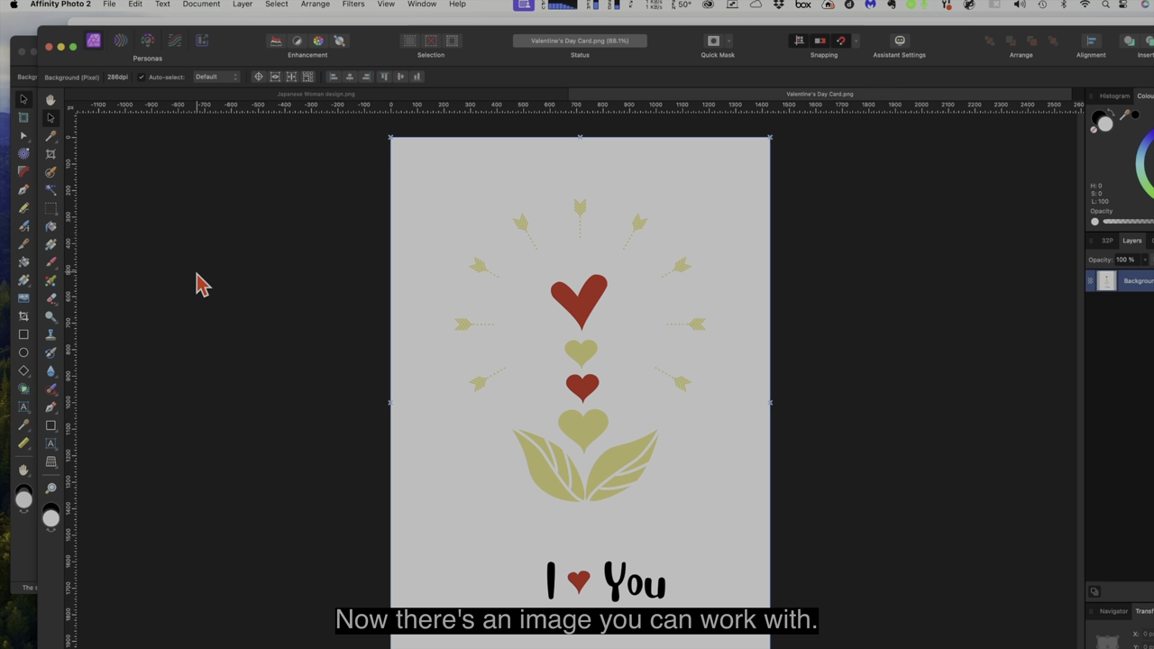
# - Switch to Affinity Designer and show the 2.png logo document
pyautogui.moveTo(225, 54); pyautogui.dragTo(239, 91)
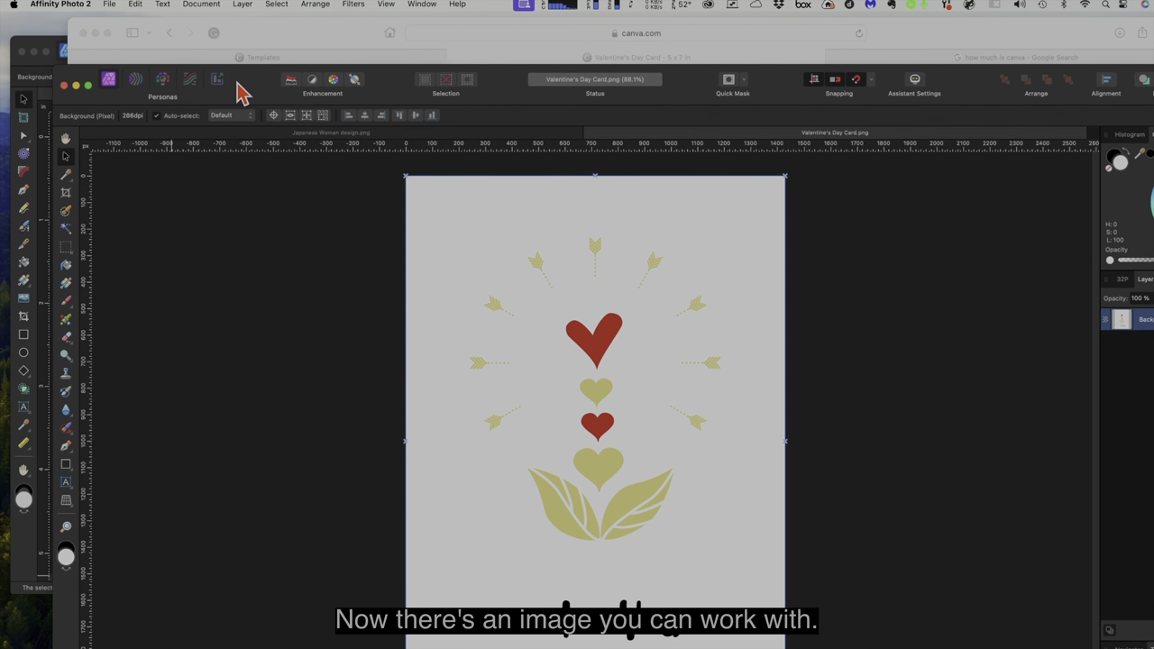
pyautogui.click(36, 54)
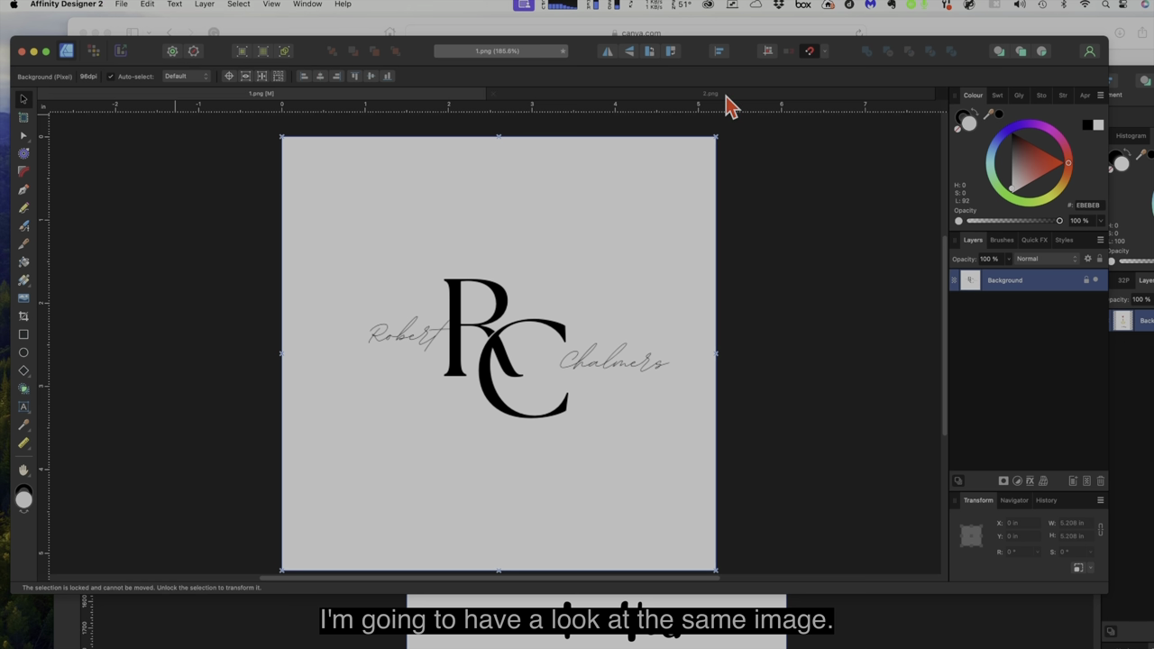
pyautogui.click(630, 96)
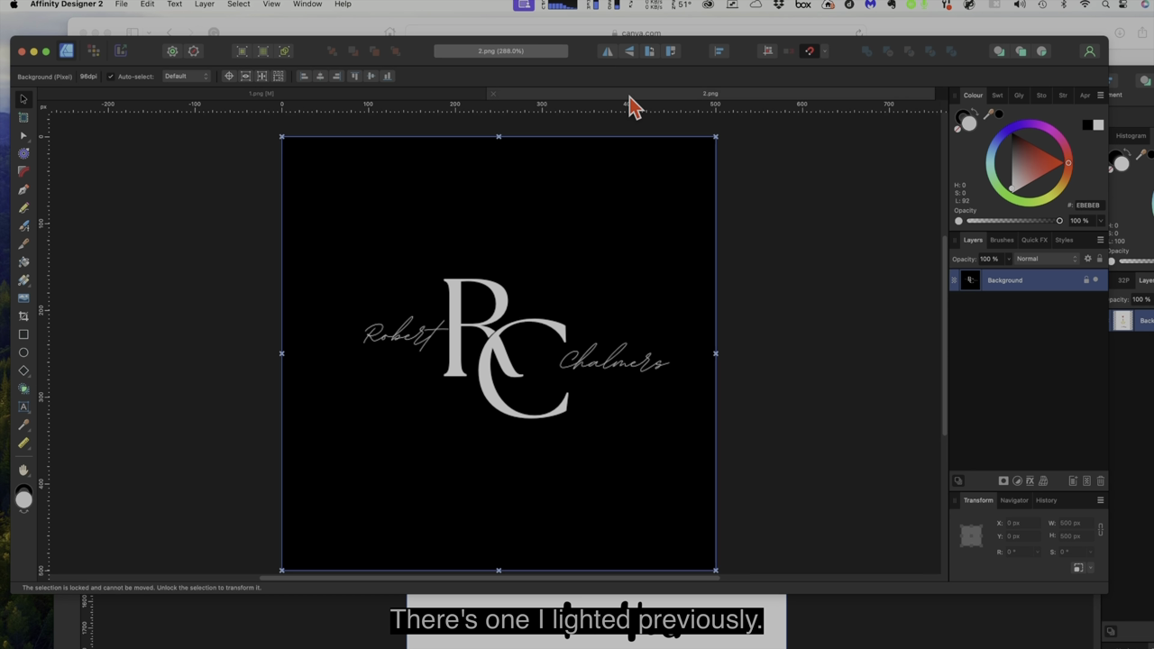
# - Bring the 1.png logo document to the front
pyautogui.click(406, 98)
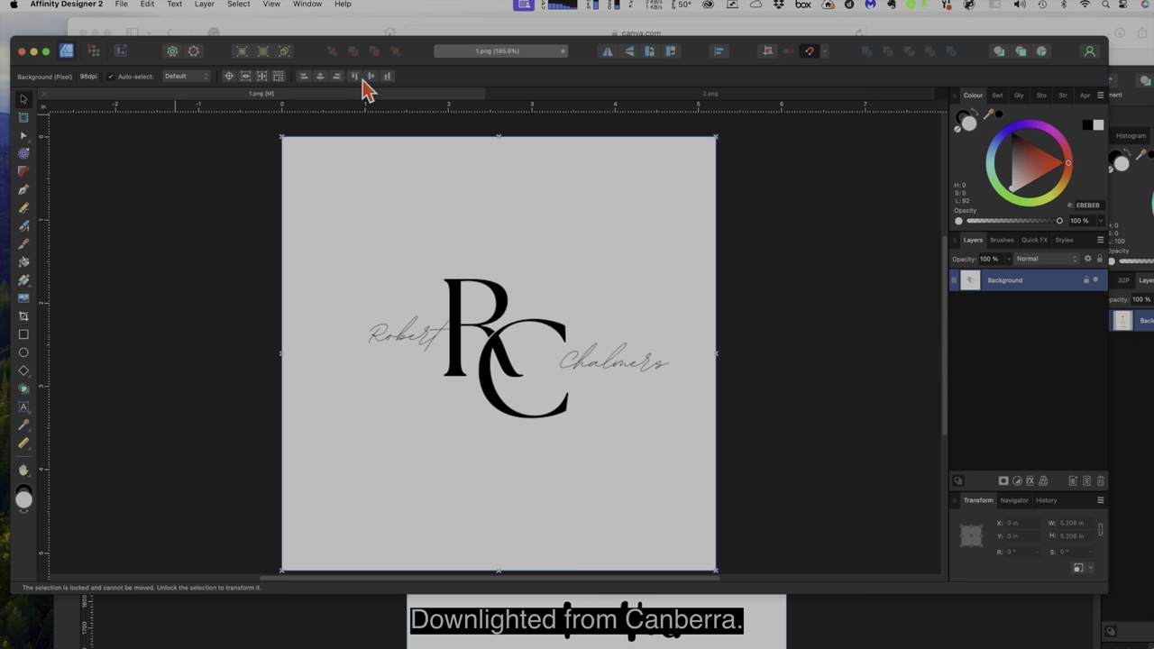
pyautogui.click(118, 5)
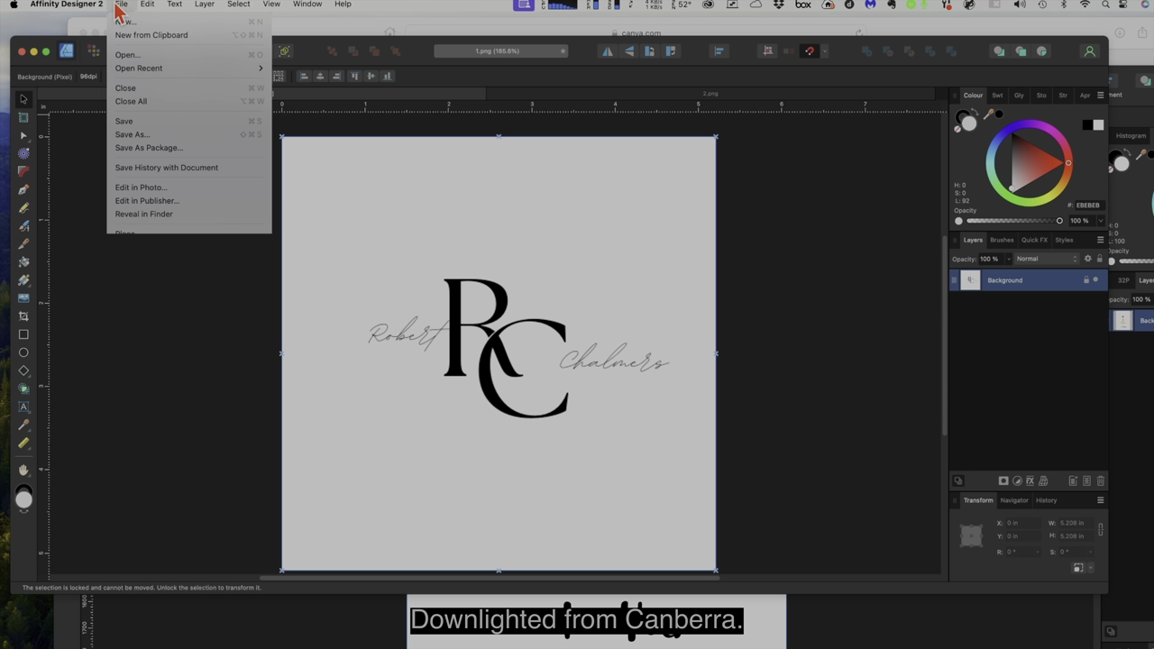
pyautogui.click(145, 88)
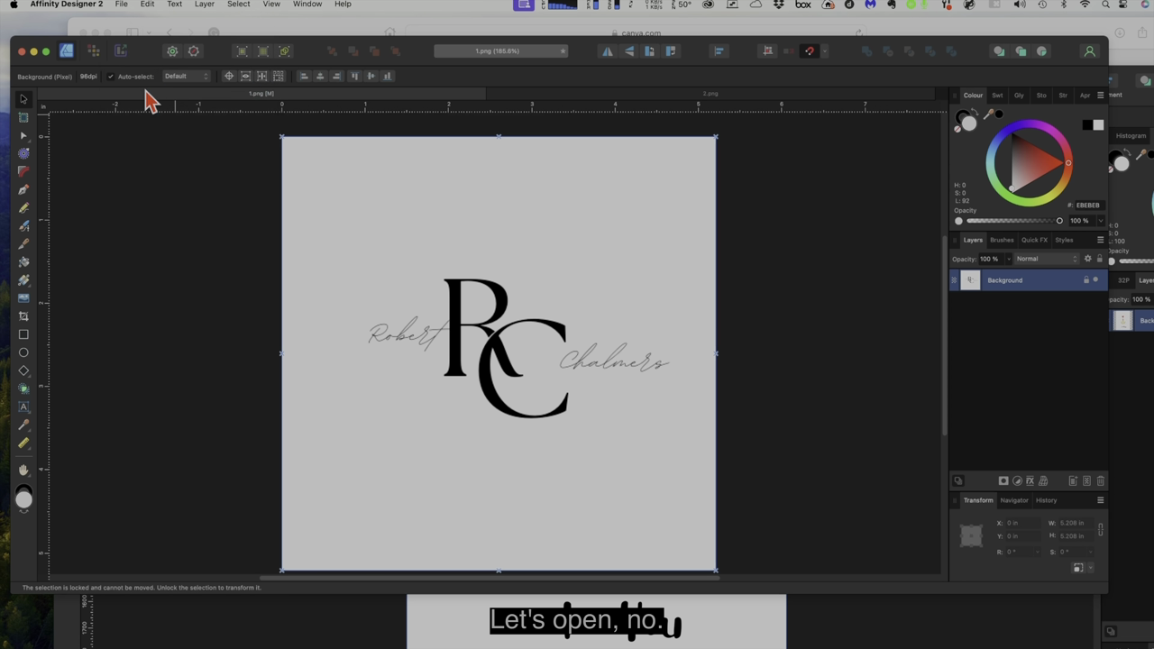
pyautogui.click(639, 291)
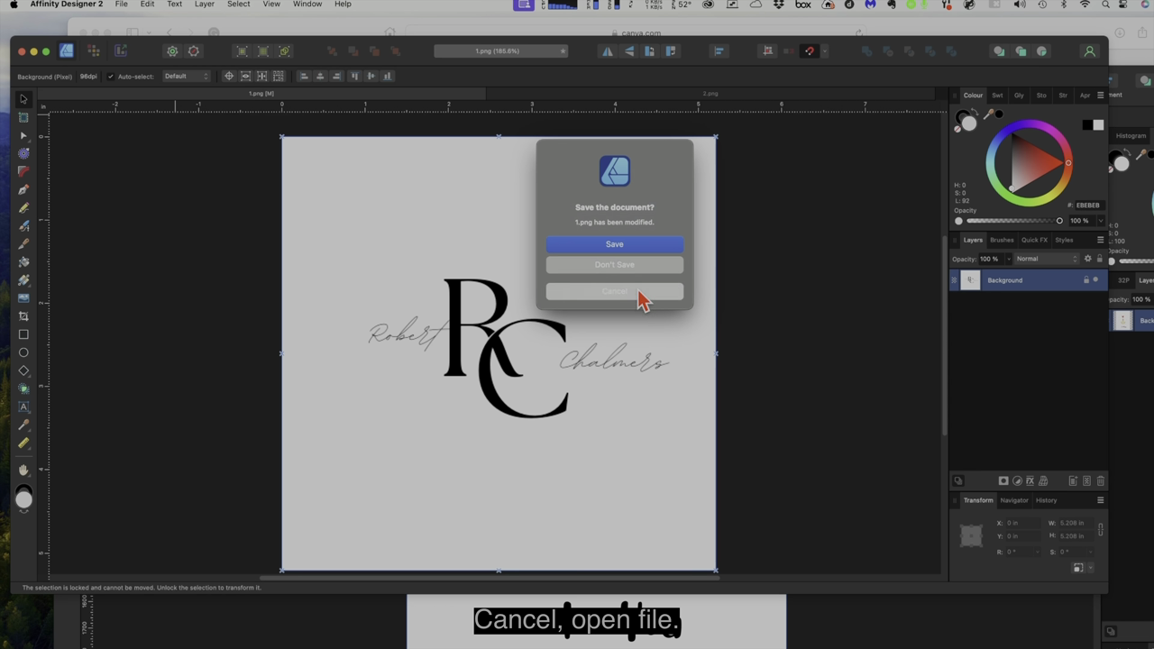
# - Open Valentine's Day Card.png from the Pictures folder
pyautogui.click(122, 4)
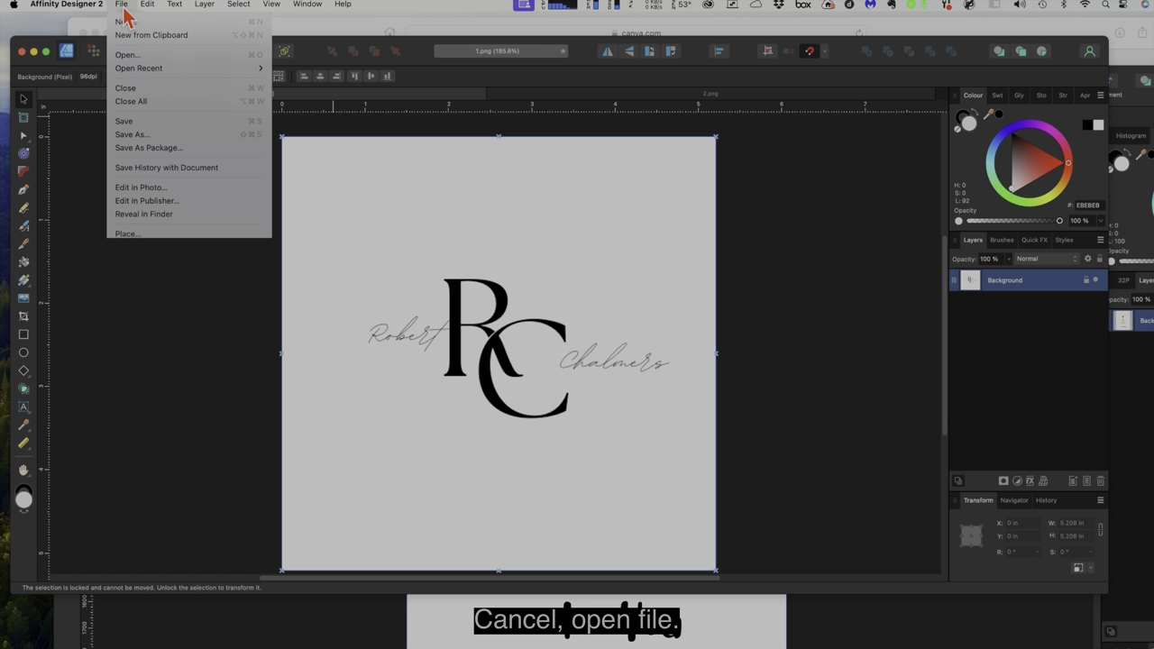
pyautogui.click(127, 56)
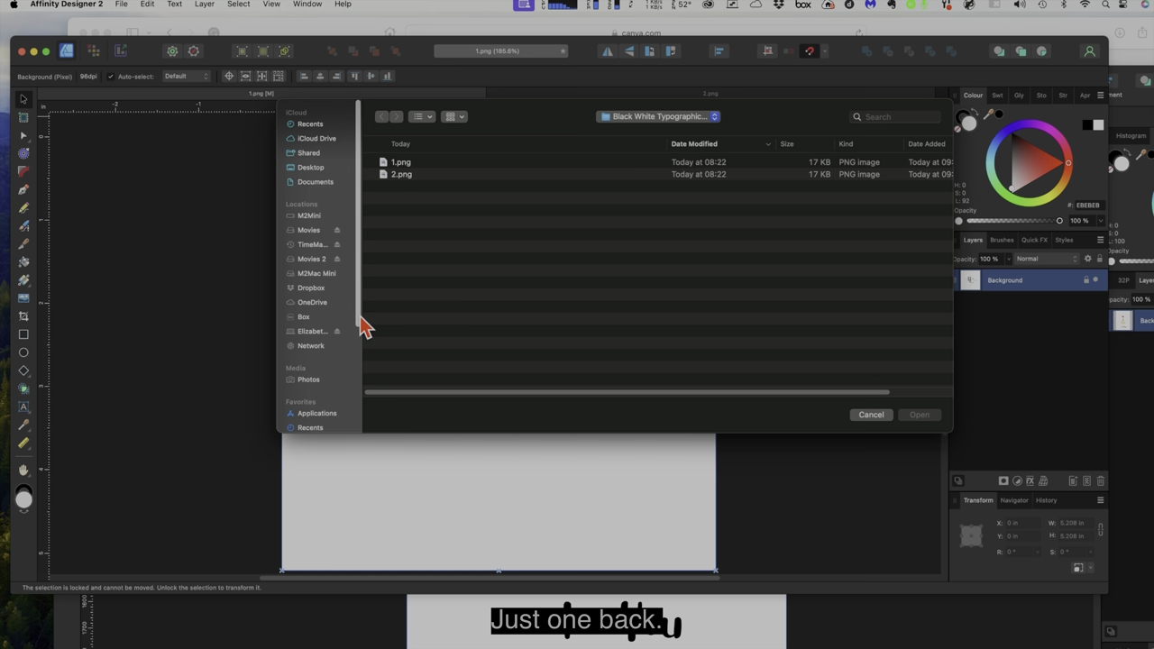
pyautogui.scroll(-5, 358, 340)
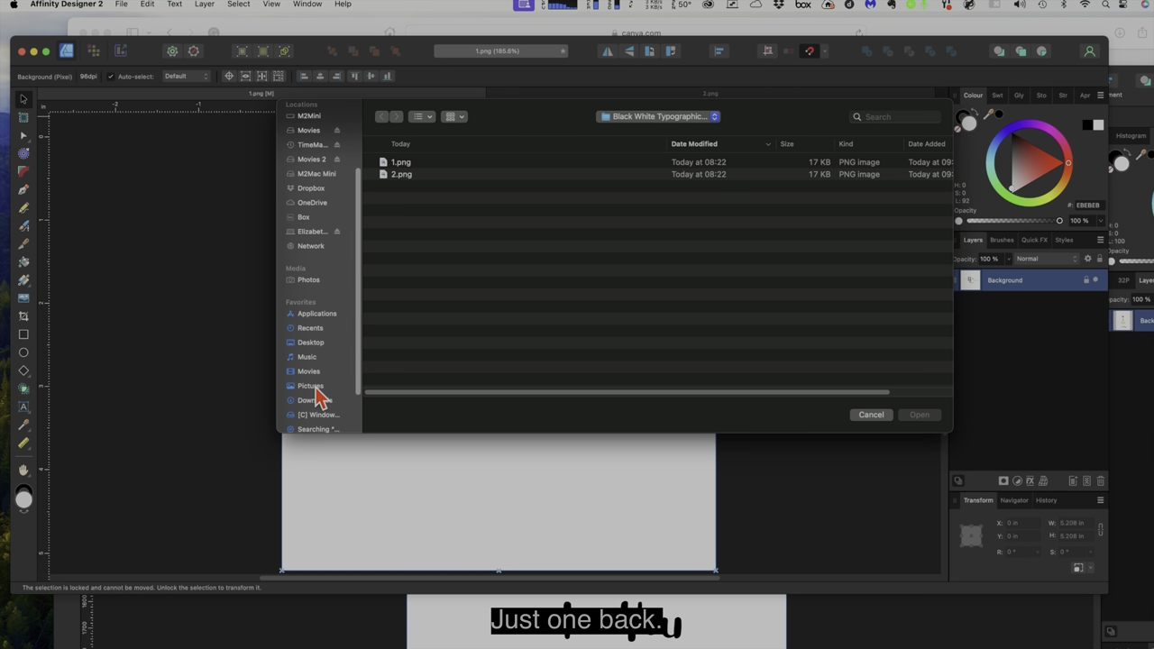
pyautogui.click(318, 386)
pyautogui.click(427, 164)
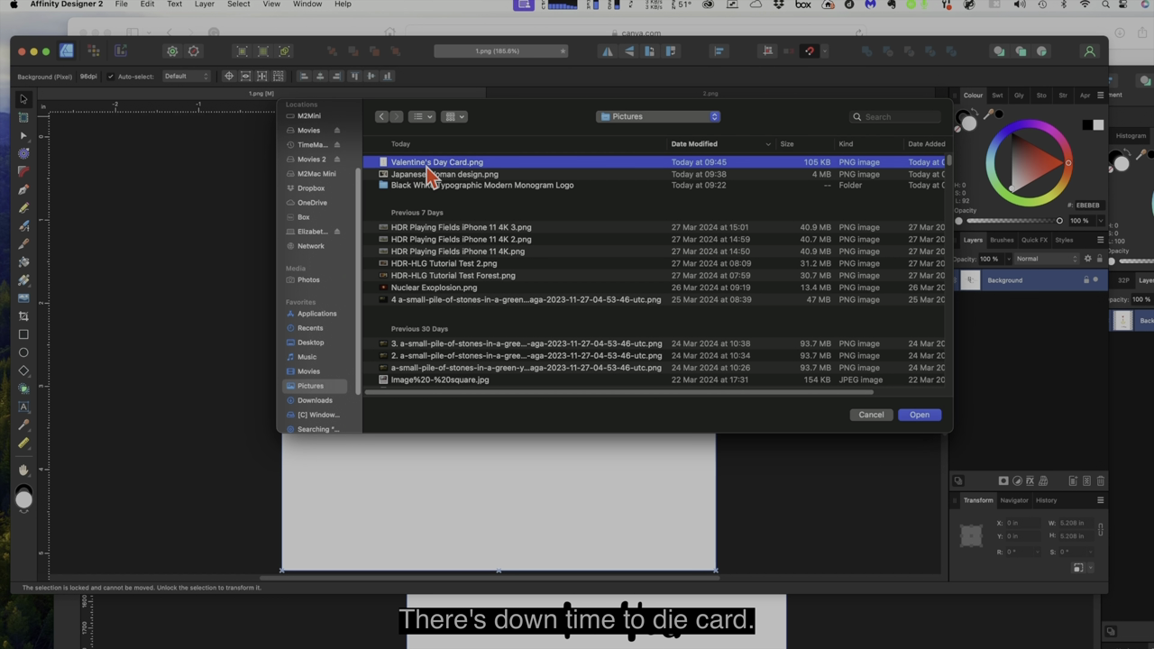
pyautogui.click(918, 417)
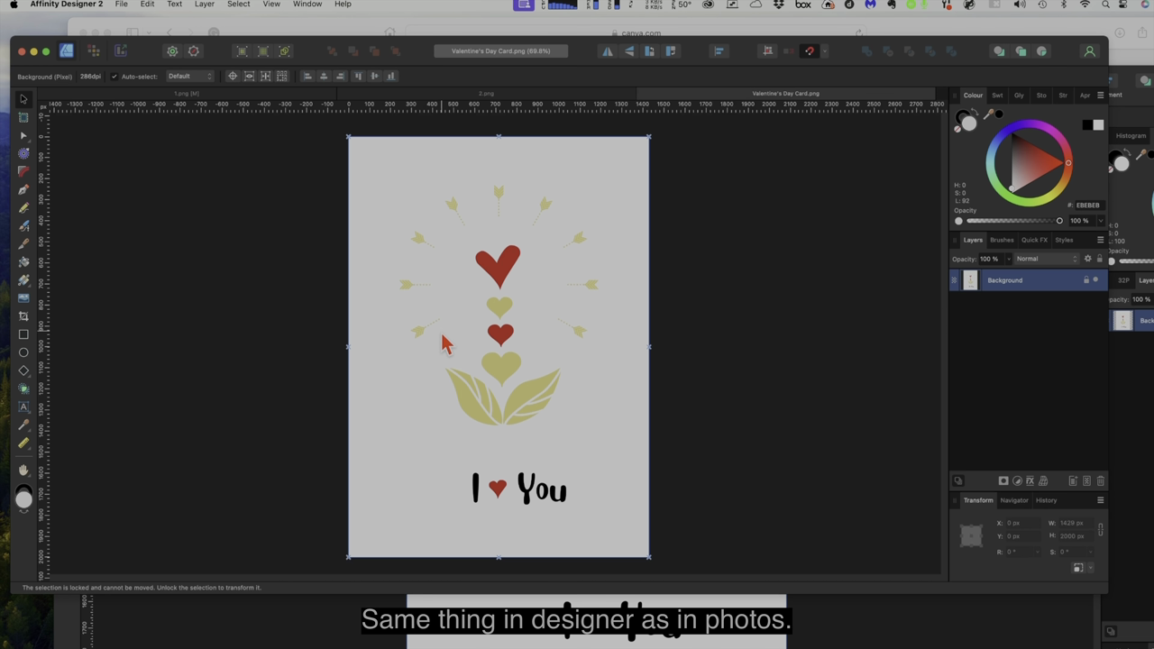
pyautogui.moveTo(148, 54); pyautogui.dragTo(235, 48)
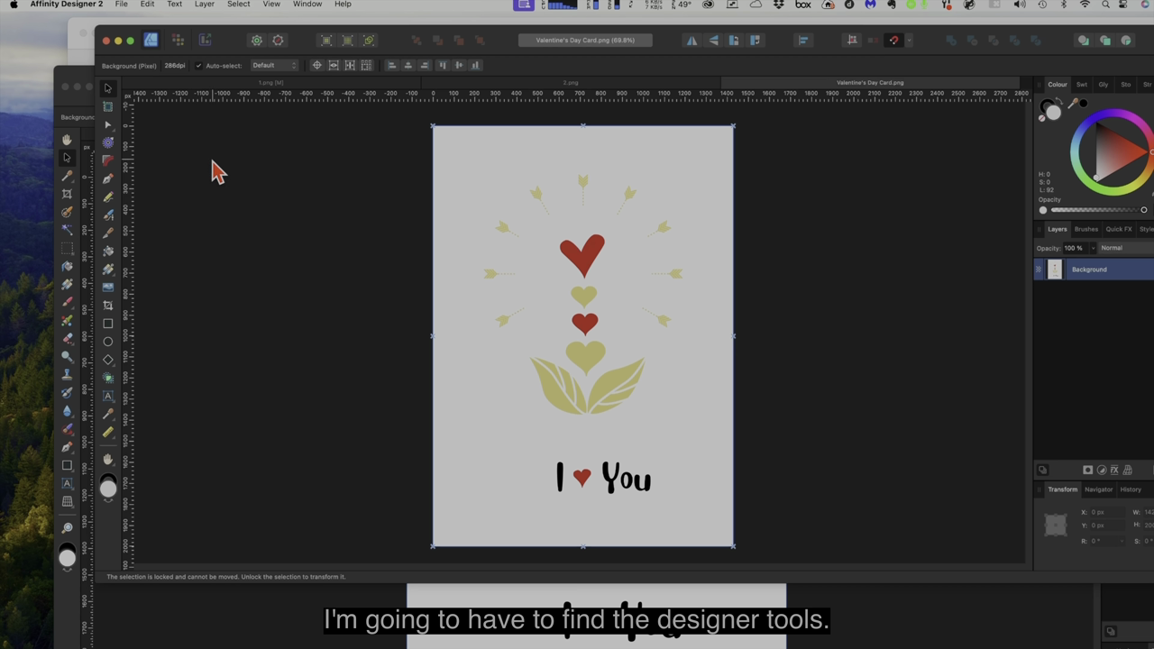
pyautogui.moveTo(232, 44); pyautogui.dragTo(178, 38)
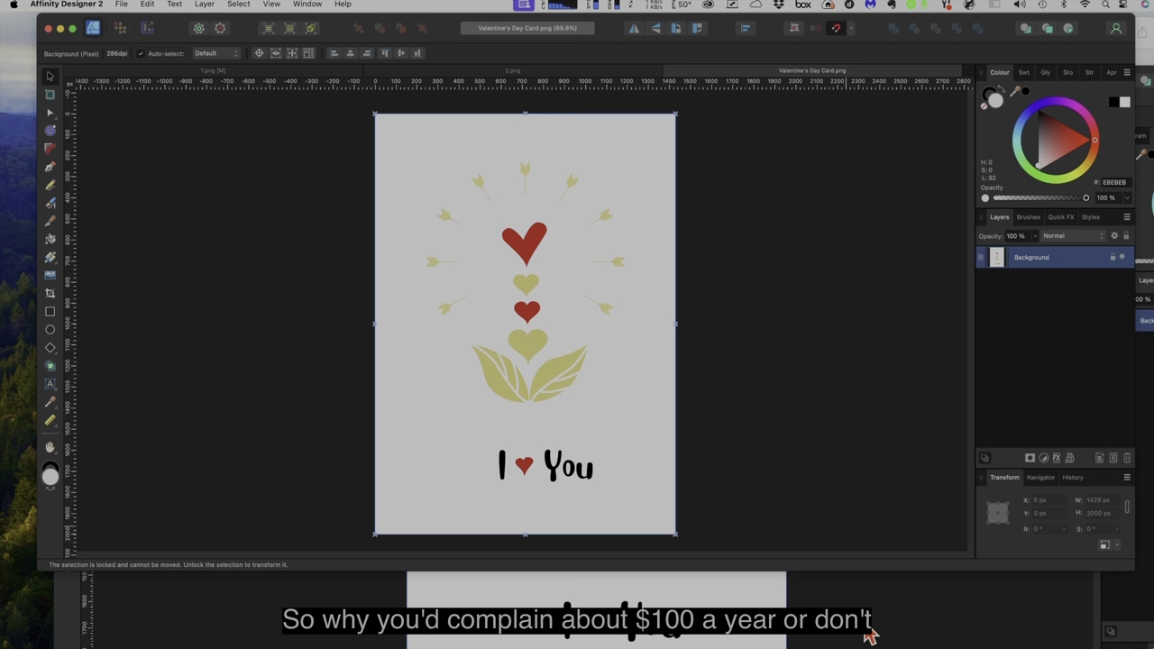
# - Switch to Canva in Safari and open the Clouds and Blue Sky photo from the Sky category of the photo library
pyautogui.click(867, 637)
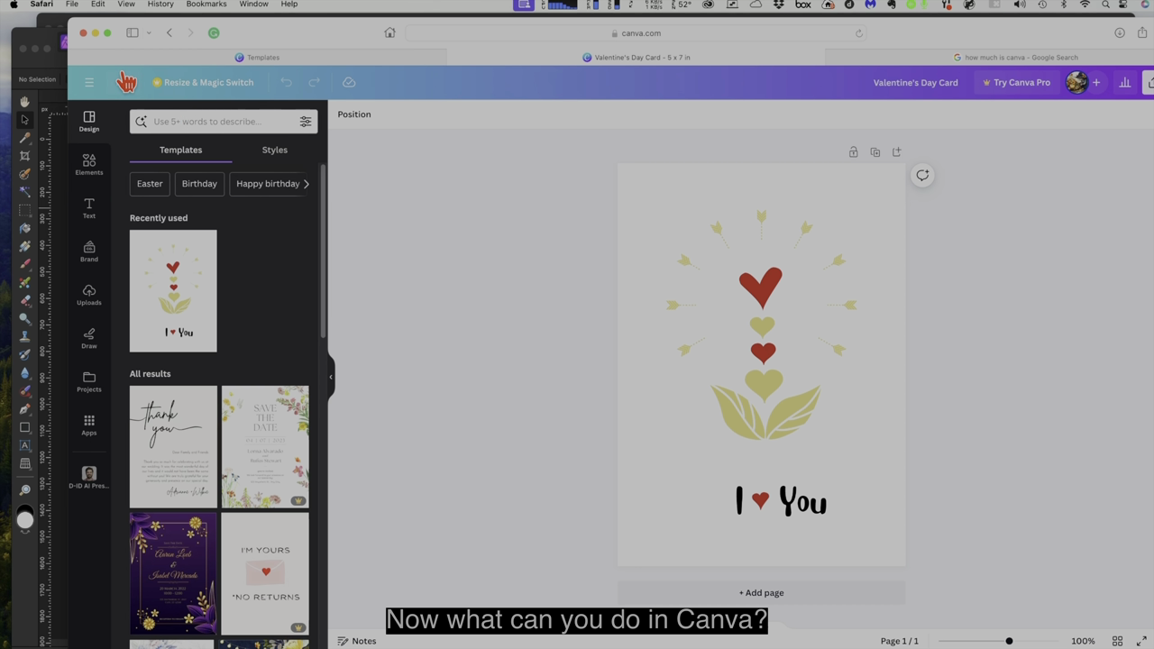
pyautogui.click(171, 34)
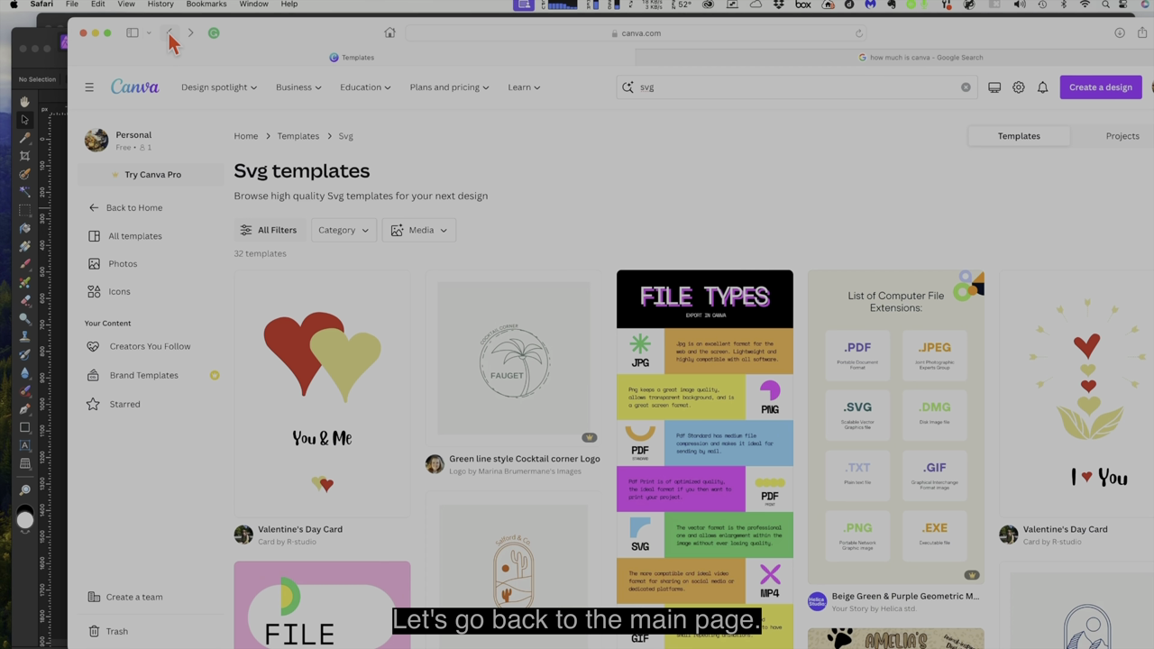
pyautogui.click(126, 271)
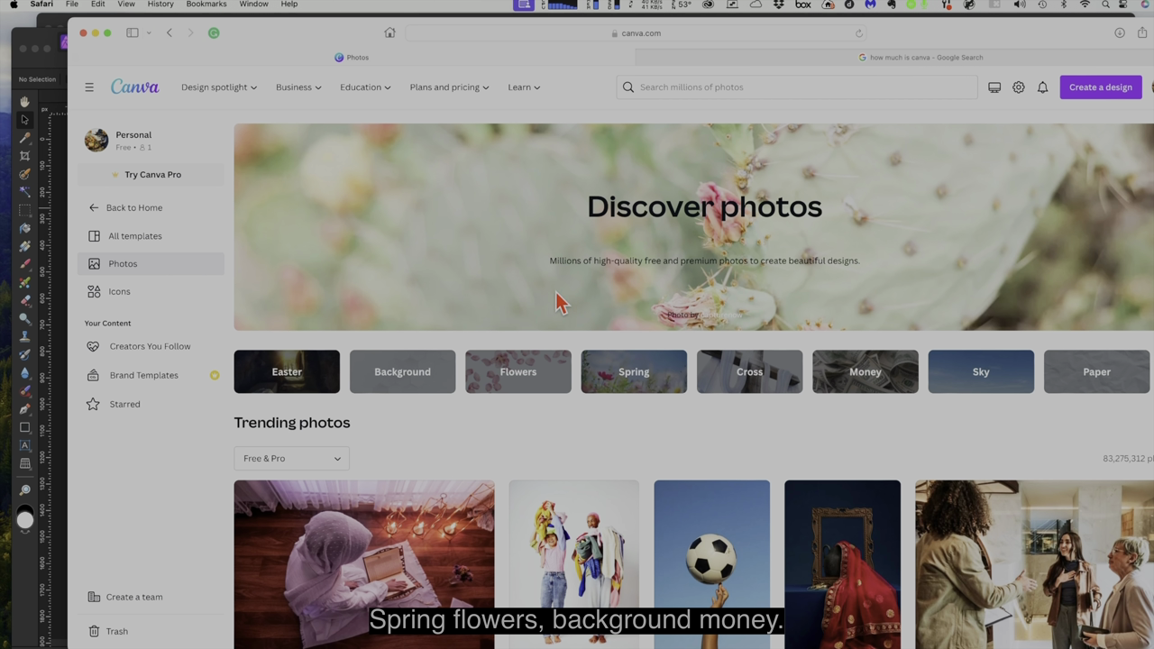
pyautogui.scroll(-1, 595, 305)
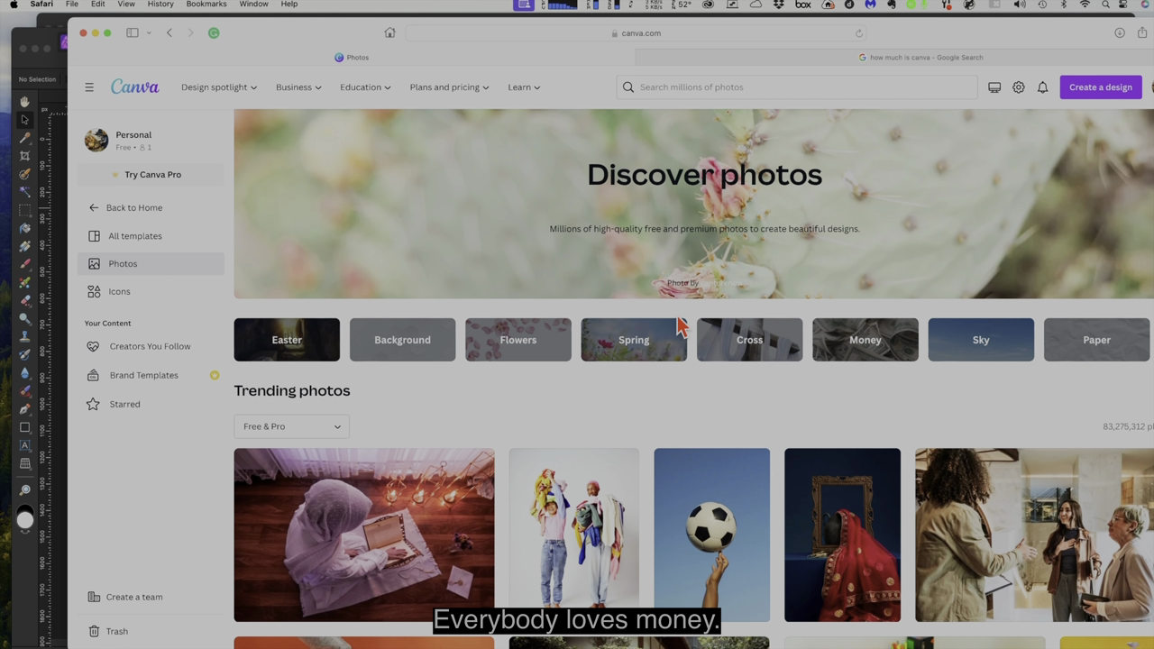
pyautogui.click(984, 338)
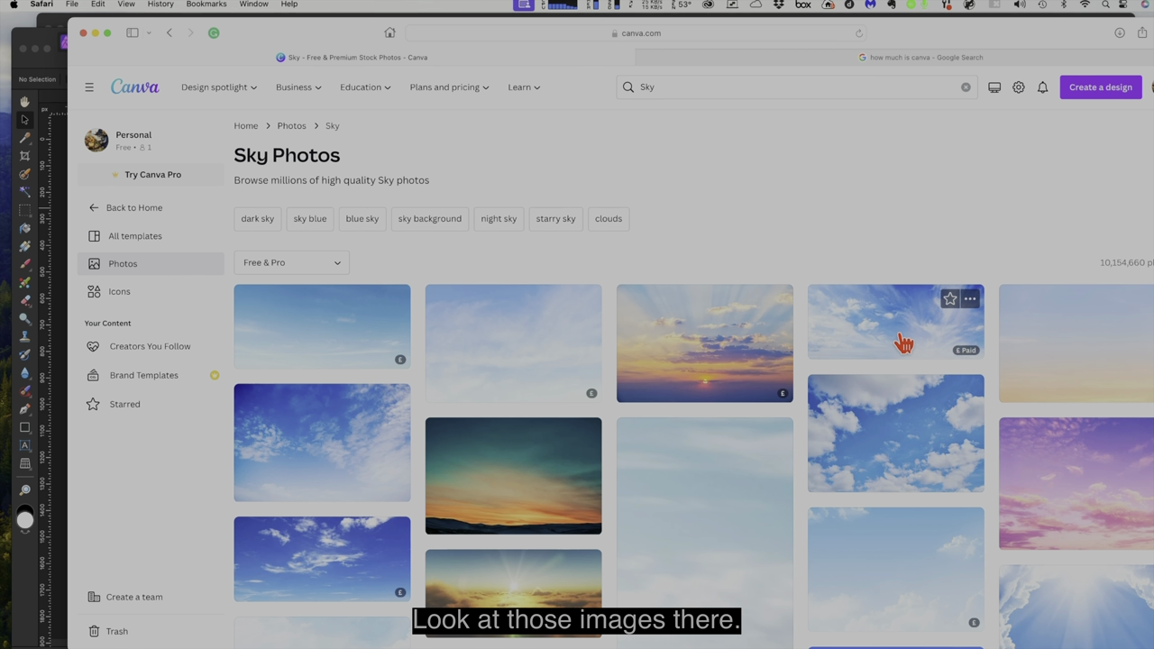
pyautogui.click(888, 437)
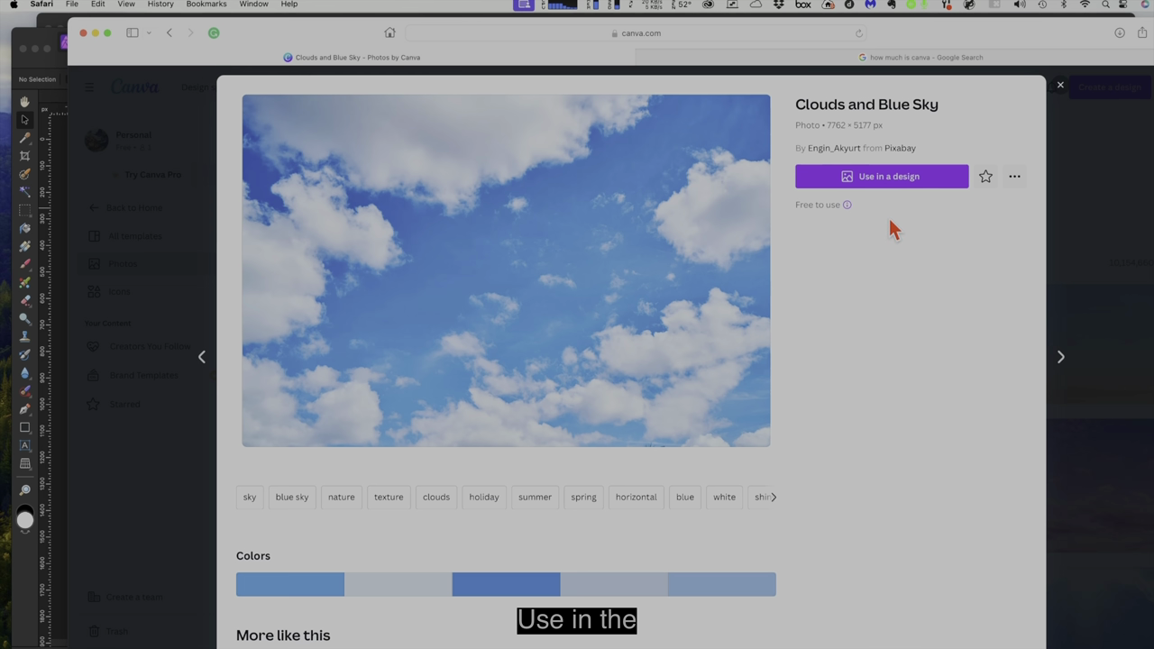
# - Check the photo's design and additional options for a way to download it directly
pyautogui.click(891, 180)
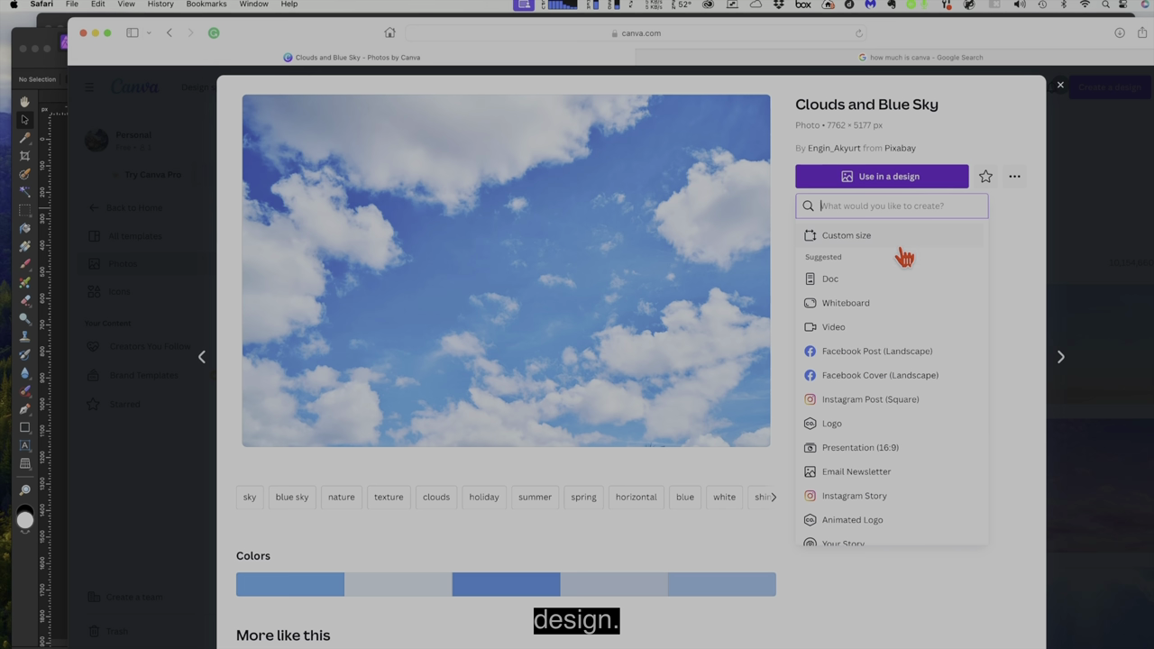
pyautogui.click(870, 178)
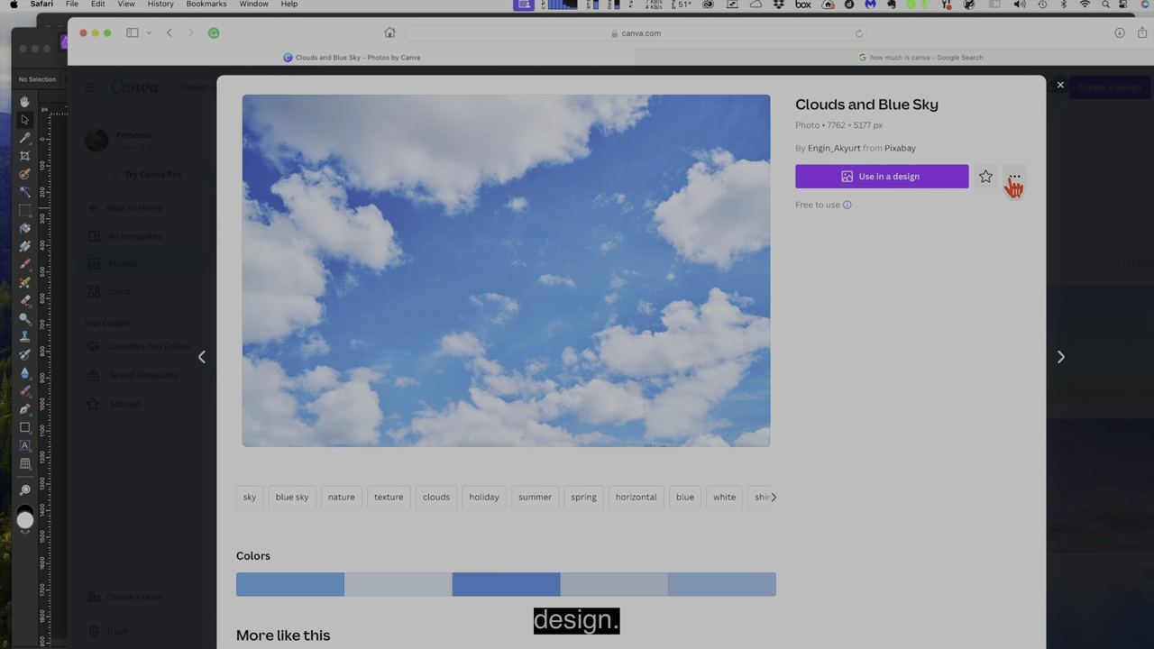
pyautogui.click(1015, 180)
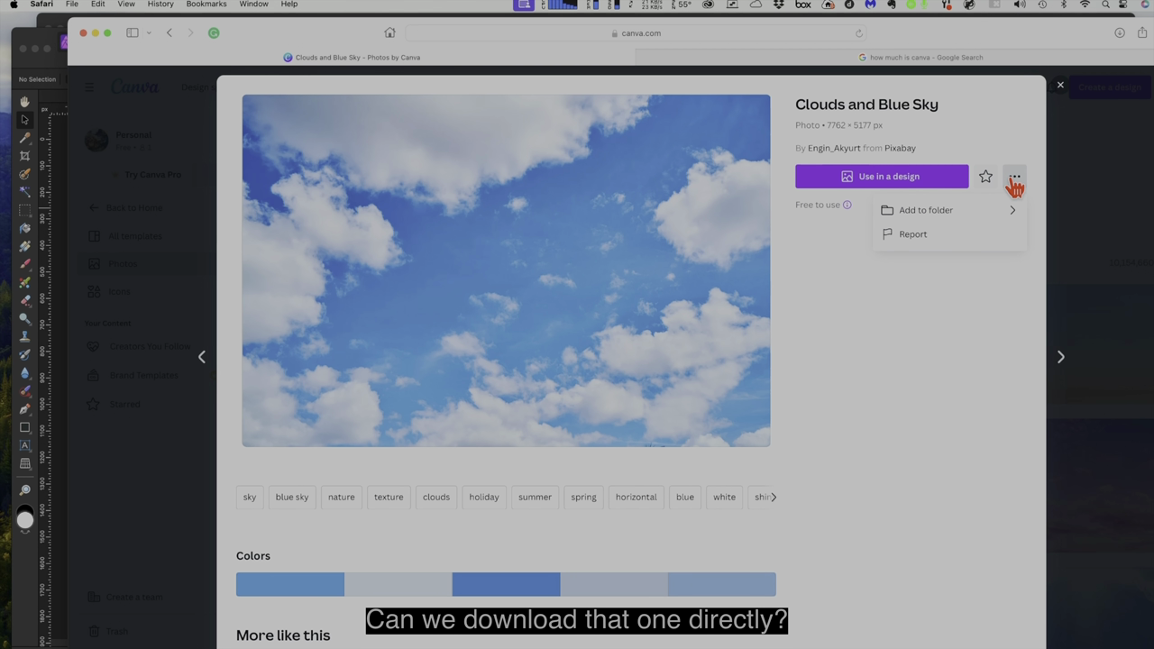
# - Use the Clouds and Blue Sky photo in a new Note Card design
pyautogui.click(845, 180)
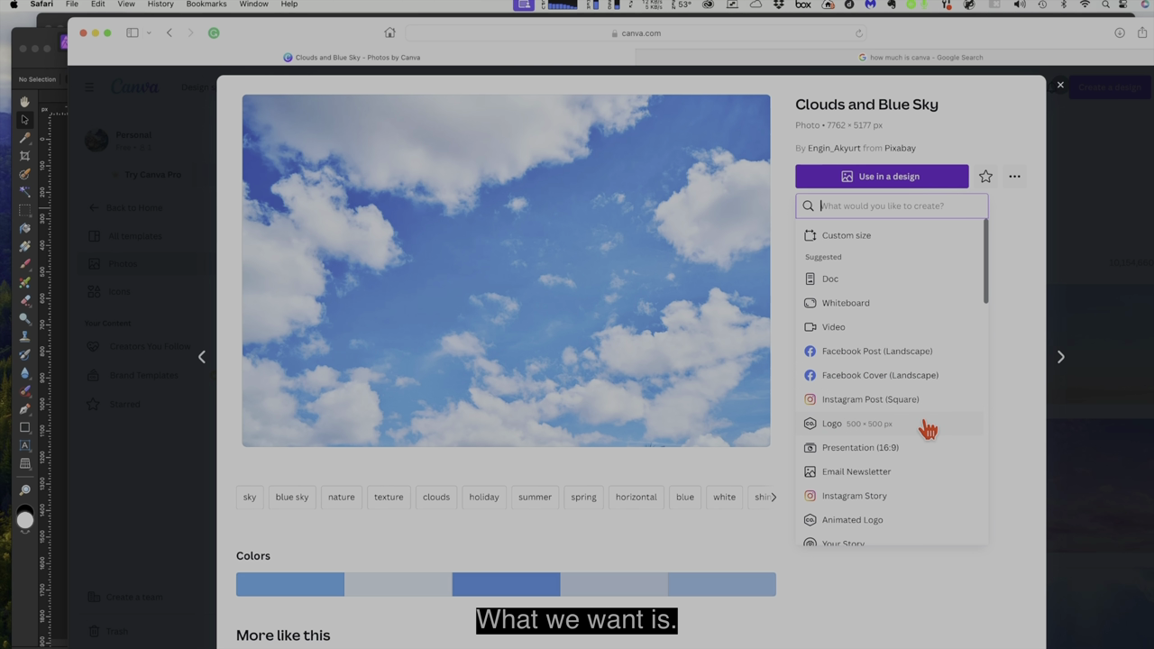
pyautogui.scroll(-4, 931, 431)
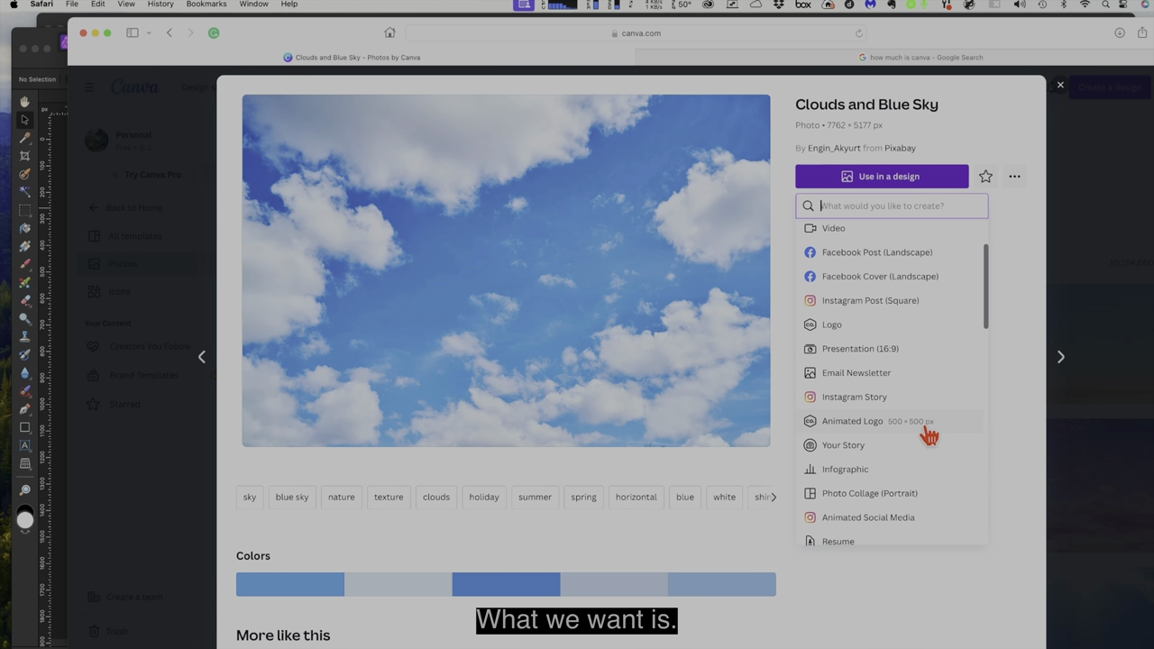
pyautogui.scroll(-3, 928, 437)
pyautogui.scroll(-4, 918, 465)
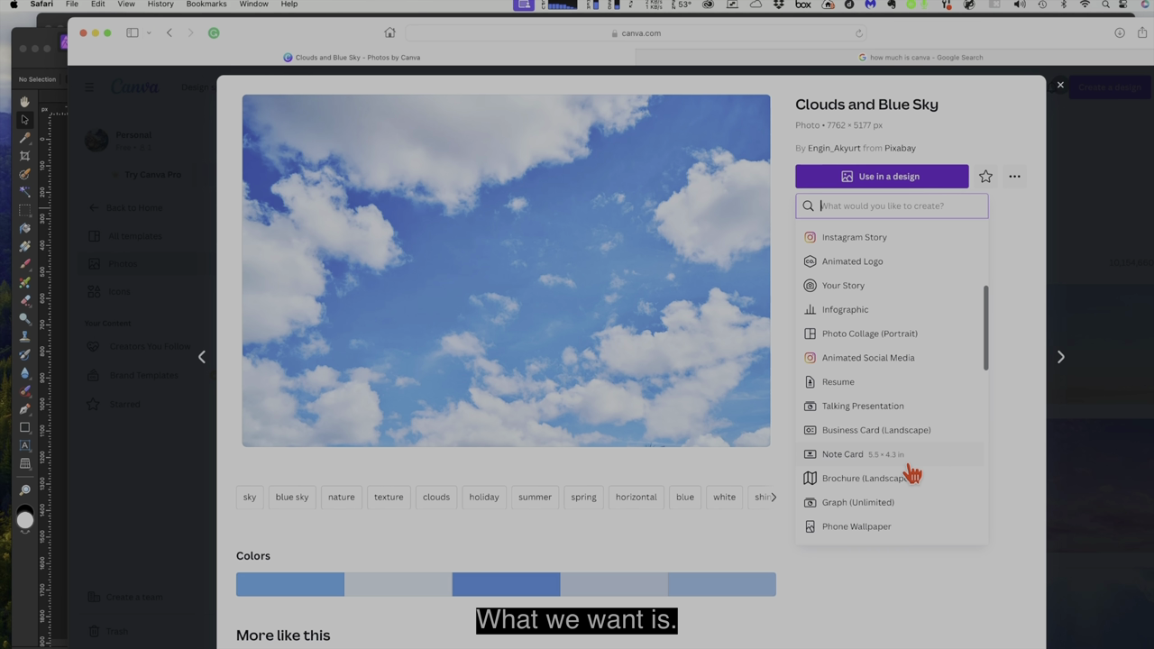
pyautogui.scroll(-1, 905, 476)
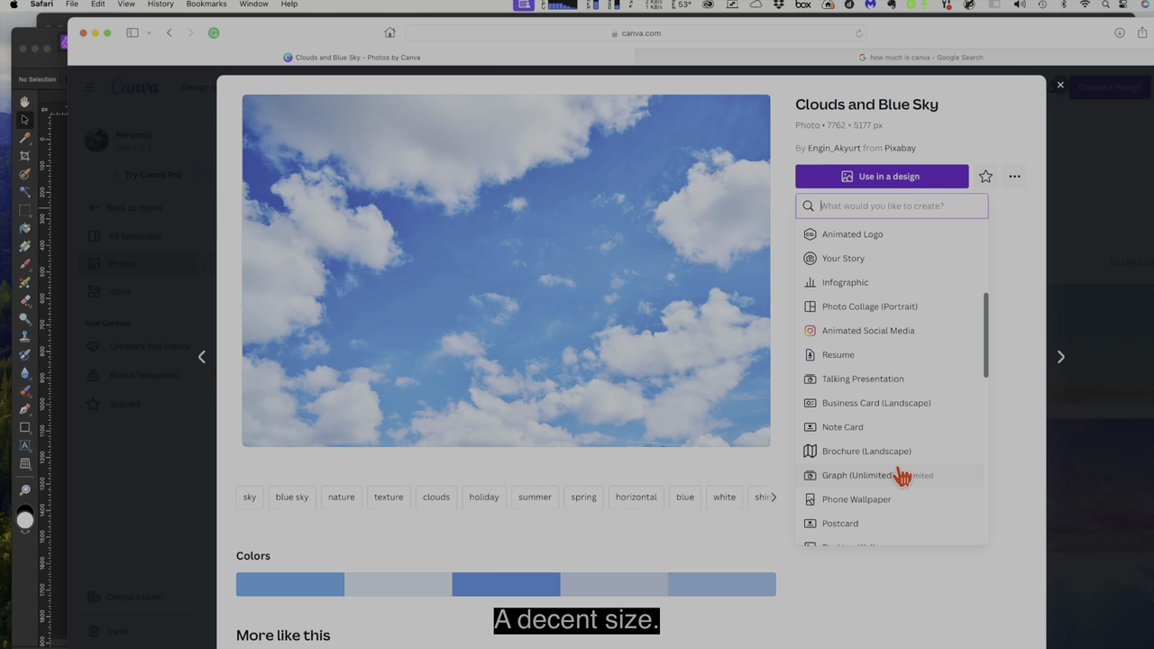
pyautogui.click(847, 429)
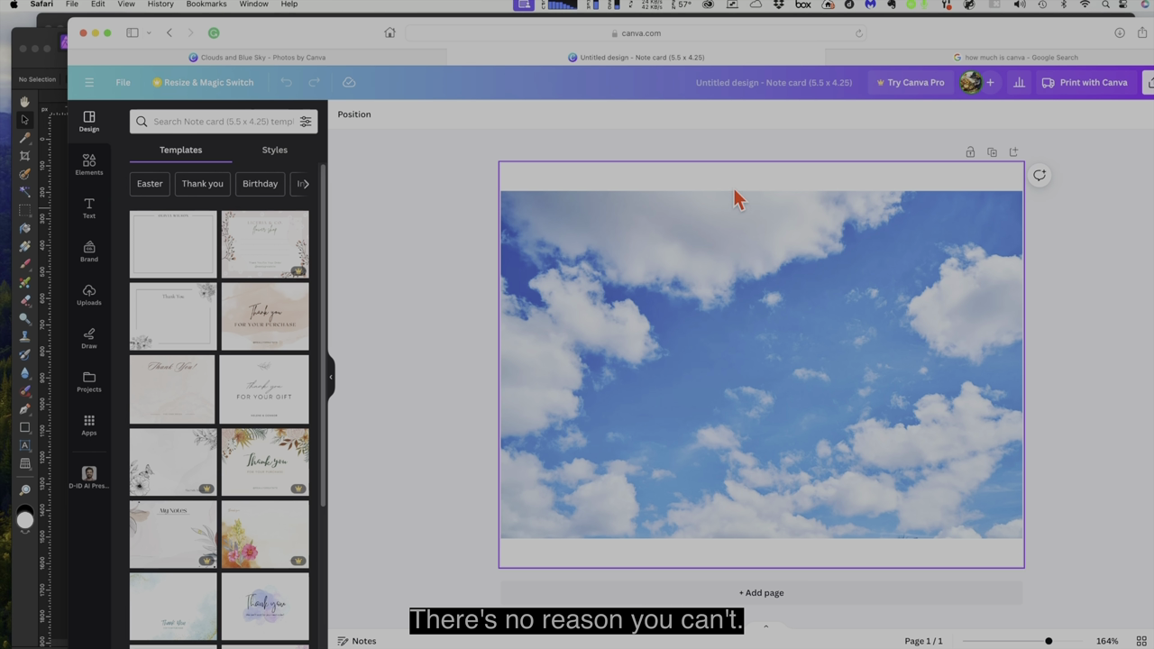
# - Download the note card design as a PNG and save it as Sky design.png in the Pictures folder
pyautogui.click(1148, 82)
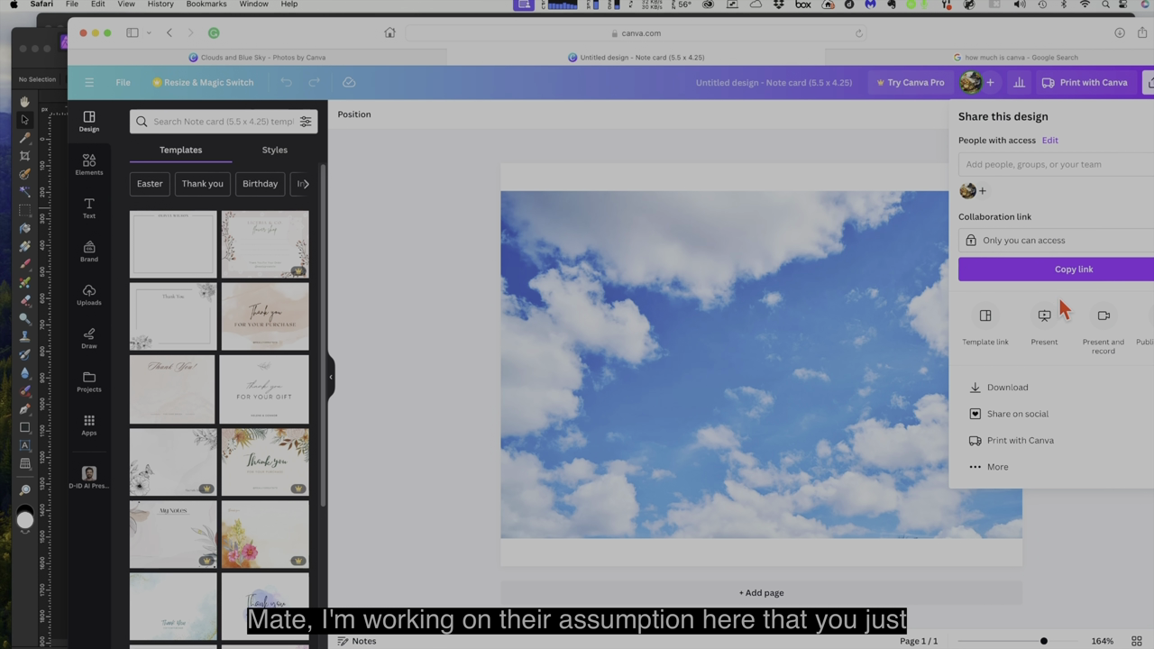
pyautogui.click(1008, 389)
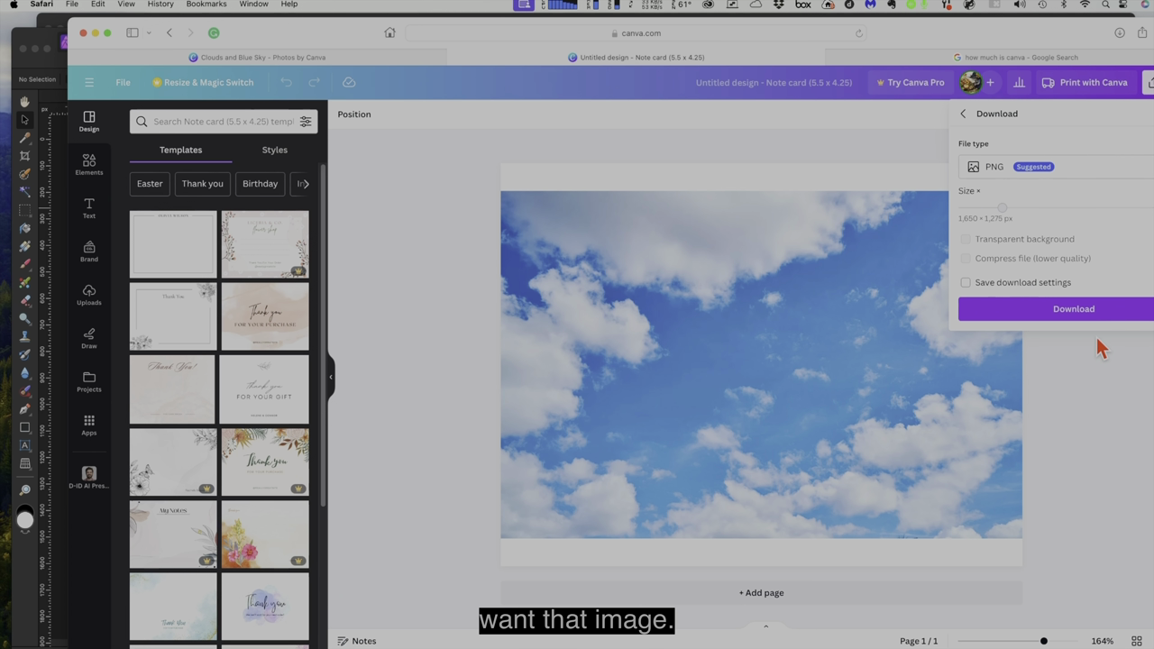
pyautogui.click(1077, 316)
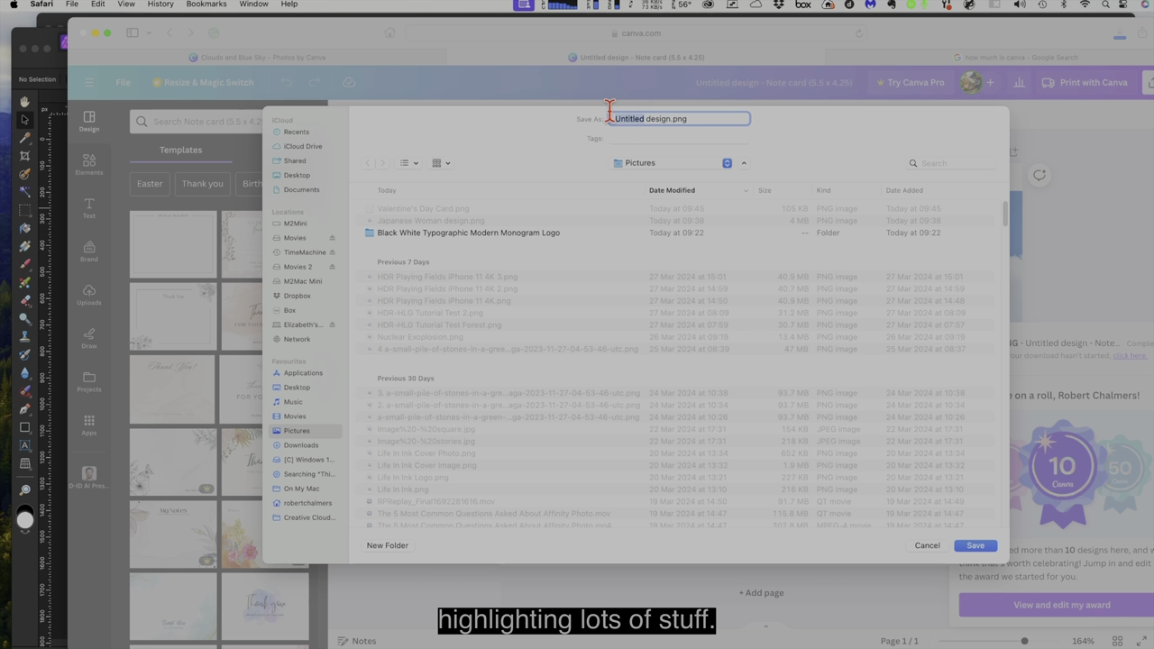
pyautogui.write('Sky')
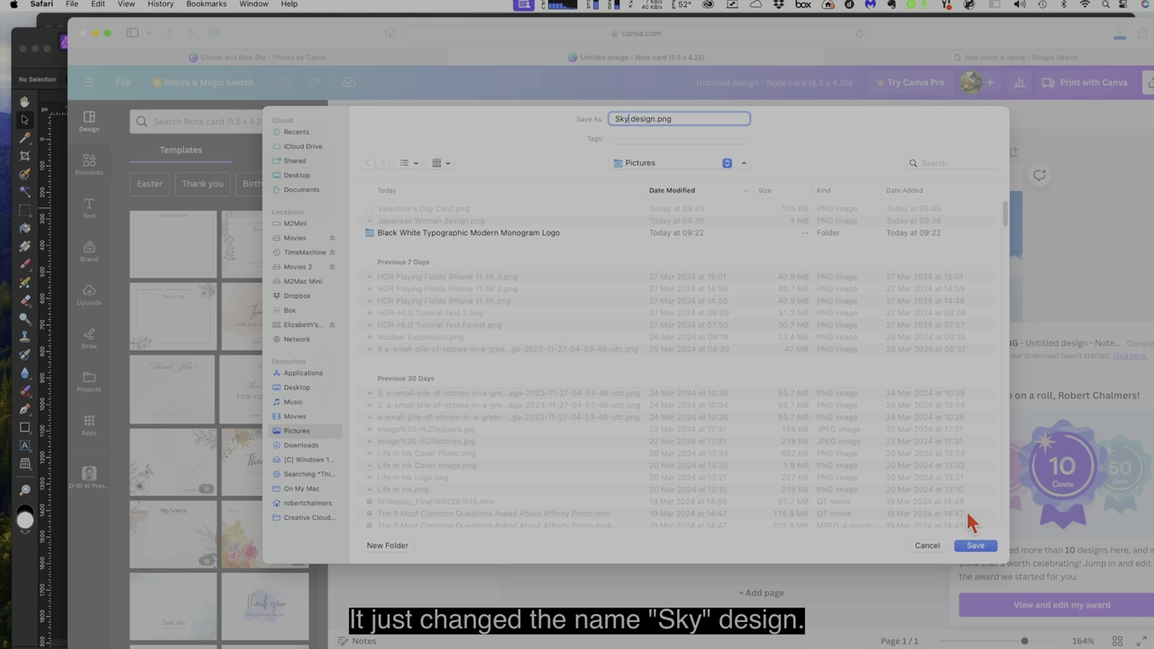
pyautogui.click(975, 547)
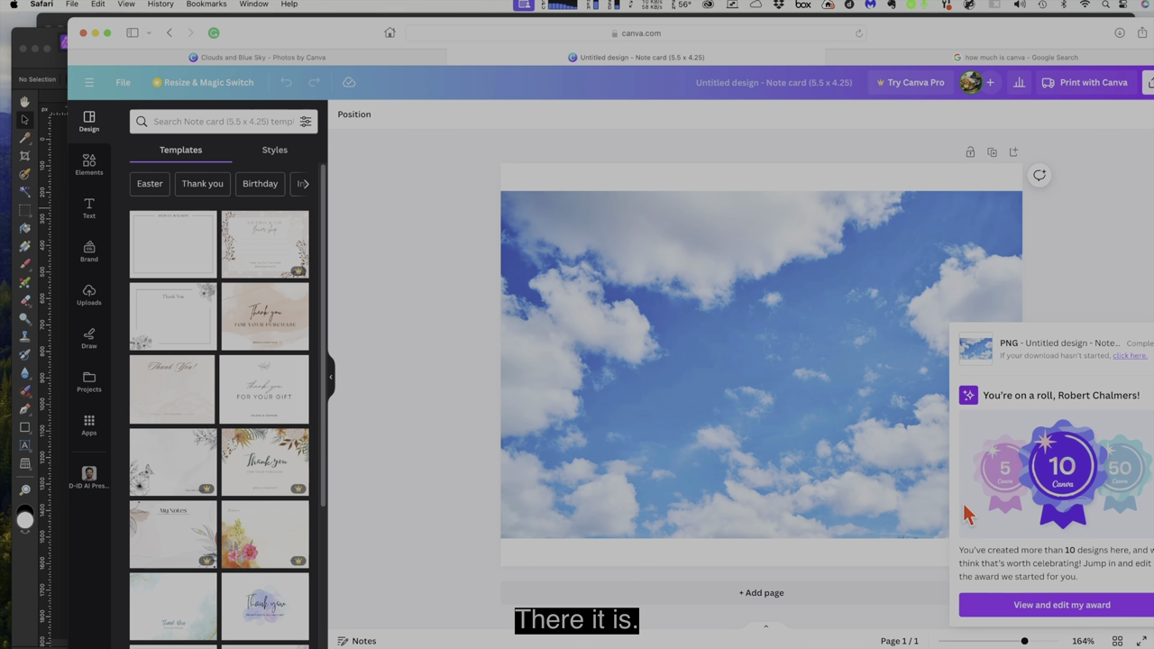
# - Switch to Affinity Photo and open Sky design.png from the Pictures folder
pyautogui.doubleClick(255, 41)
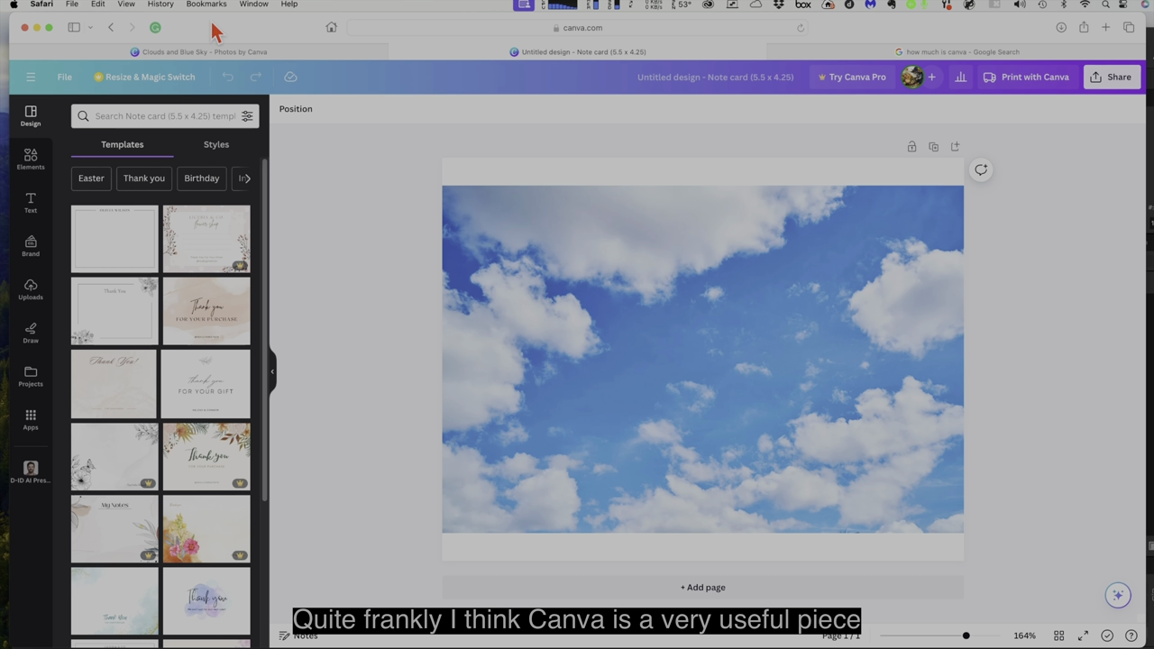
pyautogui.moveTo(215, 31); pyautogui.dragTo(223, 102)
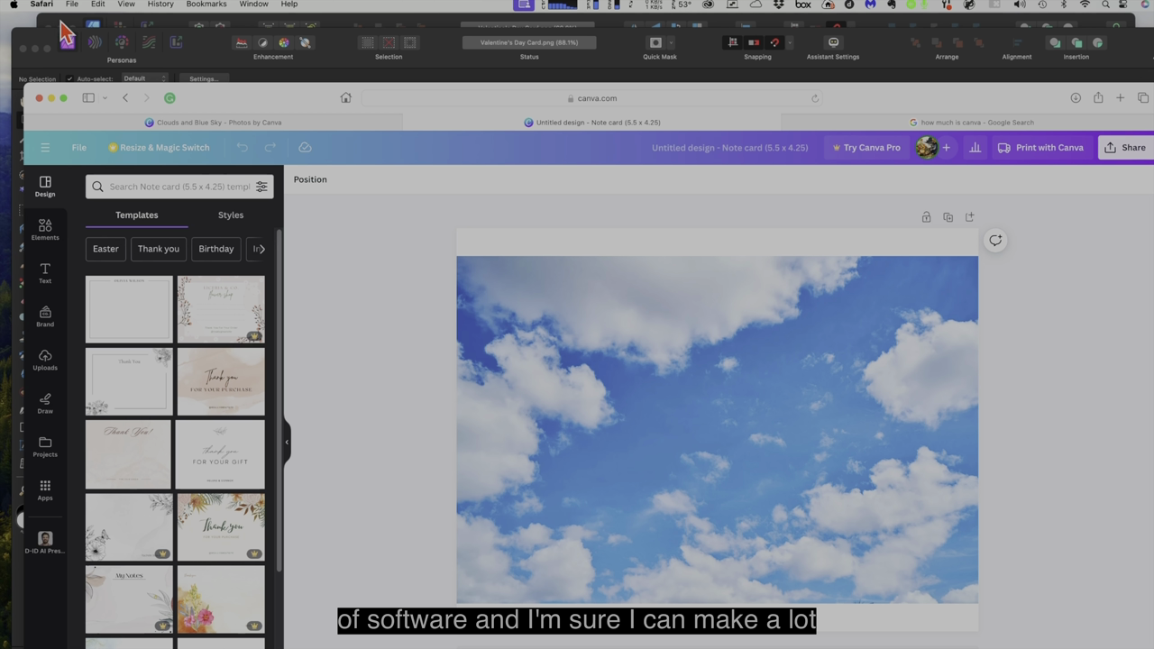
pyautogui.click(65, 33)
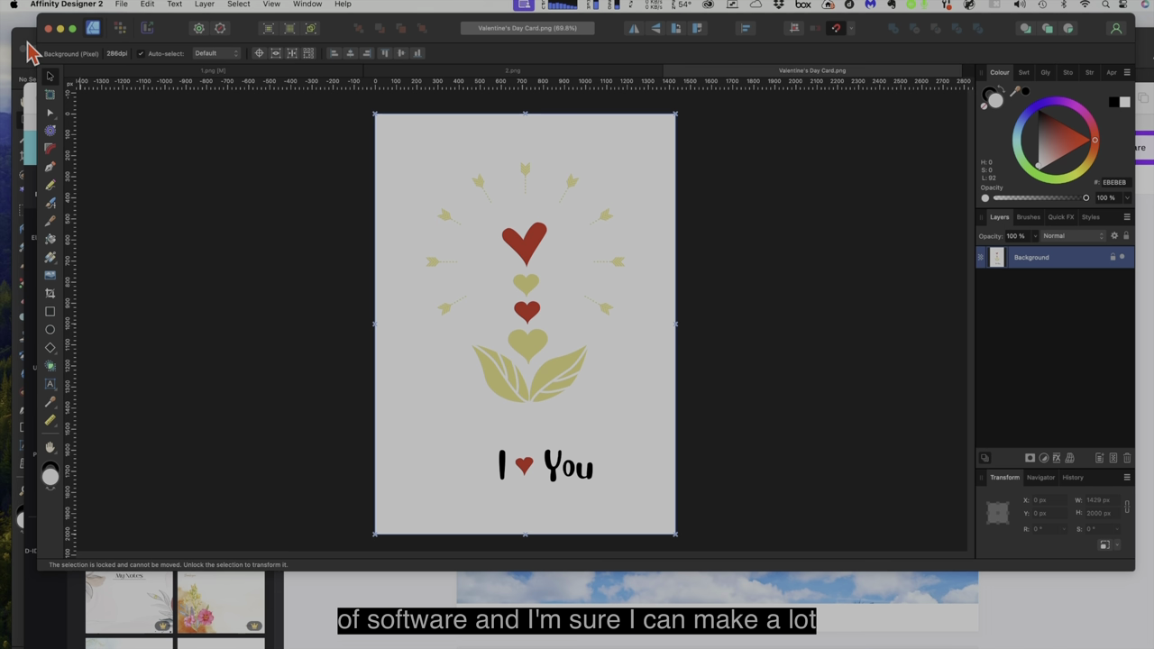
pyautogui.click(28, 45)
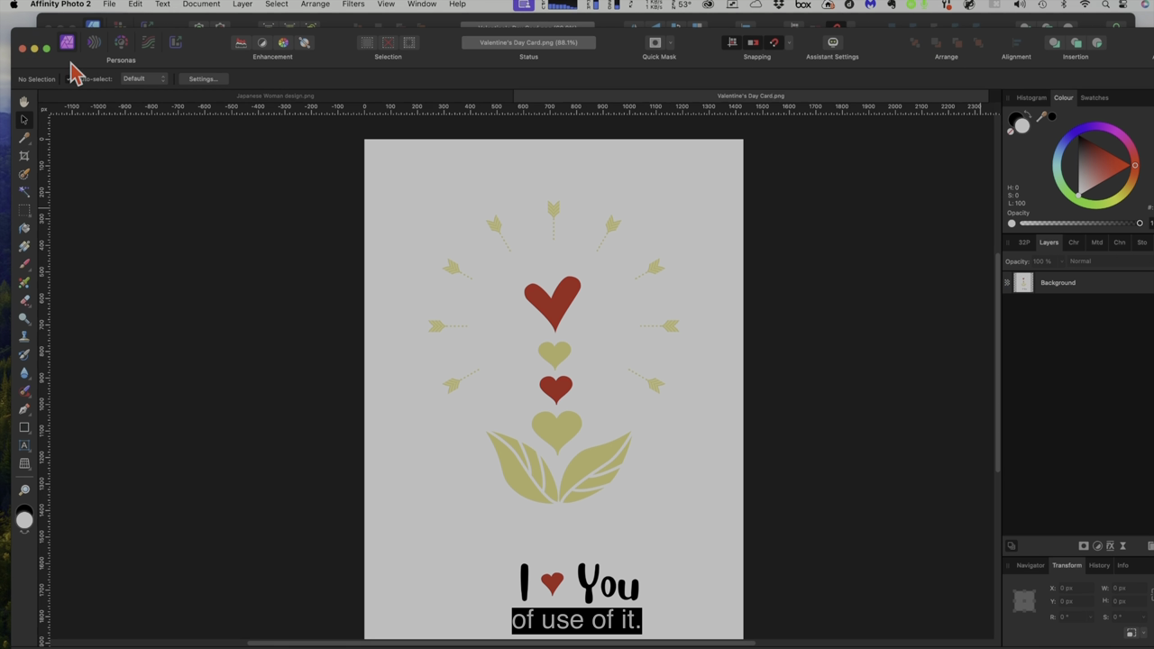
pyautogui.click(109, 5)
pyautogui.click(144, 144)
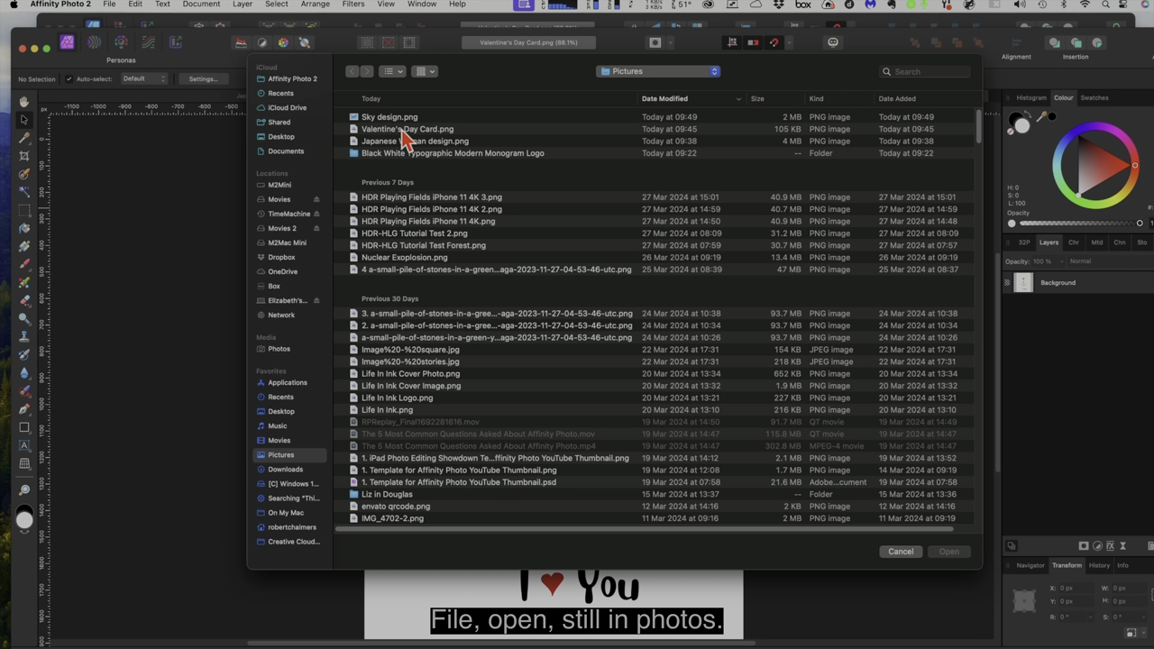
pyautogui.click(397, 120)
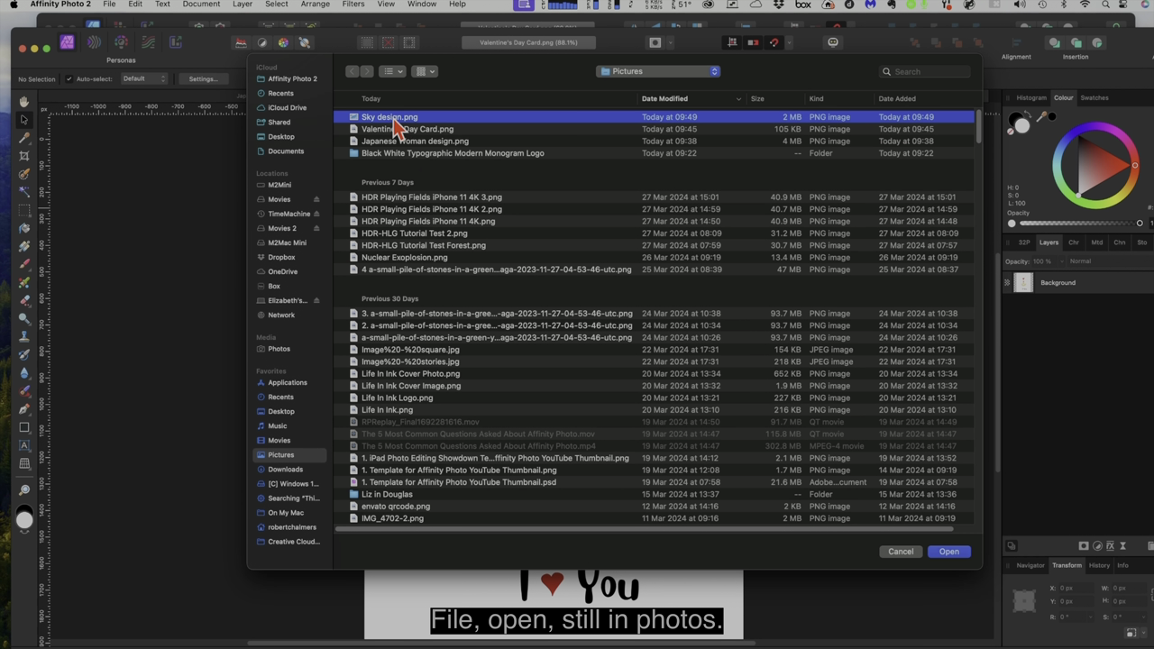
pyautogui.click(948, 551)
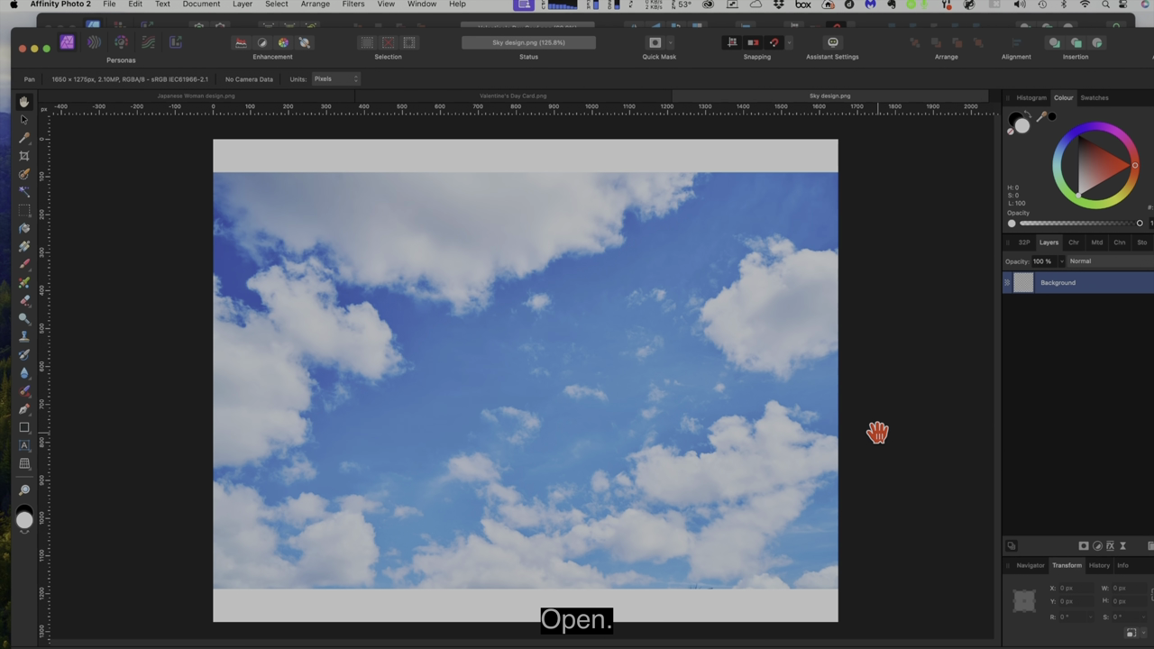
pyautogui.moveTo(520, 163); pyautogui.dragTo(590, 153)
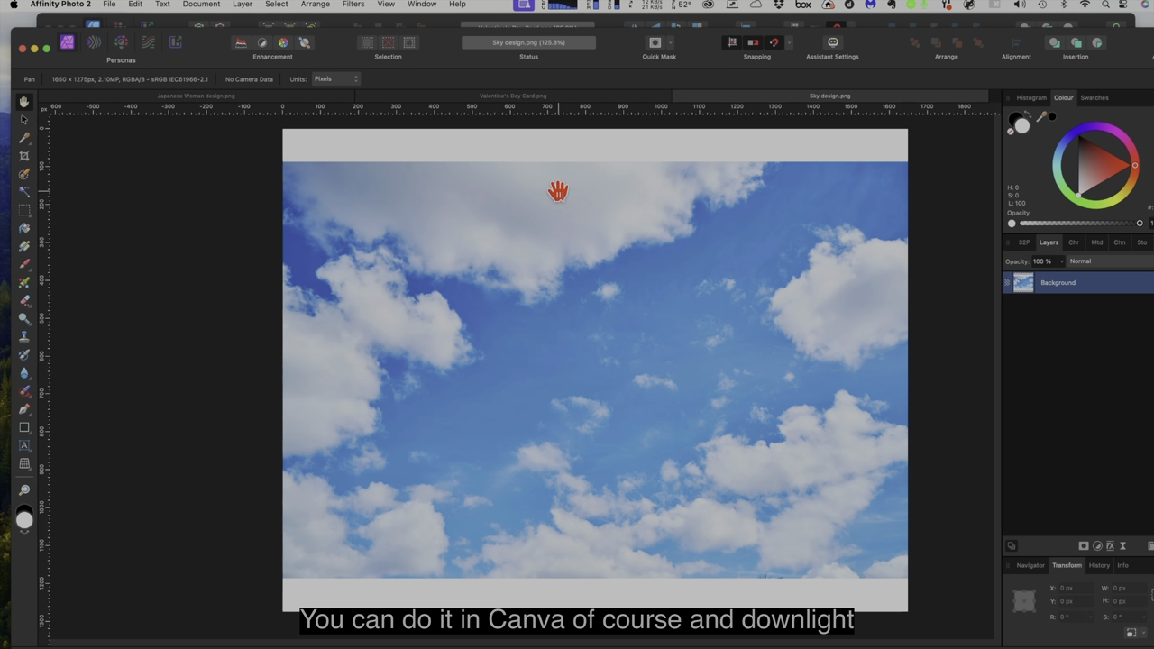
pyautogui.moveTo(552, 155); pyautogui.dragTo(433, 158)
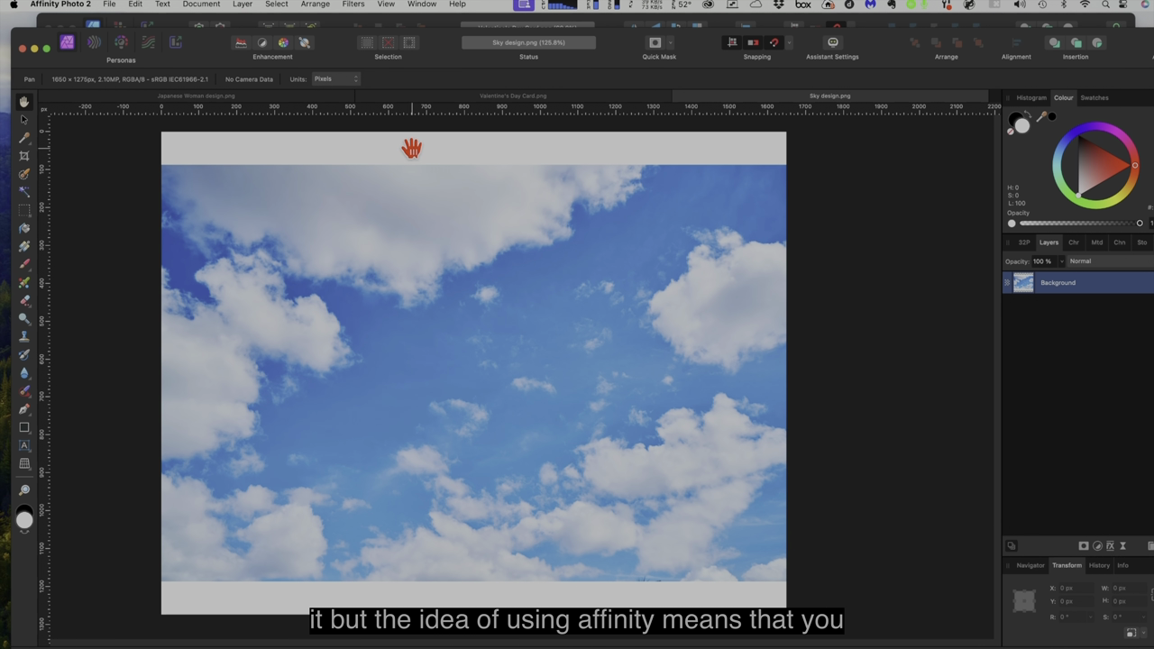
pyautogui.moveTo(214, 44); pyautogui.dragTo(226, 90)
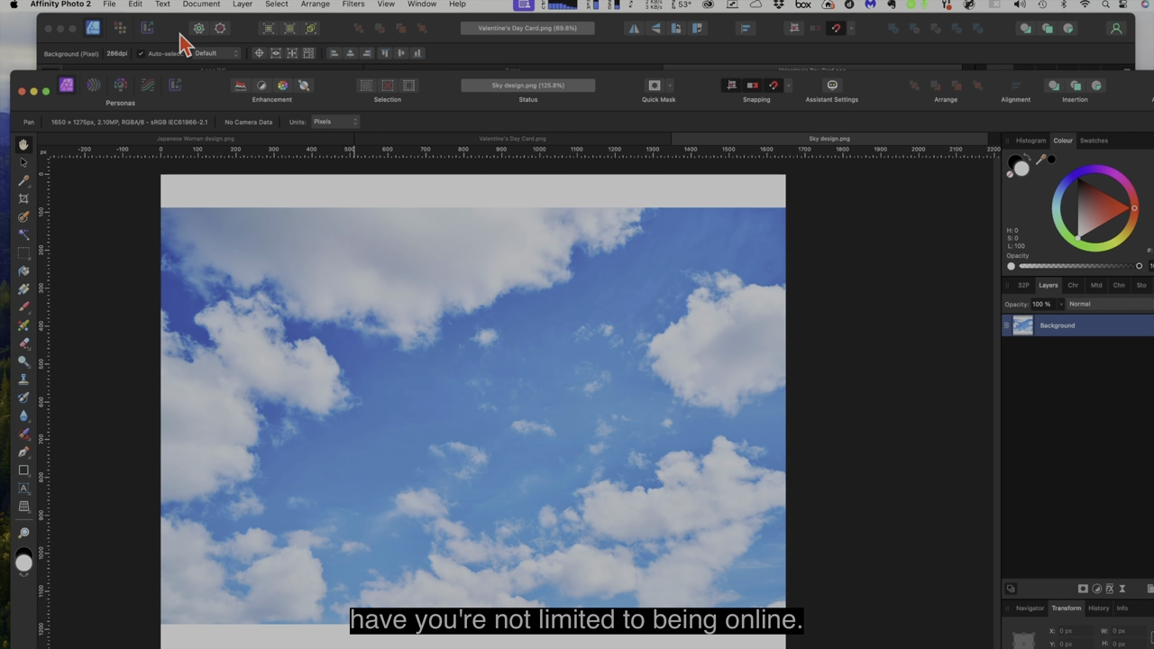
pyautogui.click(178, 38)
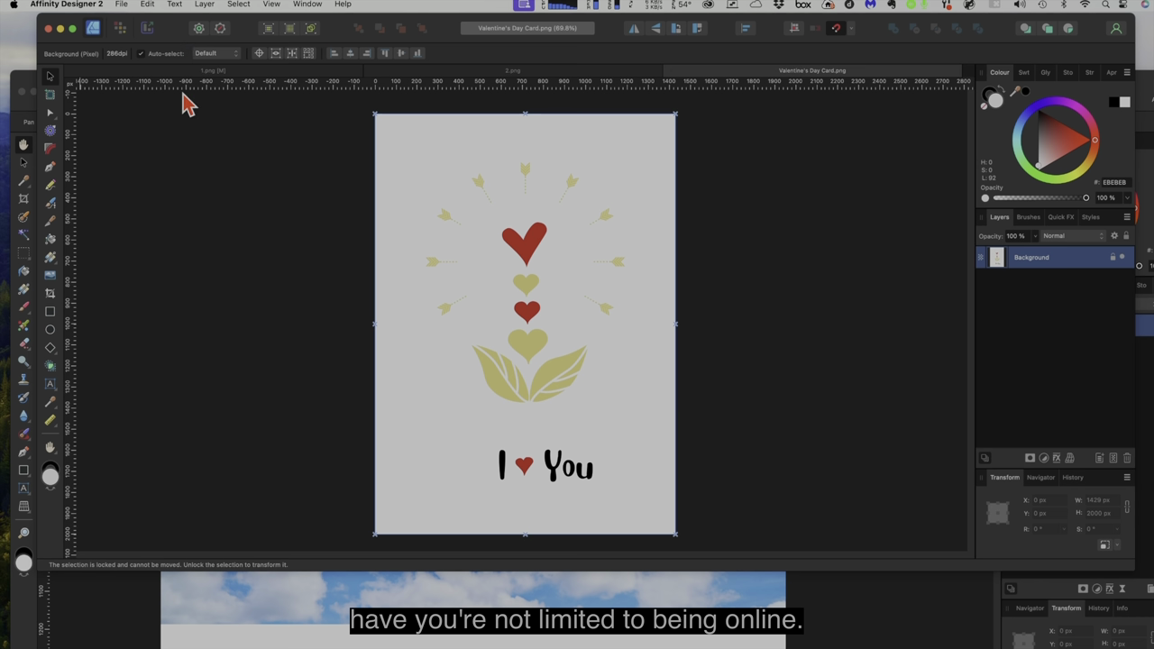
pyautogui.click(28, 89)
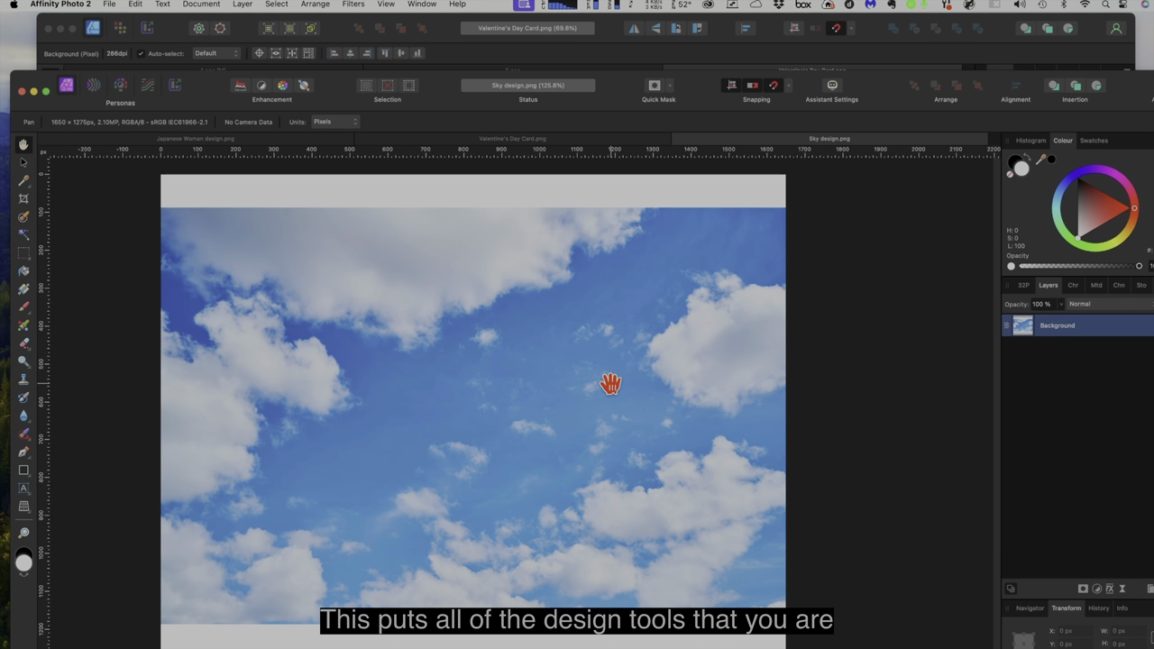
pyautogui.moveTo(611, 387); pyautogui.dragTo(722, 387)
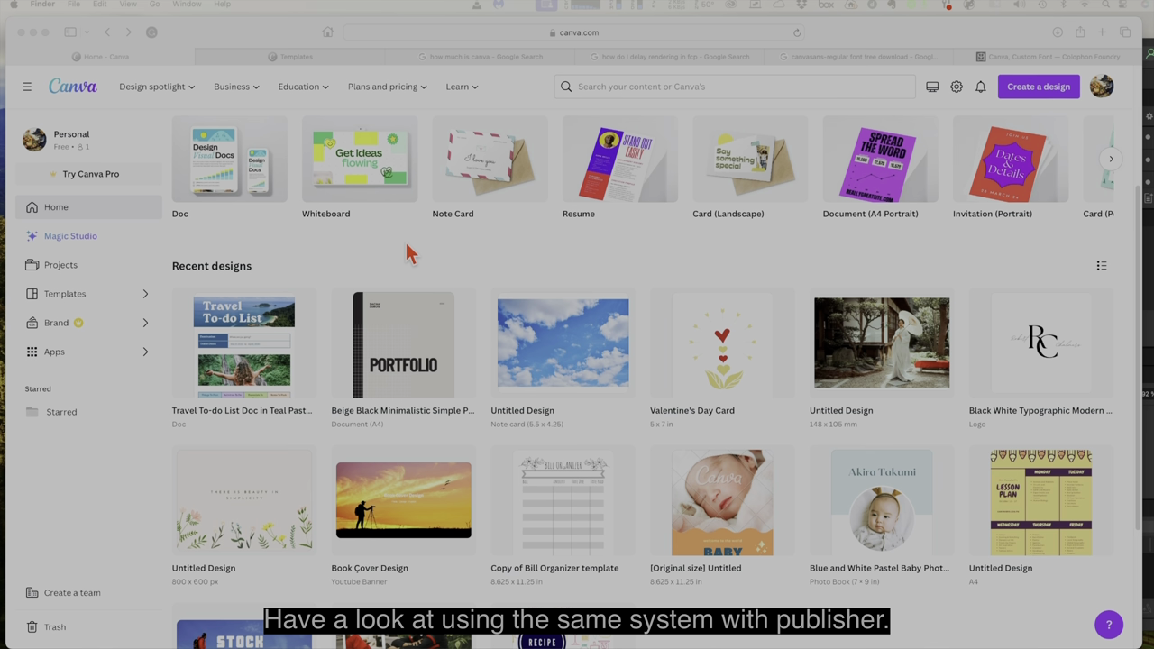
# - Open the Travel To-do List doc from the recent Canva designs and look through the whole document
pyautogui.moveTo(203, 32); pyautogui.dragTo(204, 31)
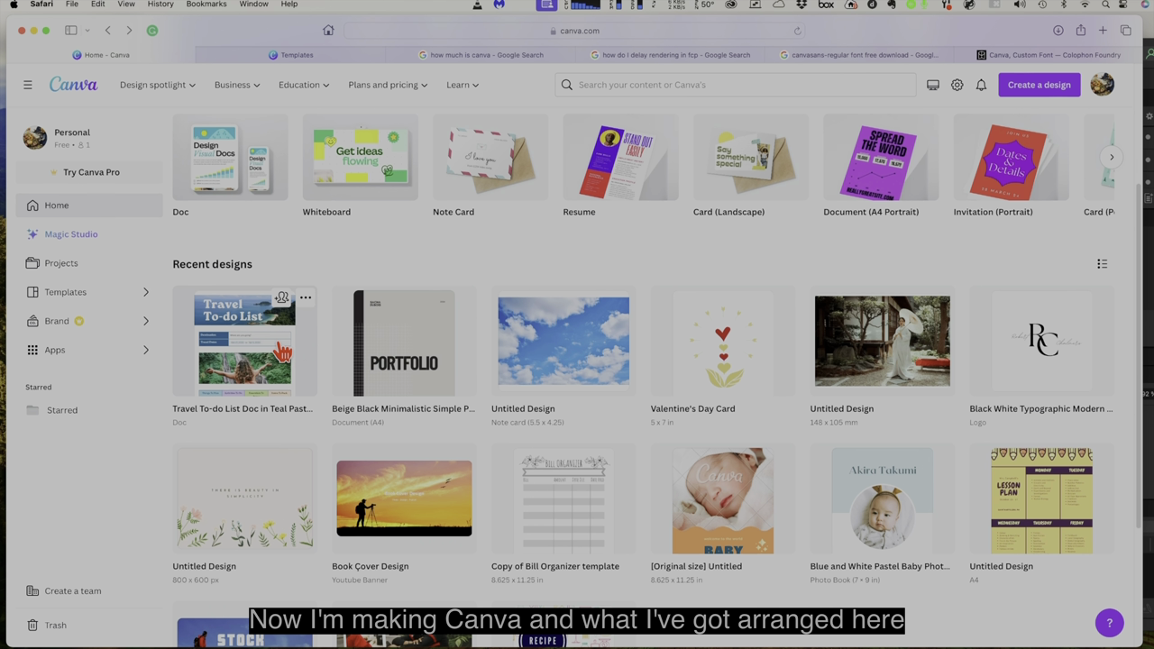
pyautogui.click(239, 336)
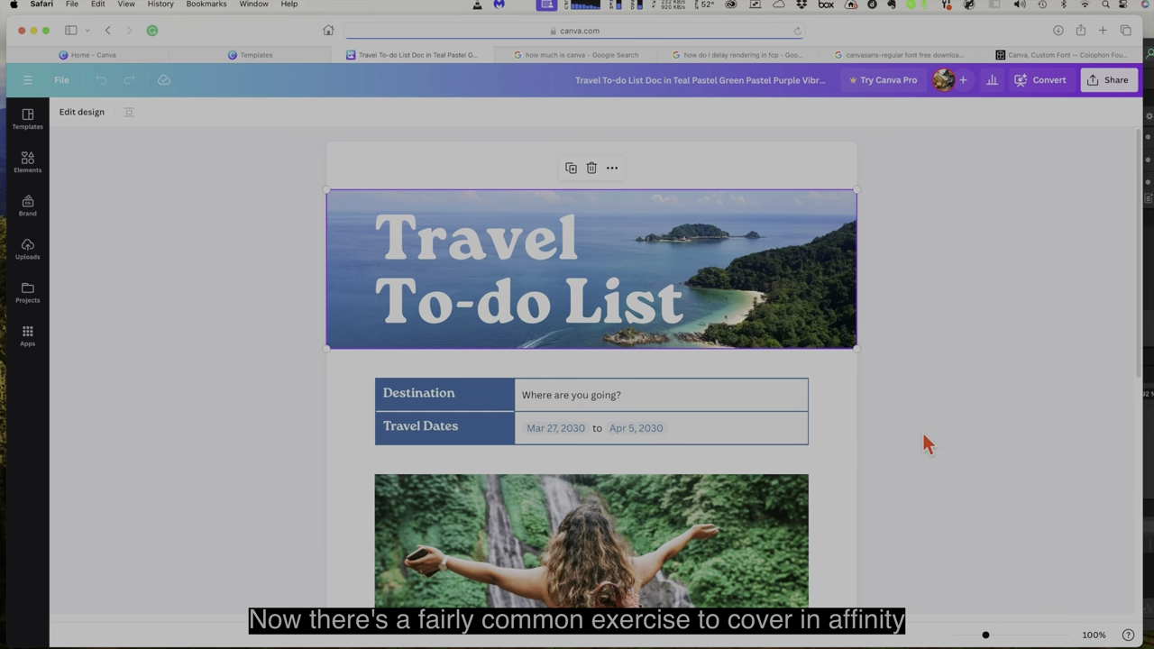
pyautogui.scroll(-10, 924, 436)
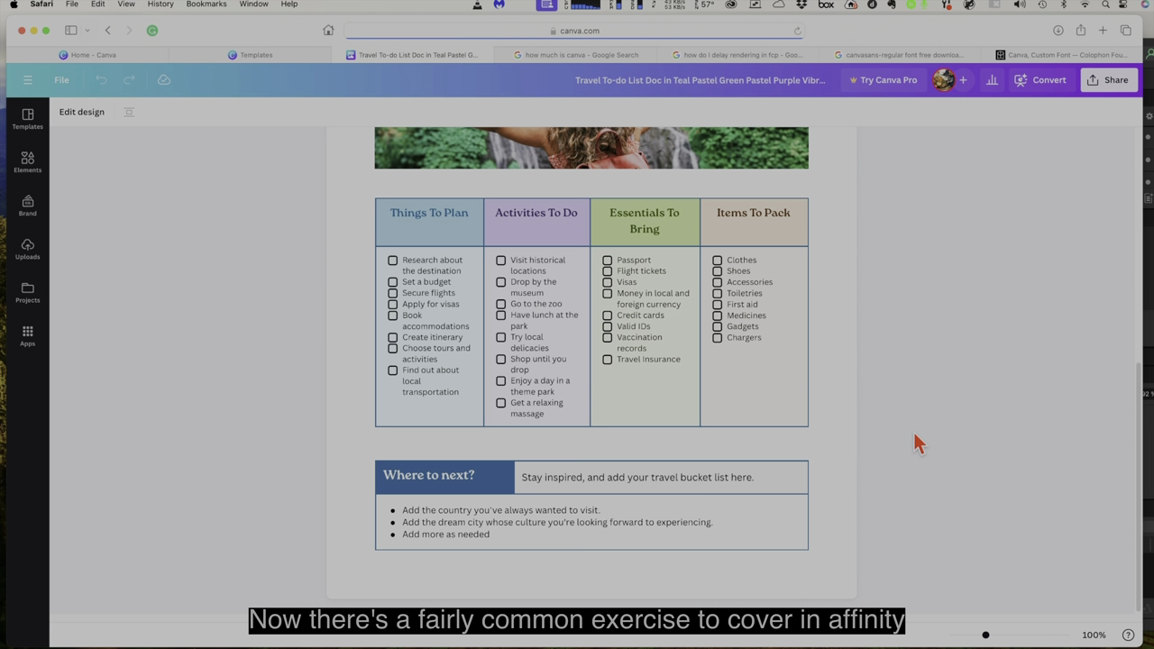
pyautogui.scroll(10, 911, 431)
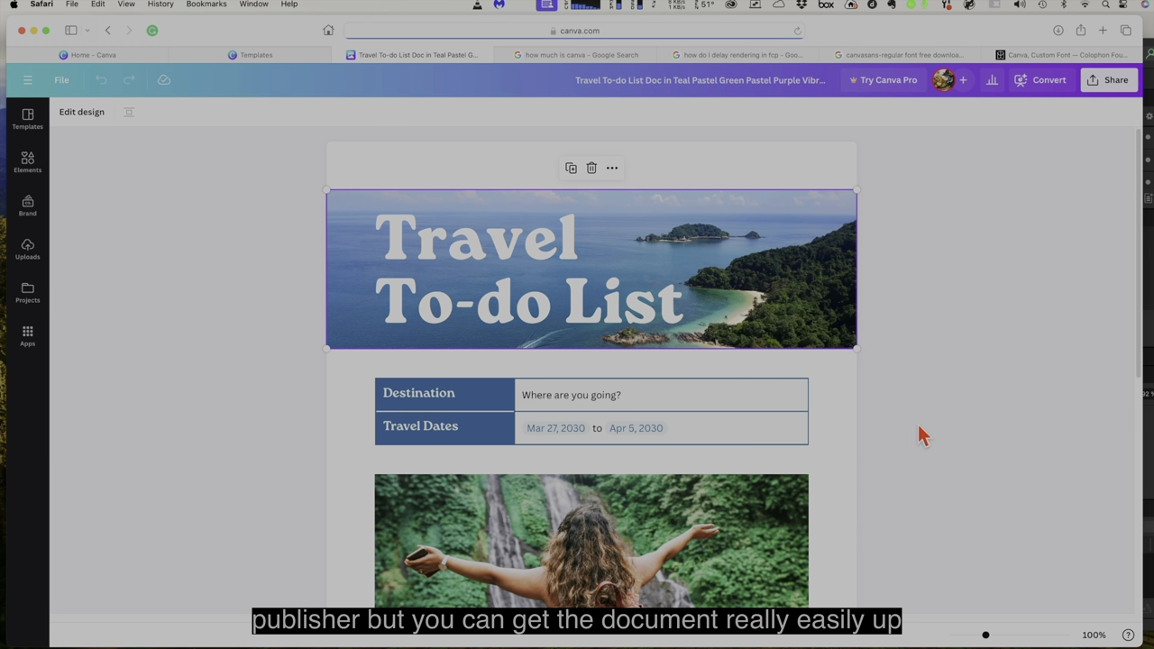
pyautogui.scroll(-2, 919, 422)
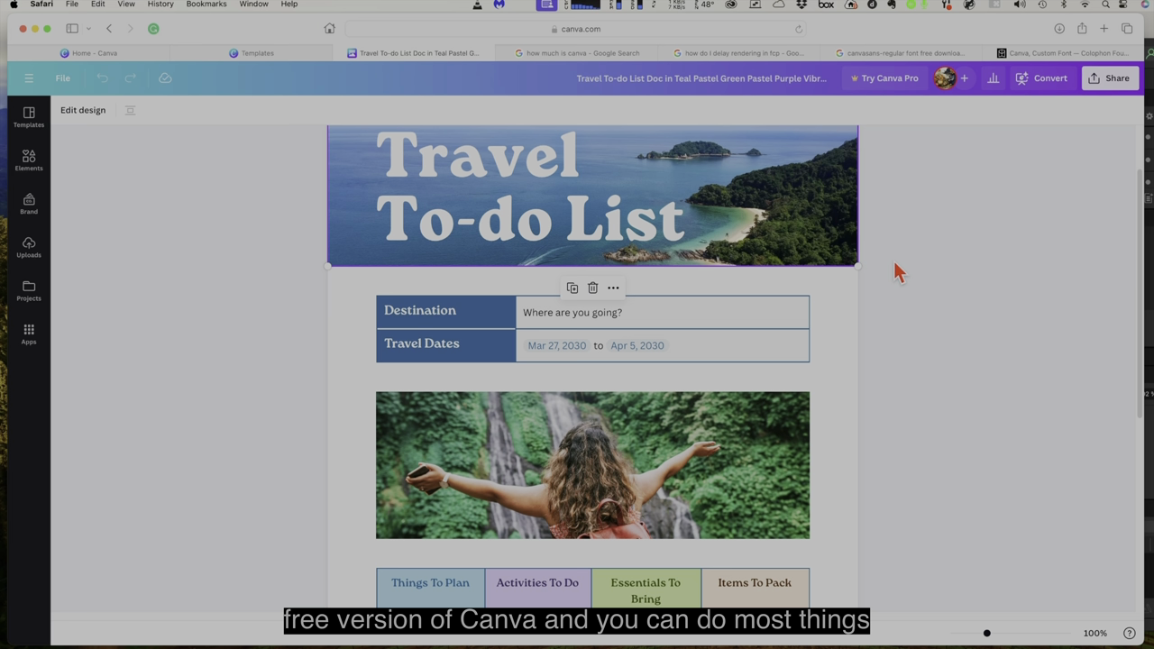
pyautogui.scroll(-3, 887, 312)
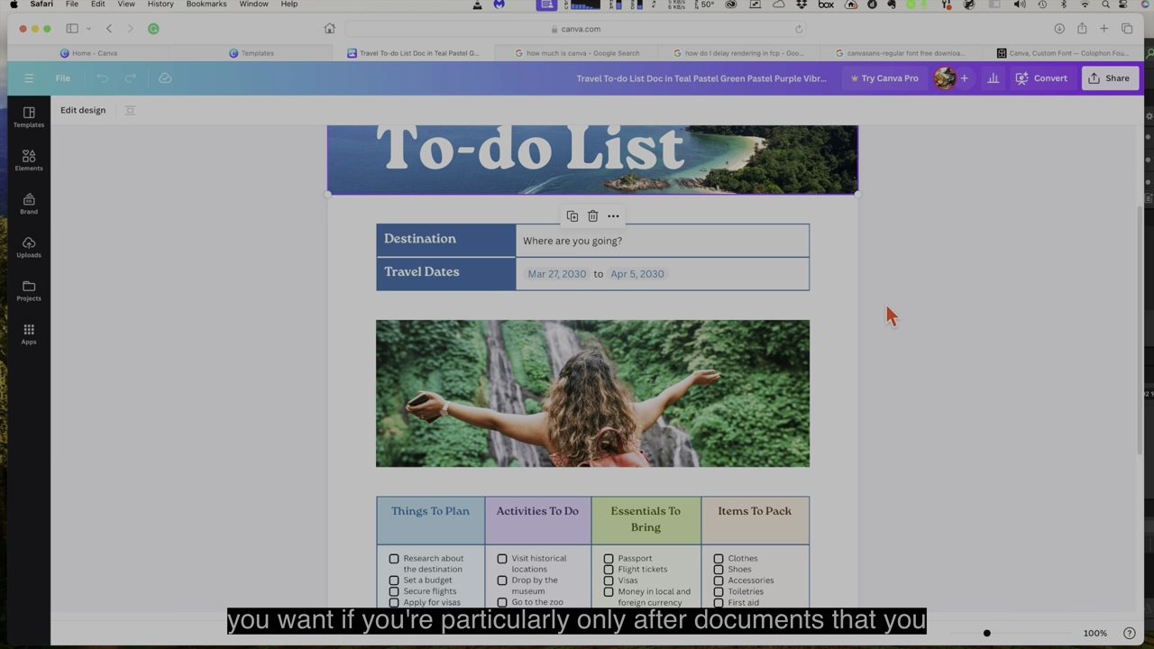
pyautogui.scroll(5, 886, 301)
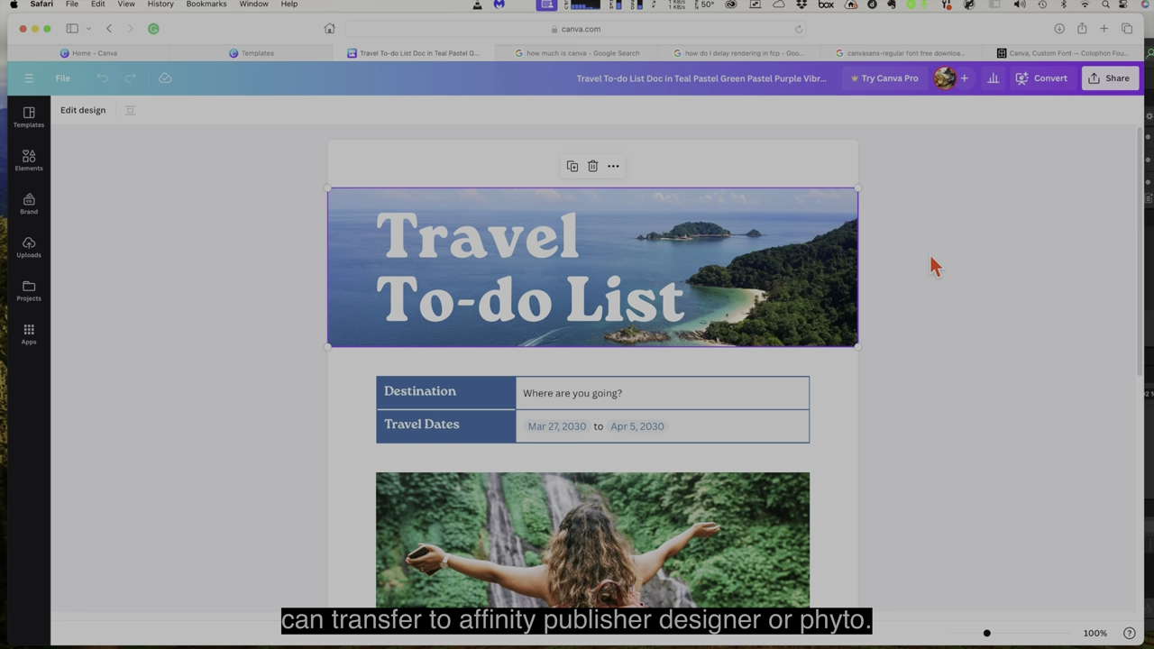
# - Check the file type and size options for downloading the Travel To-do List design, and close them without downloading
pyautogui.click(1115, 77)
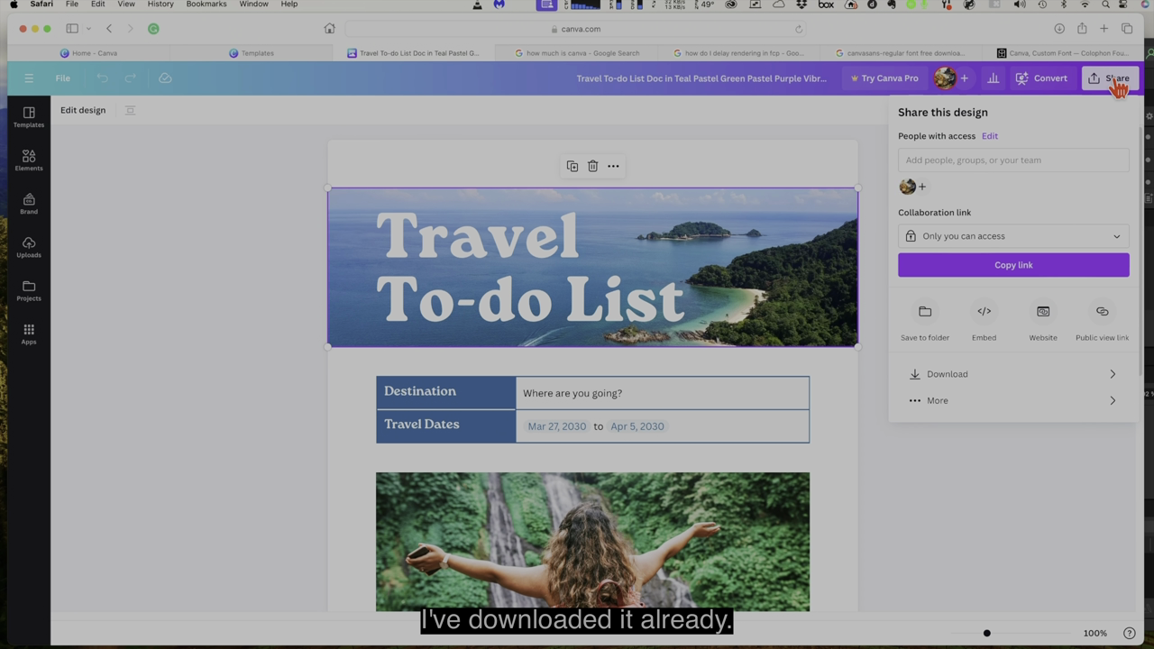
pyautogui.click(949, 383)
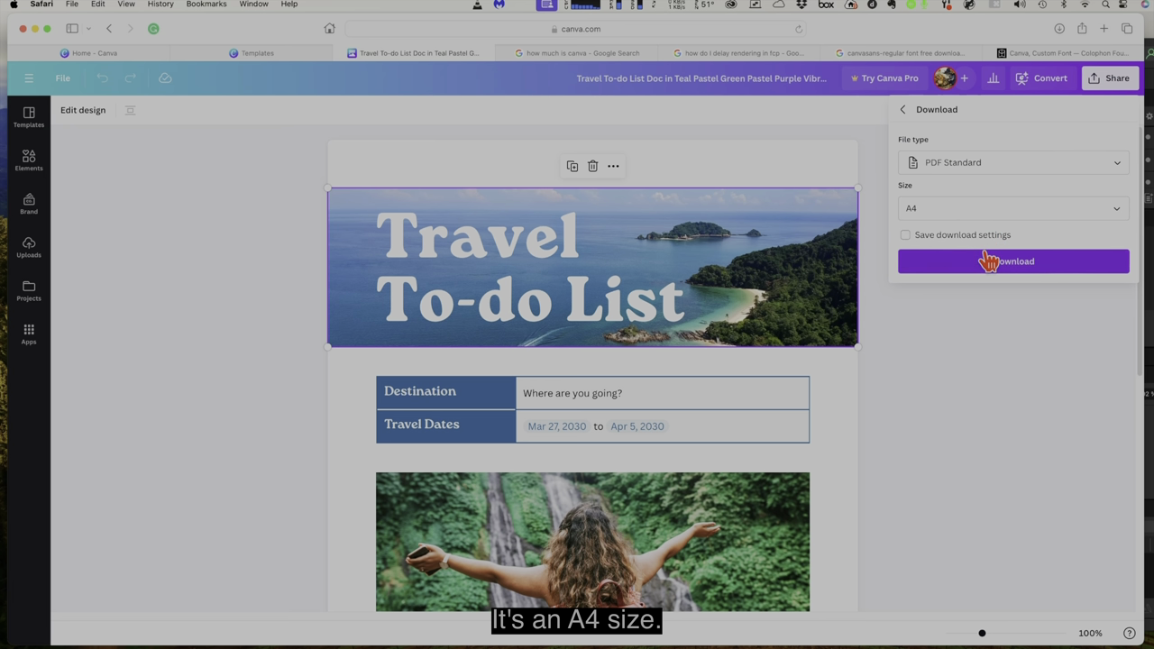
pyautogui.click(933, 346)
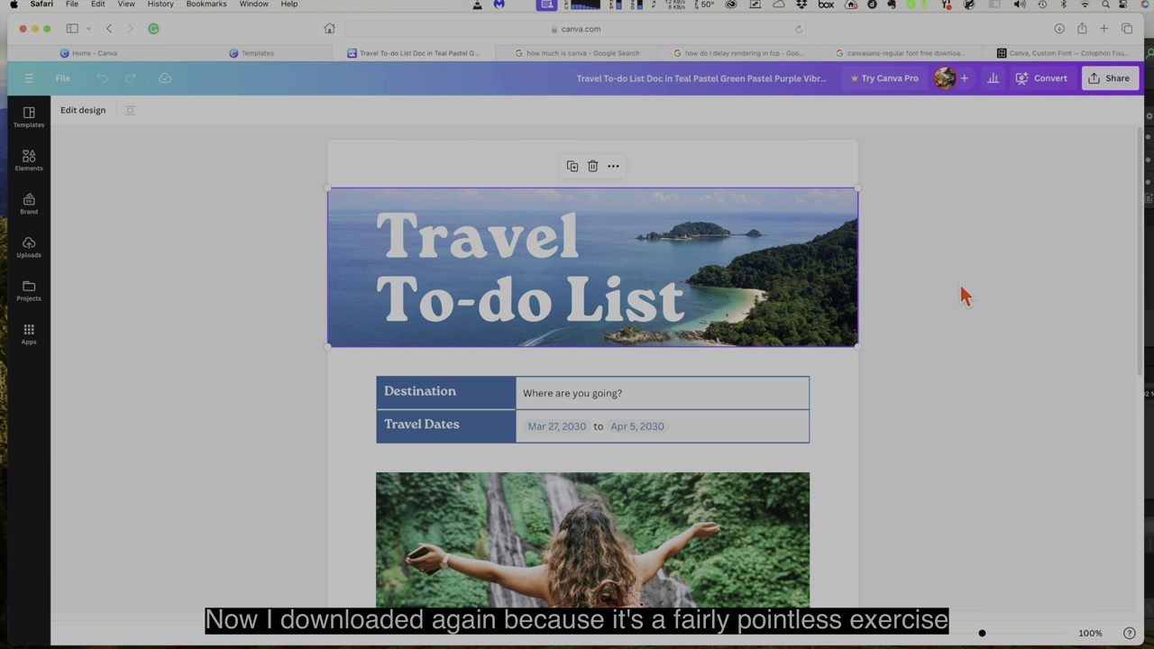
# - Switch to Affinity Publisher and view both pages of the Travel To-do List document, ending on page 1
pyautogui.moveTo(252, 39); pyautogui.dragTo(265, 95)
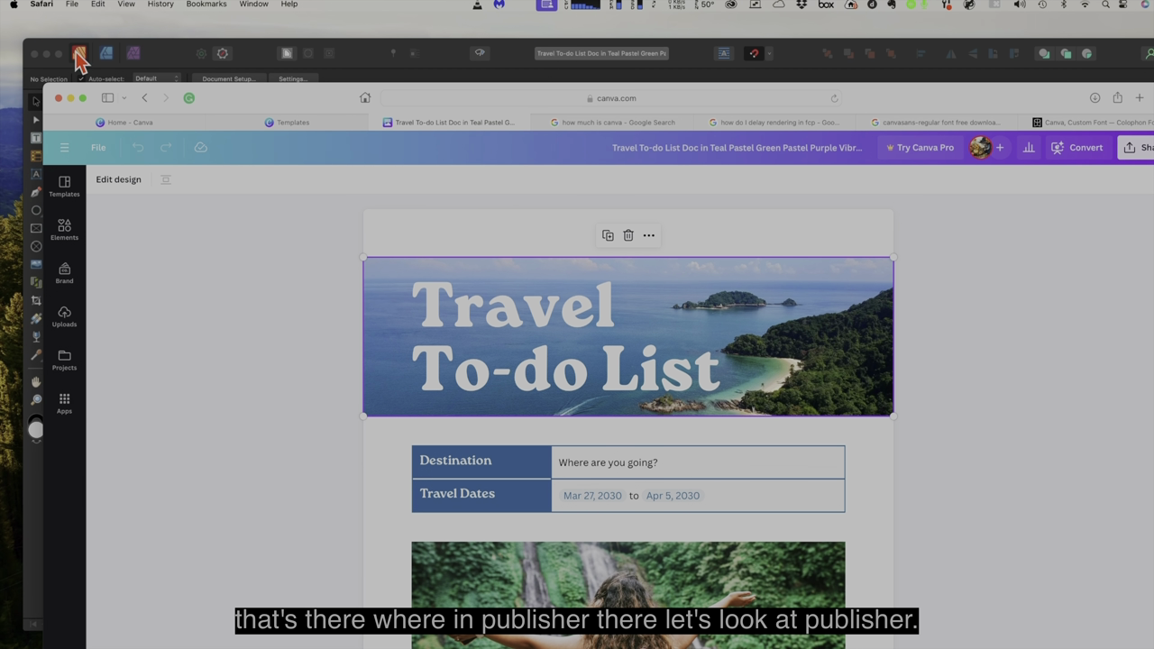
pyautogui.click(158, 55)
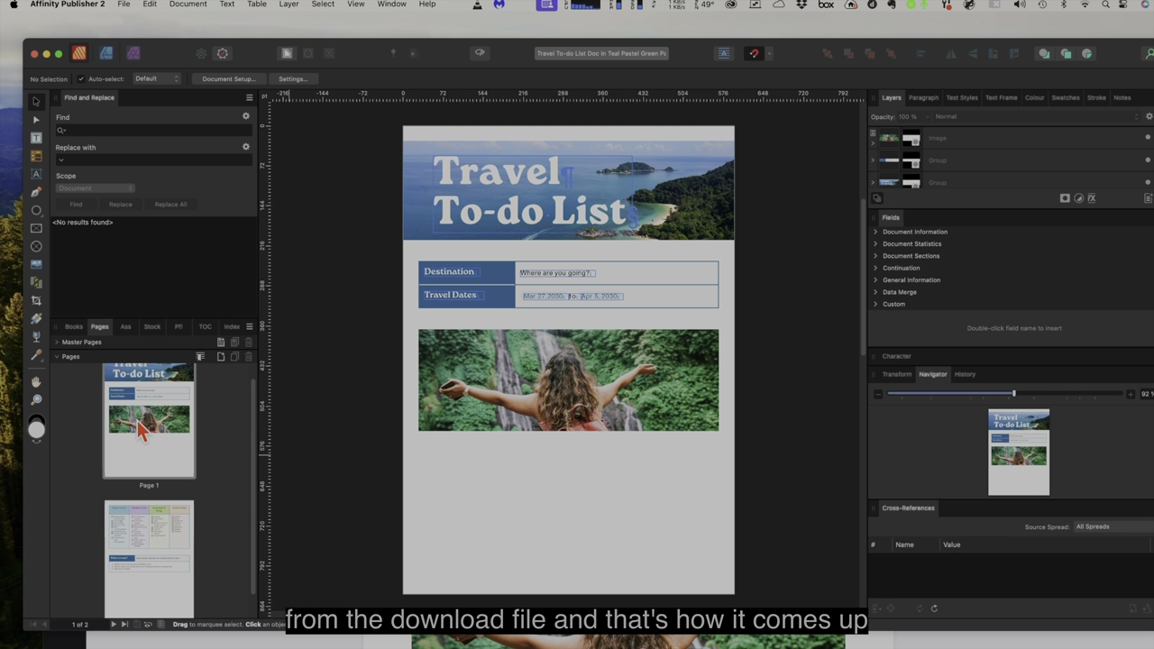
pyautogui.click(135, 451)
pyautogui.click(146, 543)
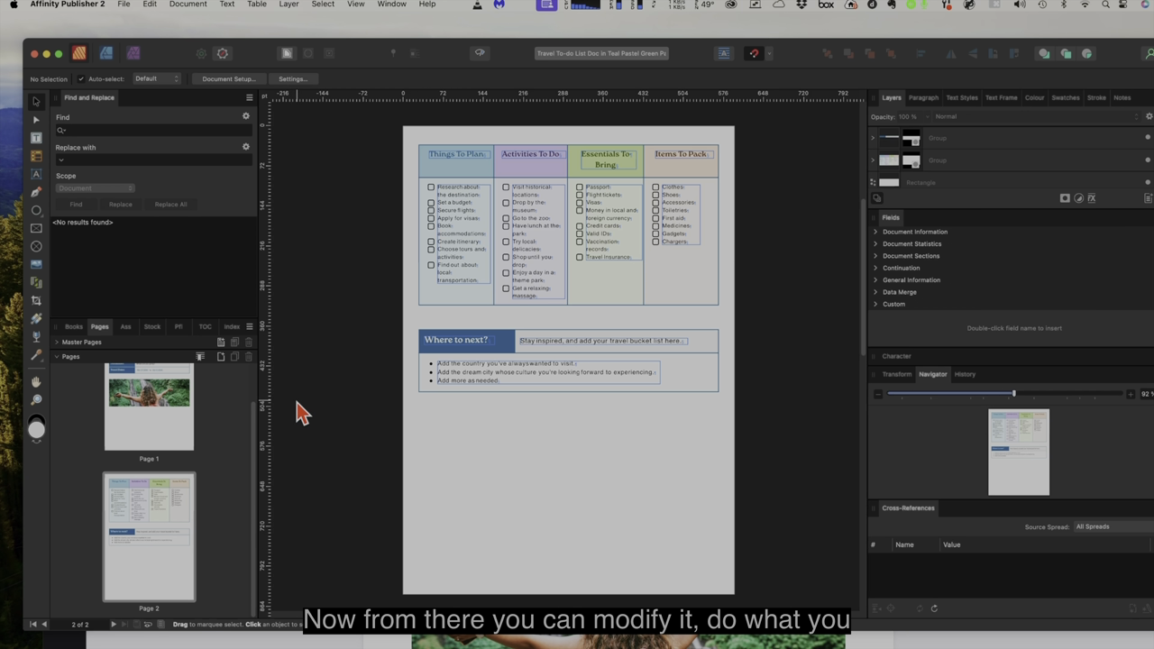
pyautogui.click(154, 391)
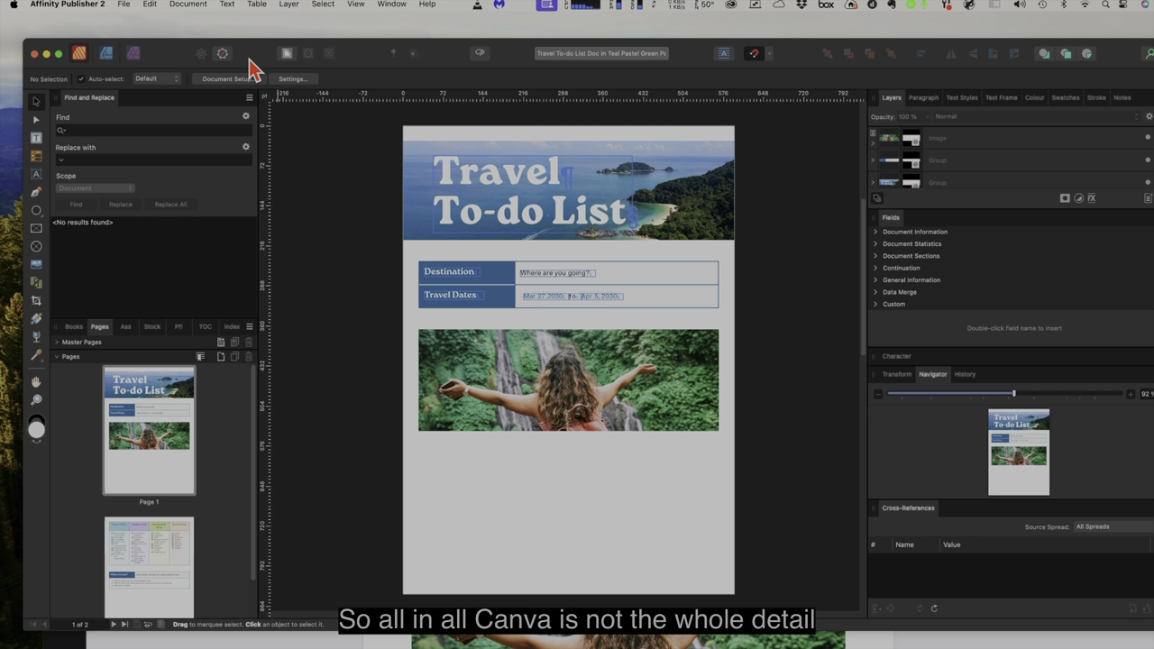
# - Return to Canva in Safari and browse the template results for canvasans-regular
pyautogui.moveTo(250, 70); pyautogui.dragTo(250, 52)
pyautogui.press('super+Tab')
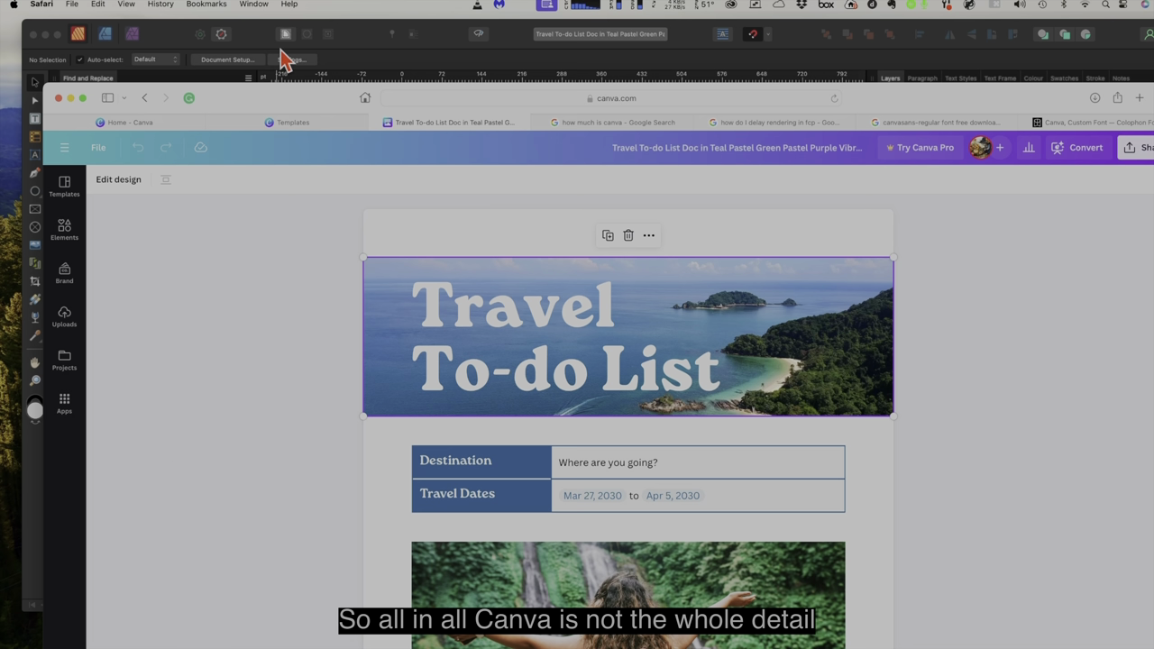
pyautogui.moveTo(274, 102); pyautogui.dragTo(279, 41)
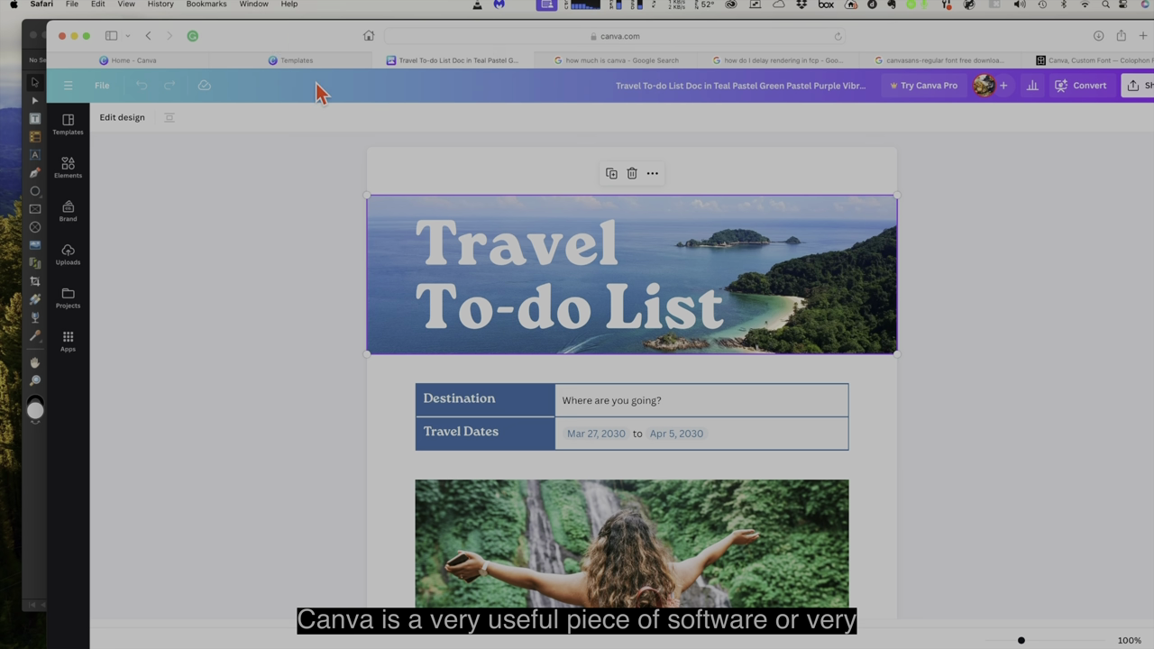
pyautogui.click(314, 61)
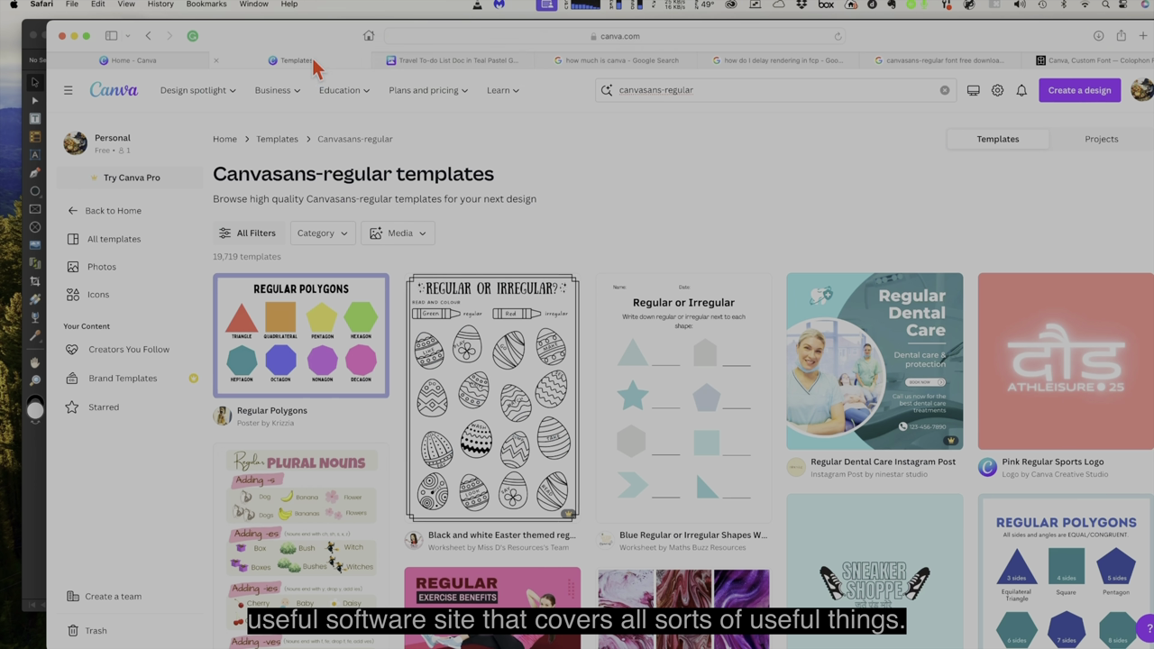
pyautogui.scroll(-10, 537, 271)
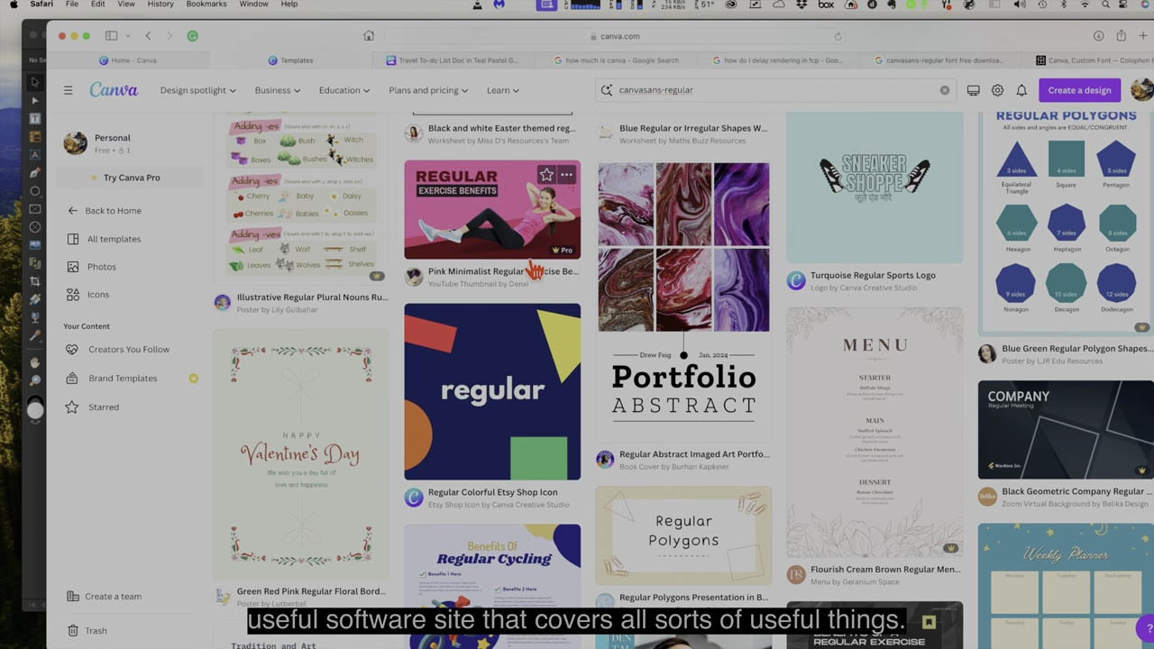
pyautogui.scroll(-3, 538, 270)
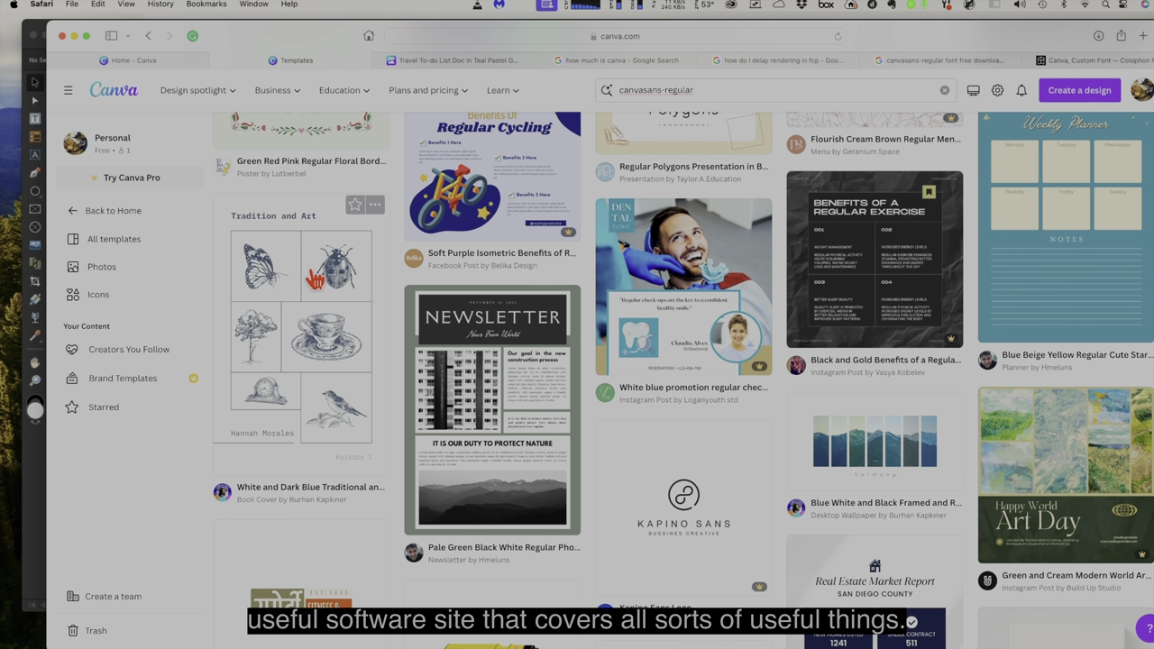
pyautogui.scroll(-8, 489, 306)
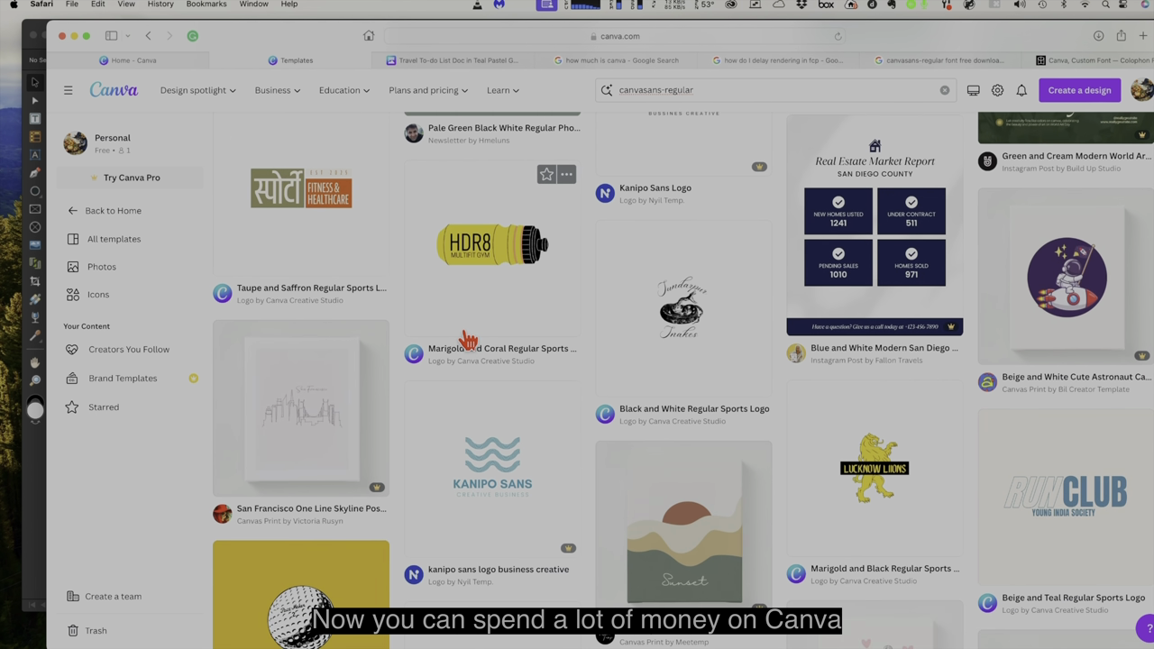
pyautogui.scroll(-5, 462, 341)
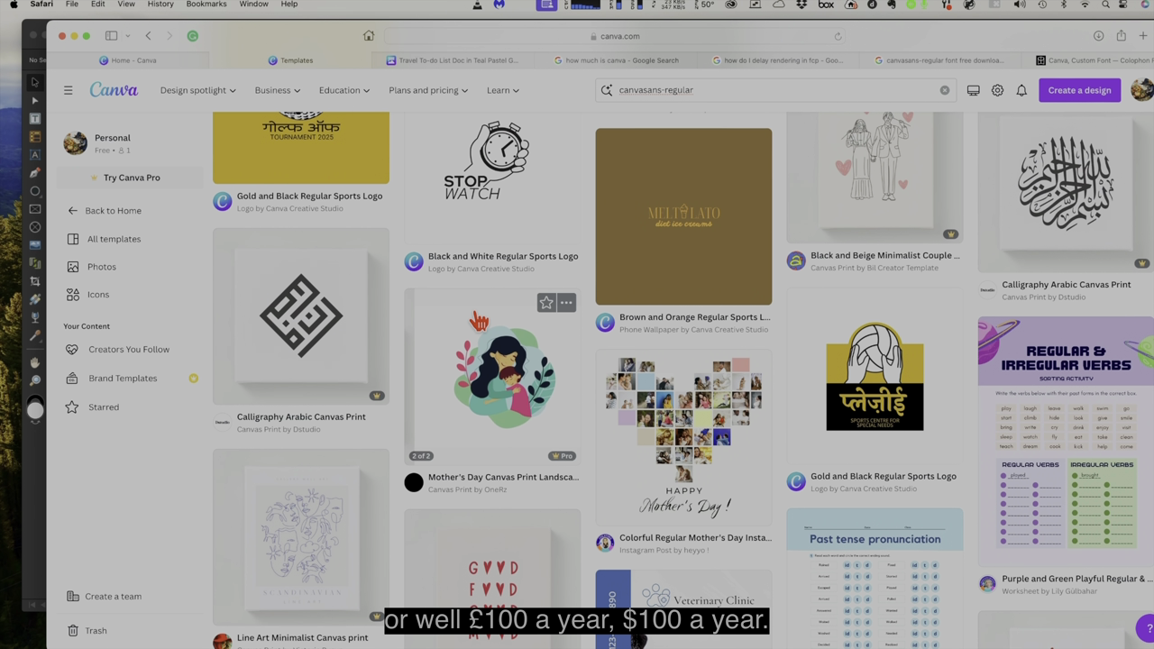
pyautogui.scroll(-1, 487, 347)
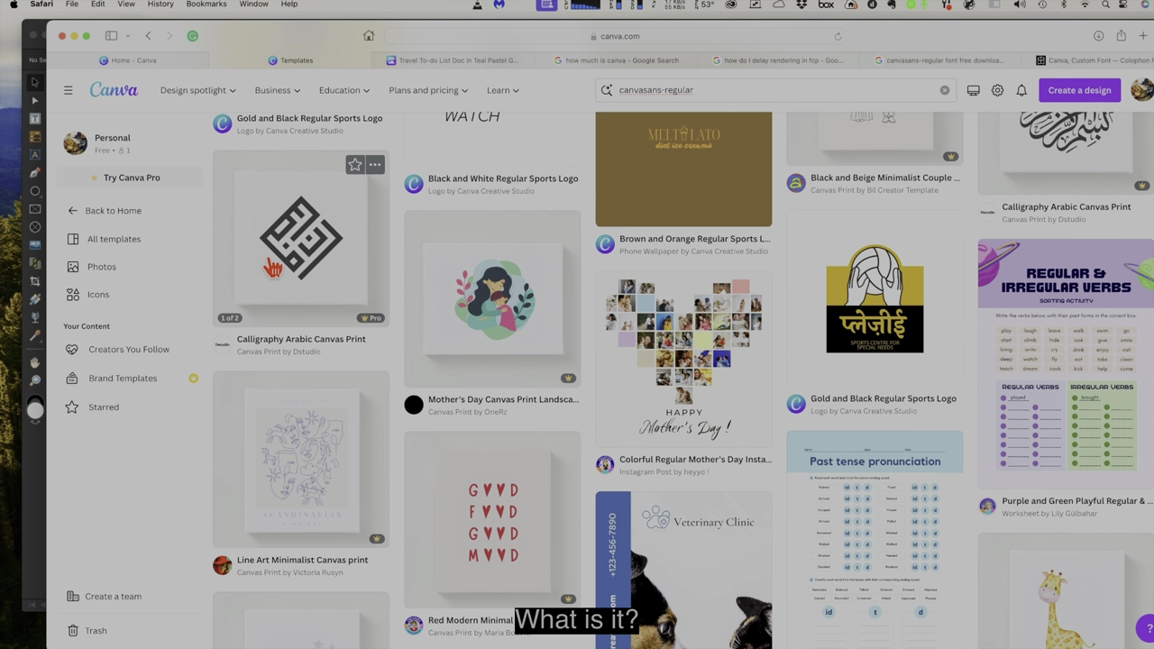
# - Open Canva's Free, Pro, Teams and Enterprise plan comparison from the Google results for "how much is canva" and view the prices
pyautogui.moveTo(155, 107)
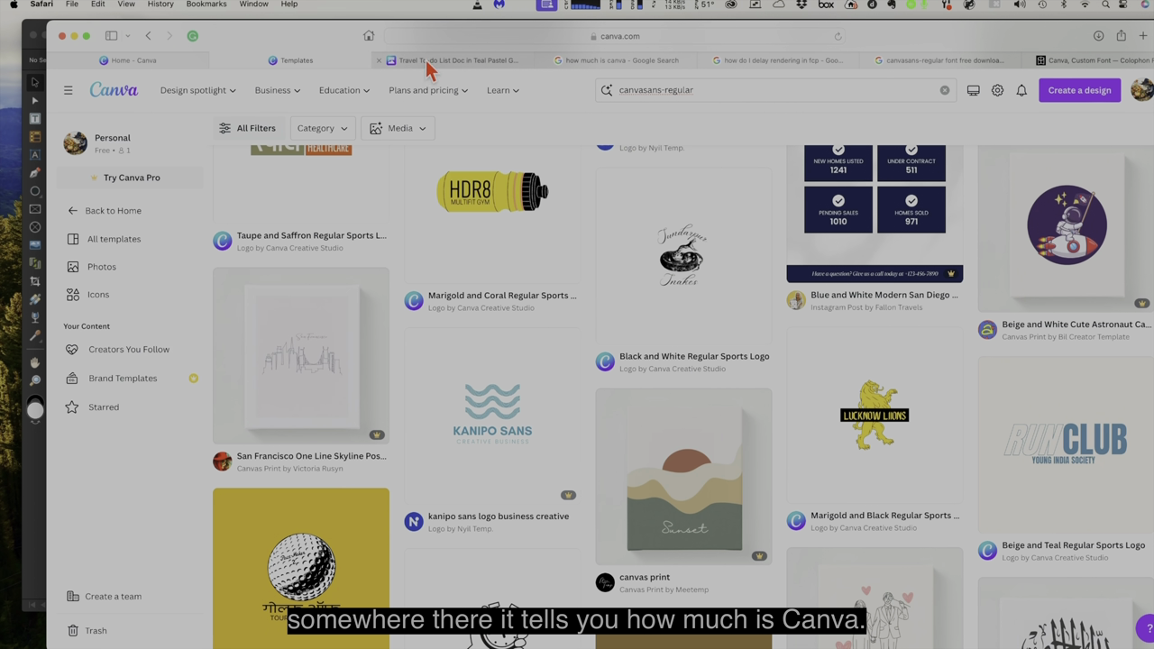
pyautogui.click(581, 60)
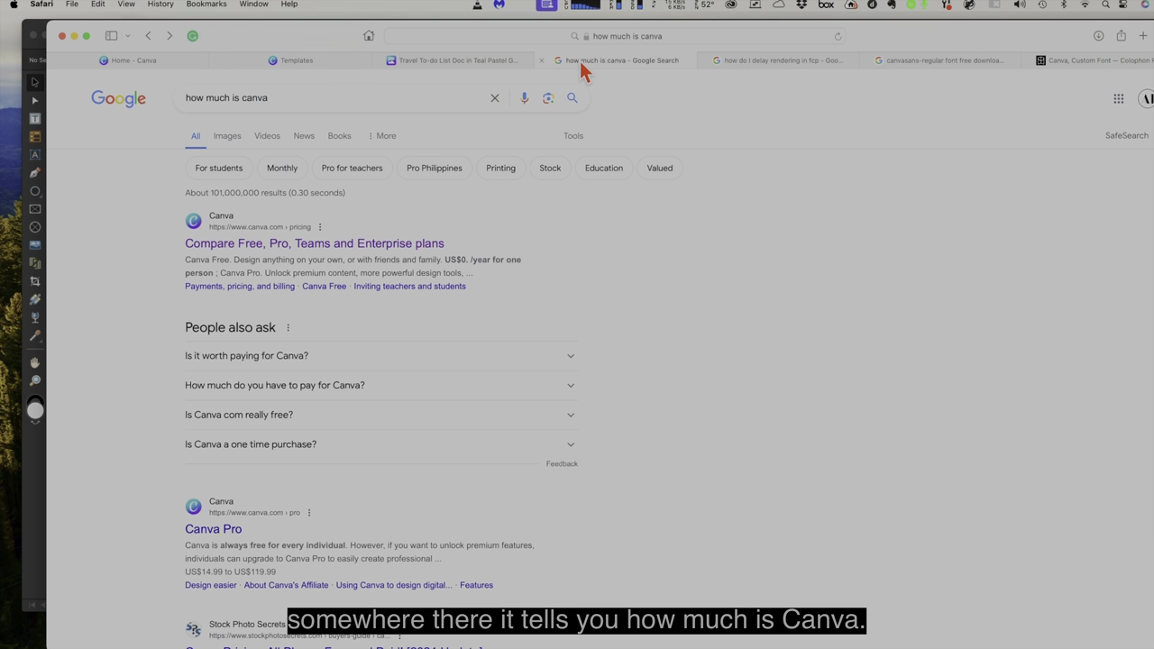
pyautogui.click(278, 245)
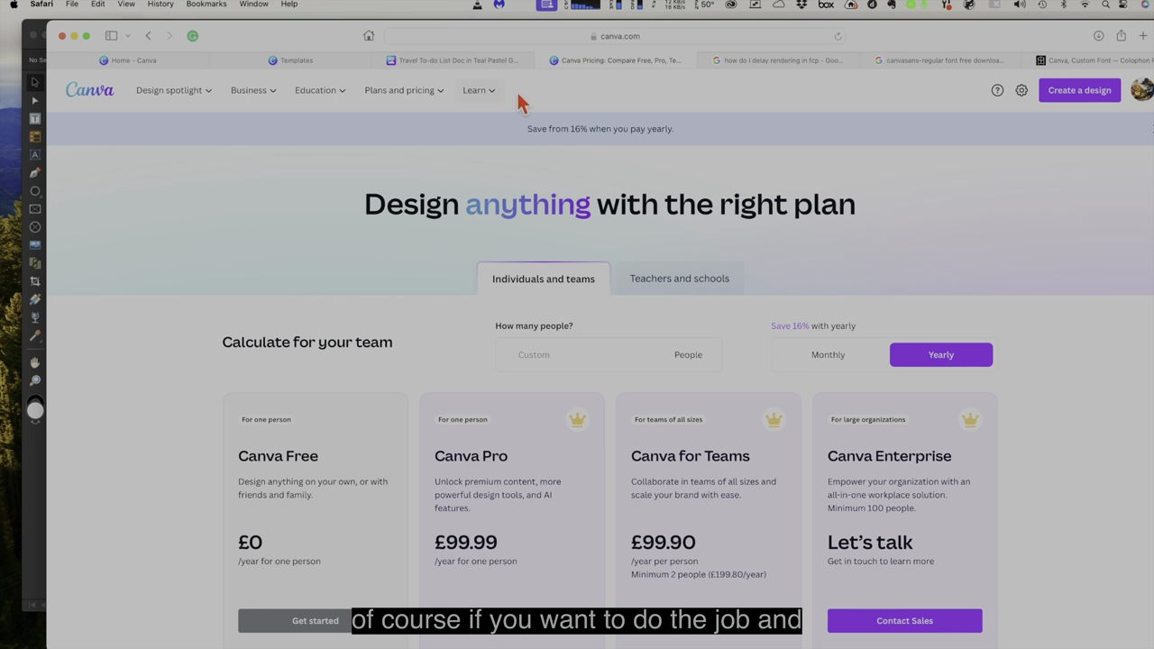
# - Close the browser tabs for Canva pricing, the remaining Google searches, the Travel To-do List doc and the Colophon Foundry font page
pyautogui.click(541, 60)
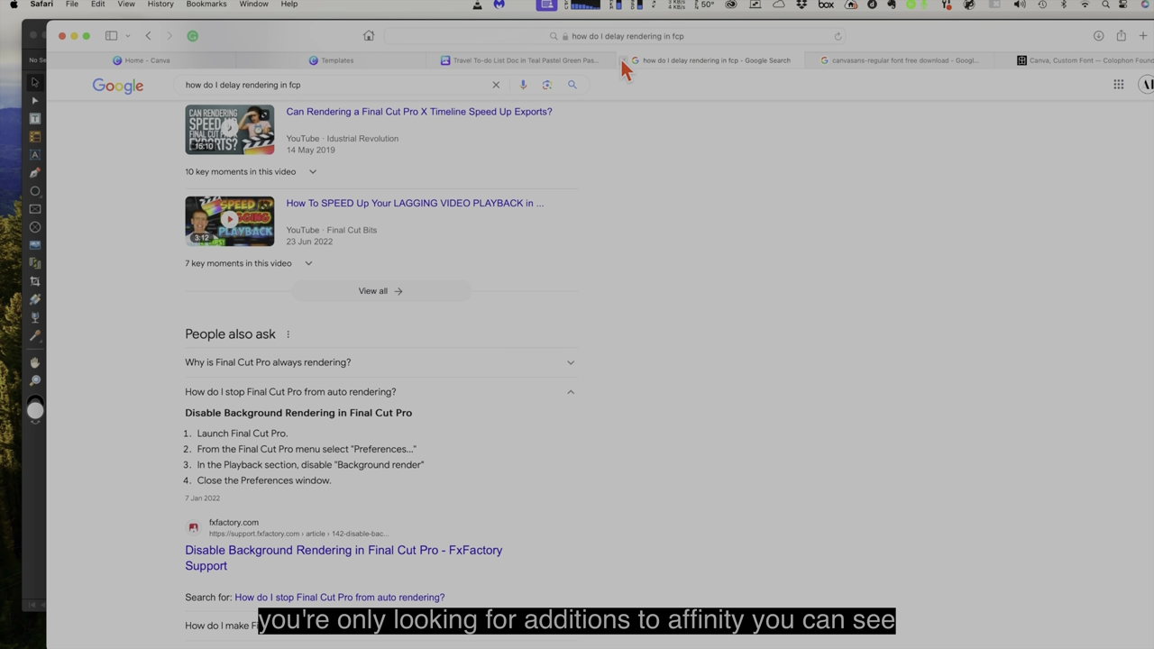
pyautogui.click(623, 60)
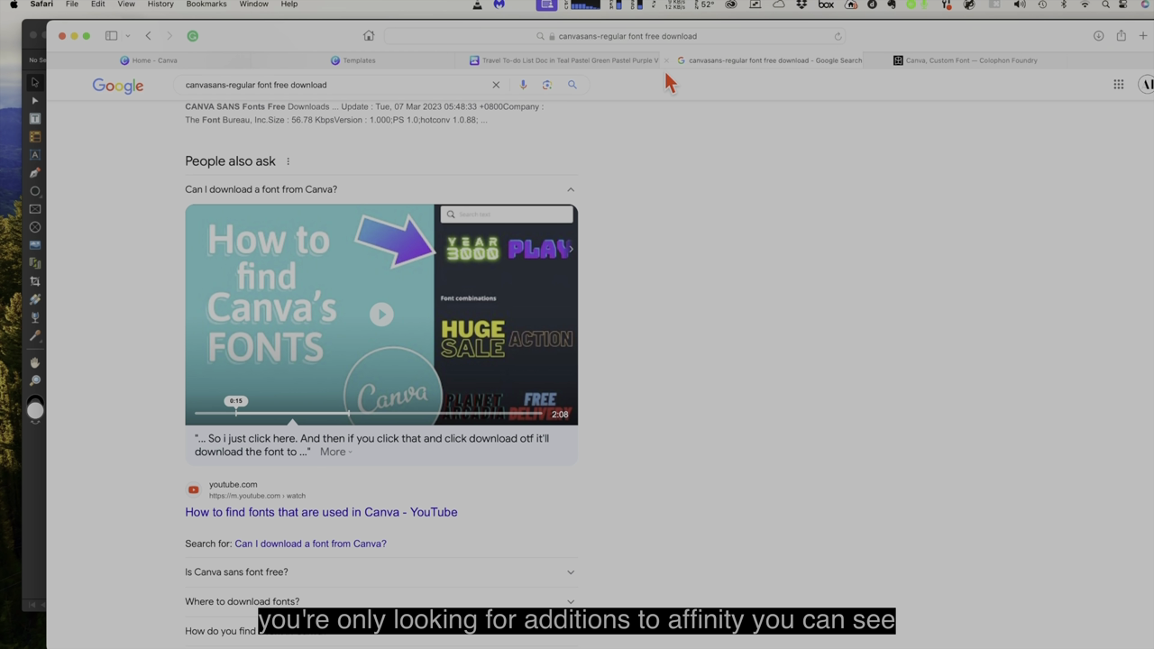
pyautogui.click(508, 60)
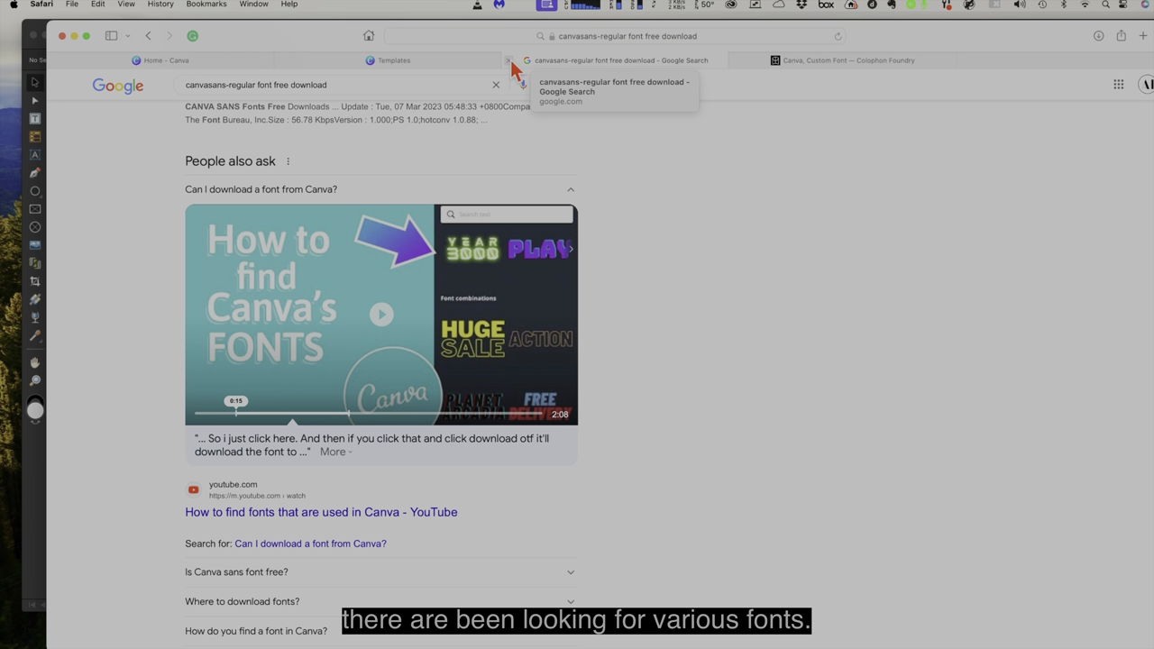
pyautogui.click(509, 61)
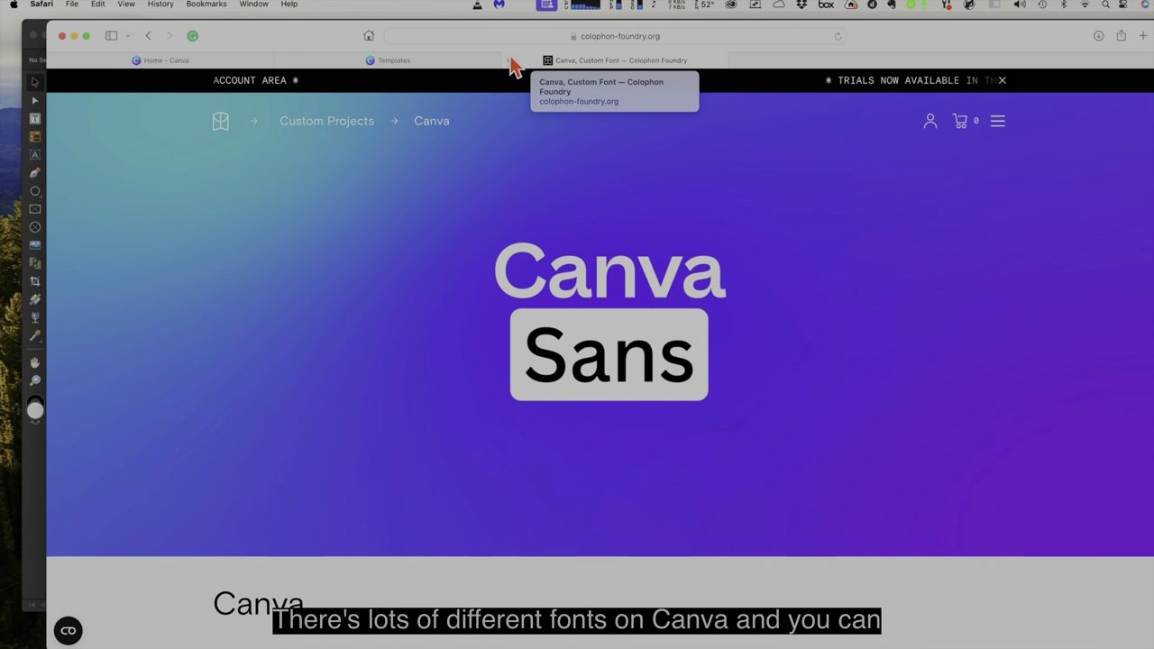
pyautogui.click(508, 60)
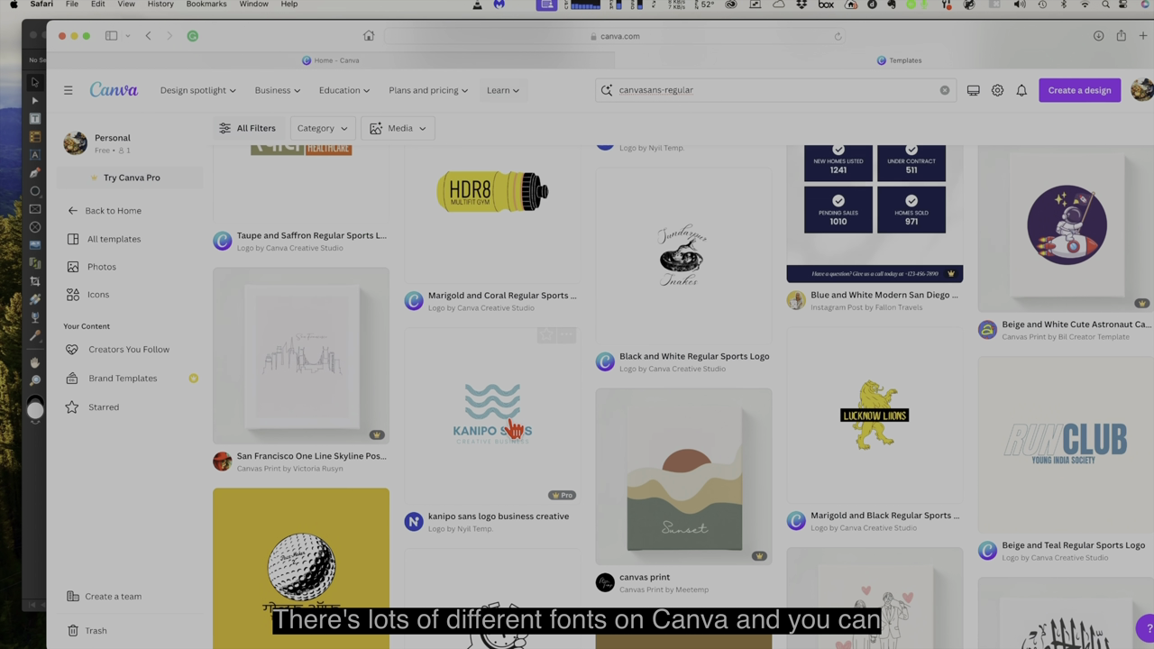
# - Return to the start of the canvasans-regular template results and shift the Safari window to expose more of Affinity Publisher behind it
pyautogui.scroll(10, 519, 437)
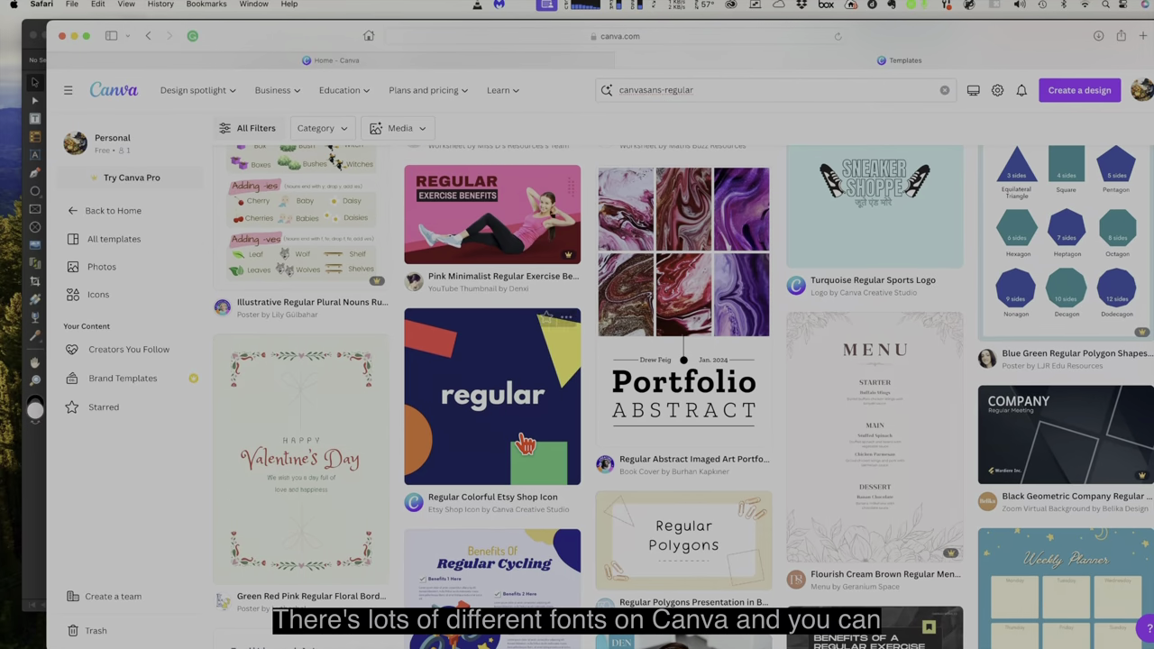
pyautogui.scroll(5, 525, 444)
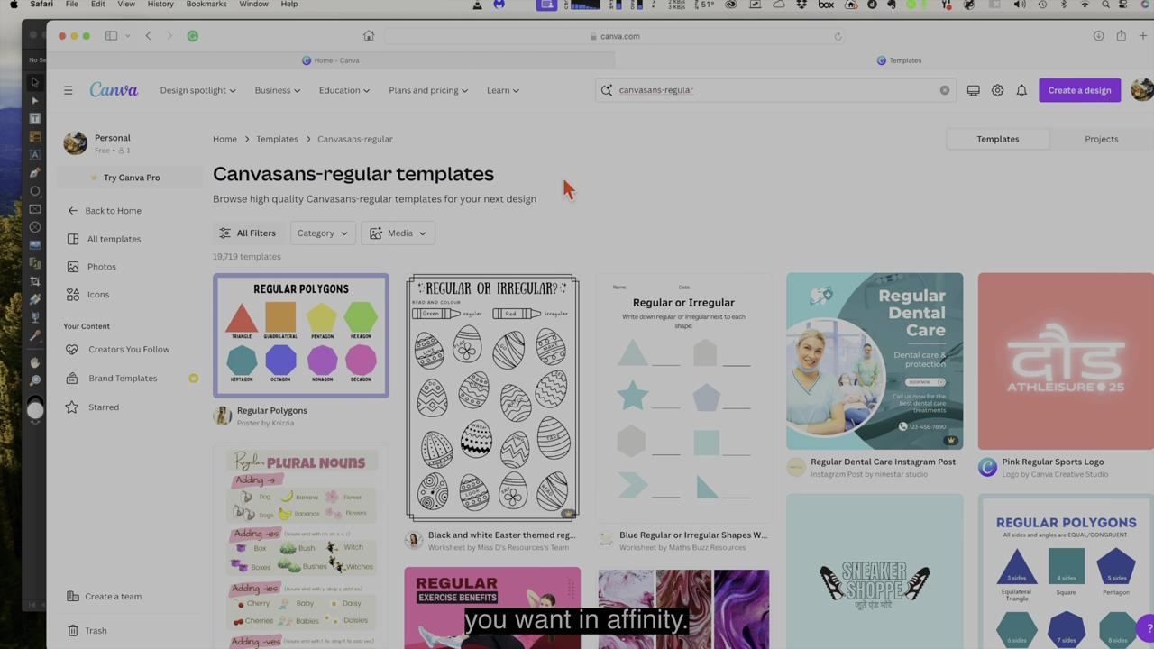
pyautogui.moveTo(288, 47); pyautogui.dragTo(328, 41)
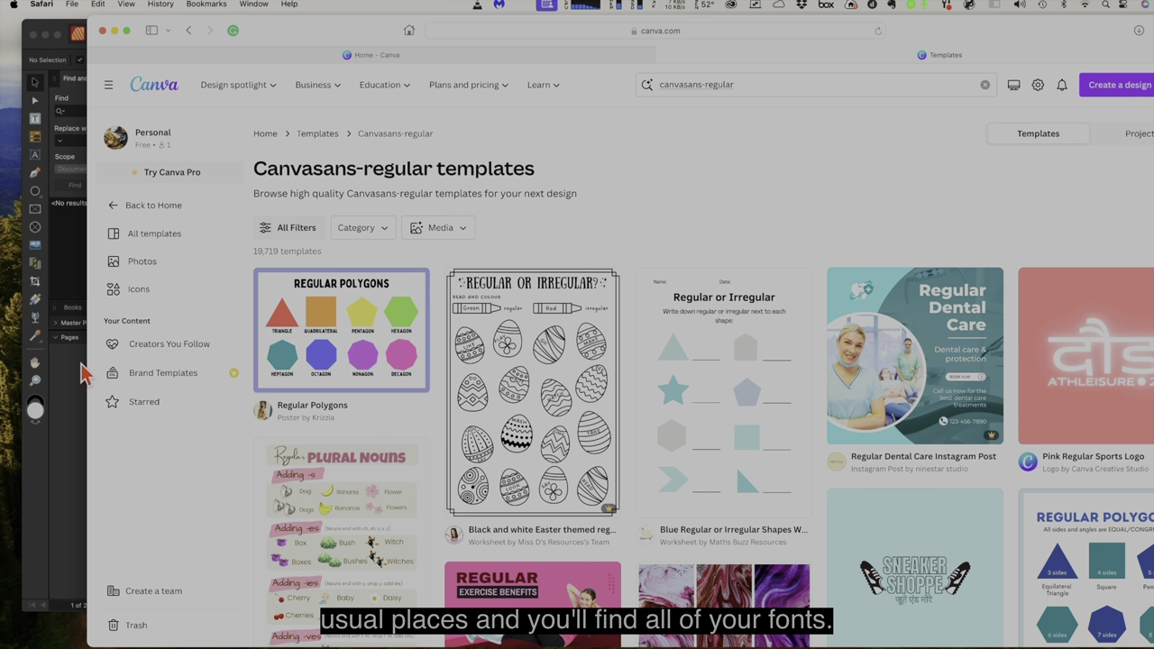
# - Close the canvasans-regular templates tab and look through the recent designs on the Canva home page
pyautogui.click(546, 56)
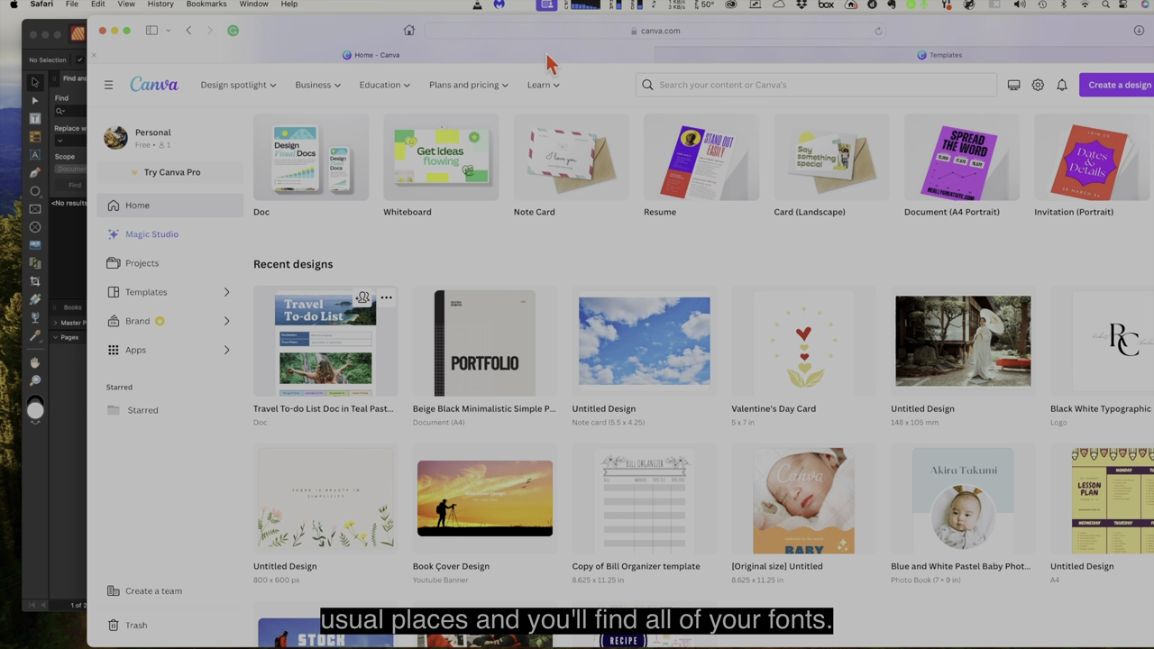
pyautogui.click(731, 56)
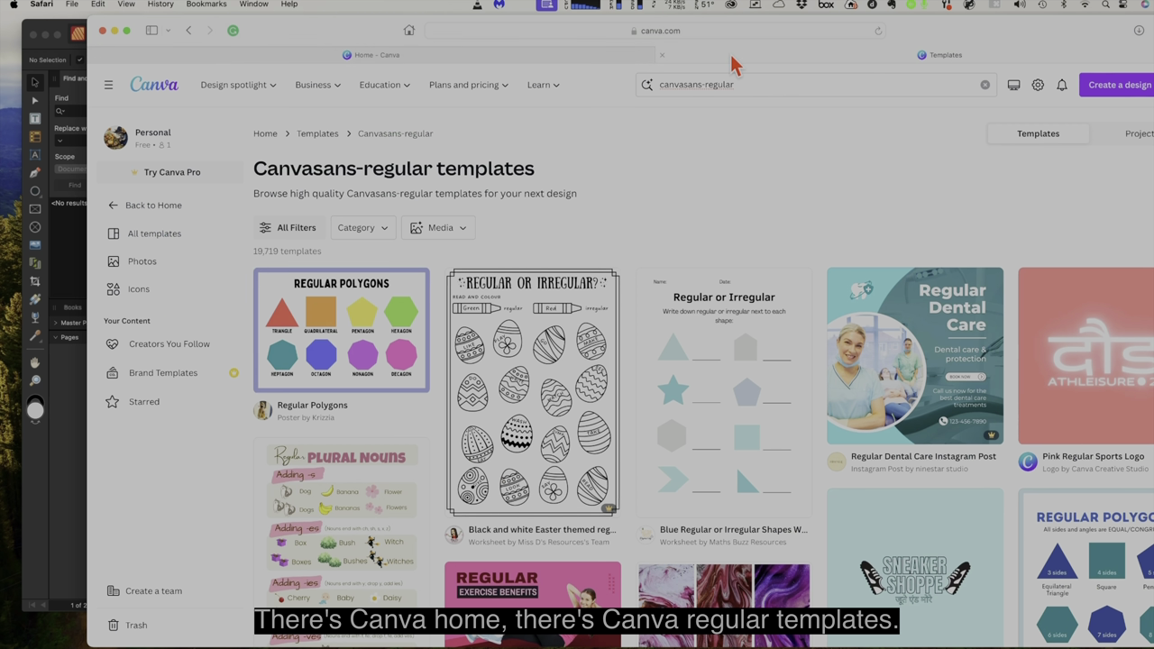
pyautogui.click(662, 56)
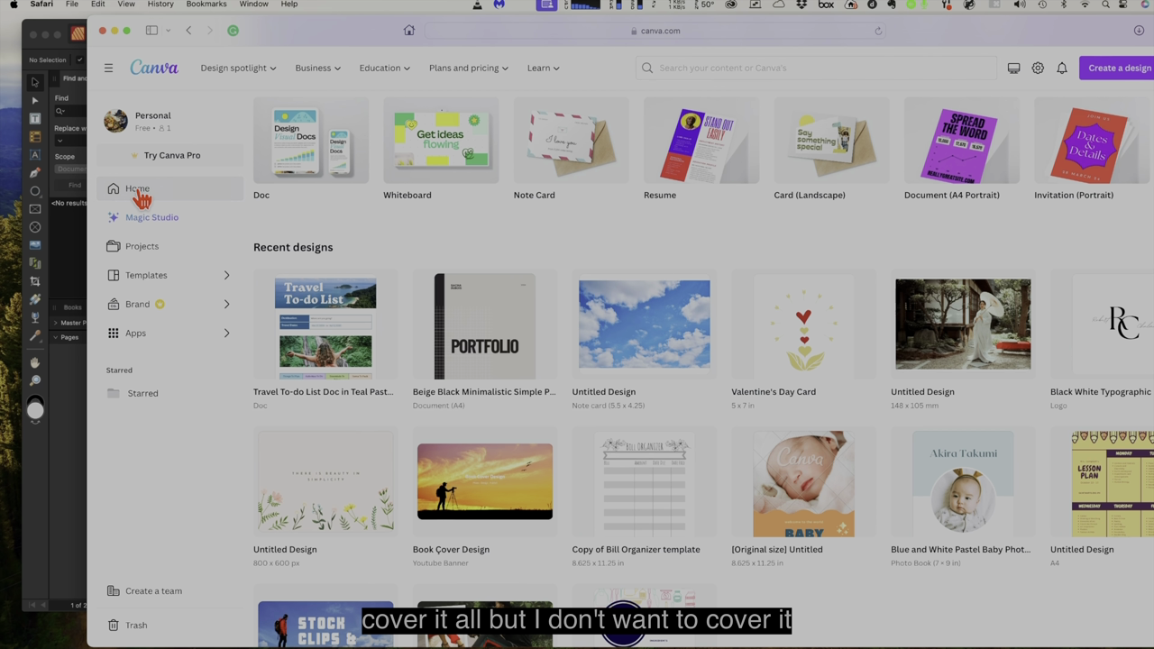
pyautogui.scroll(-3, 361, 422)
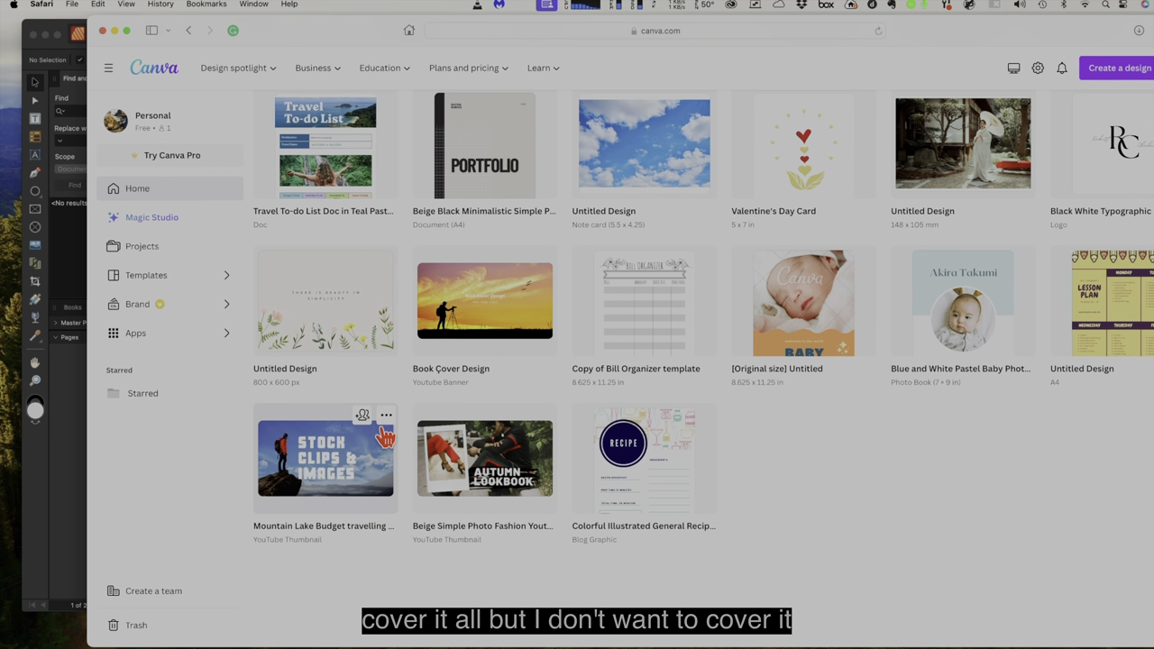
pyautogui.scroll(5, 378, 433)
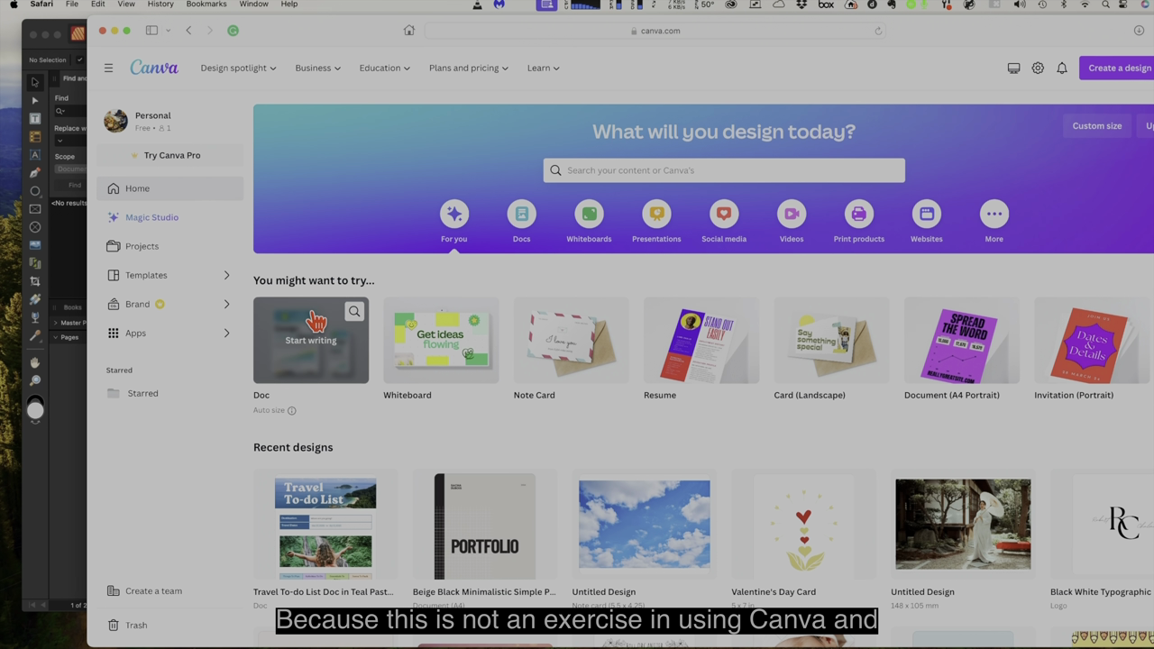
# - Bring up the Affinity Publisher, Designer and Photo windows in turn, repositioning them so the documents behind are reachable
pyautogui.click(65, 456)
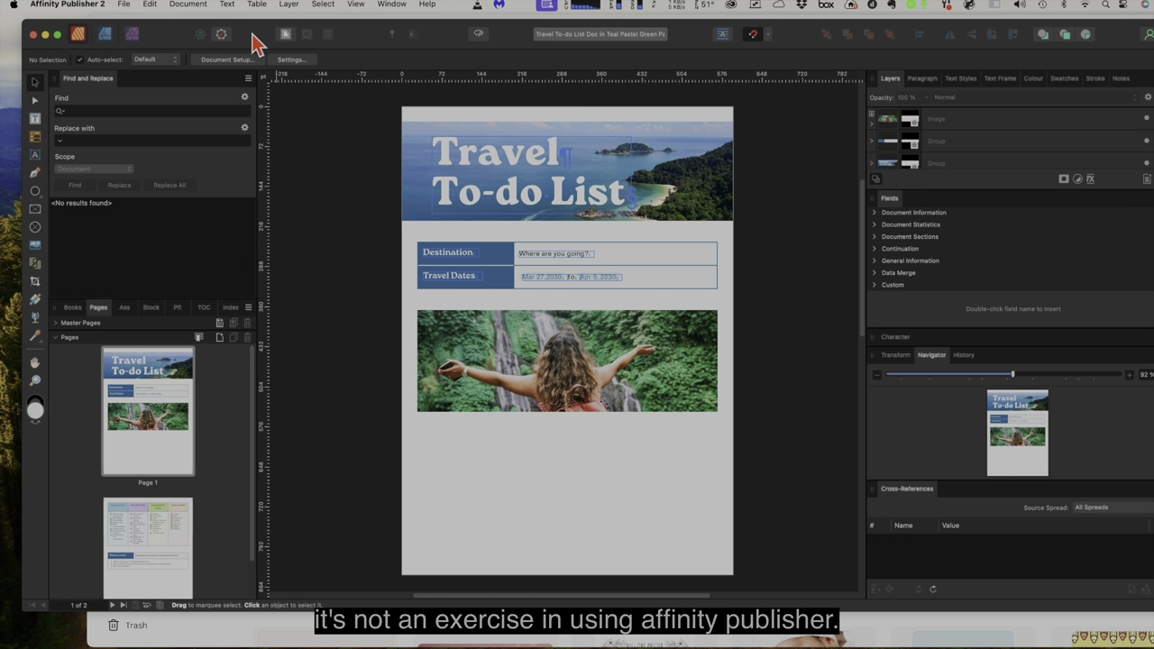
pyautogui.moveTo(258, 42)
pyautogui.mouseDown()
pyautogui.moveTo(265, 154)
pyautogui.moveTo(250, 39)
pyautogui.mouseUp()
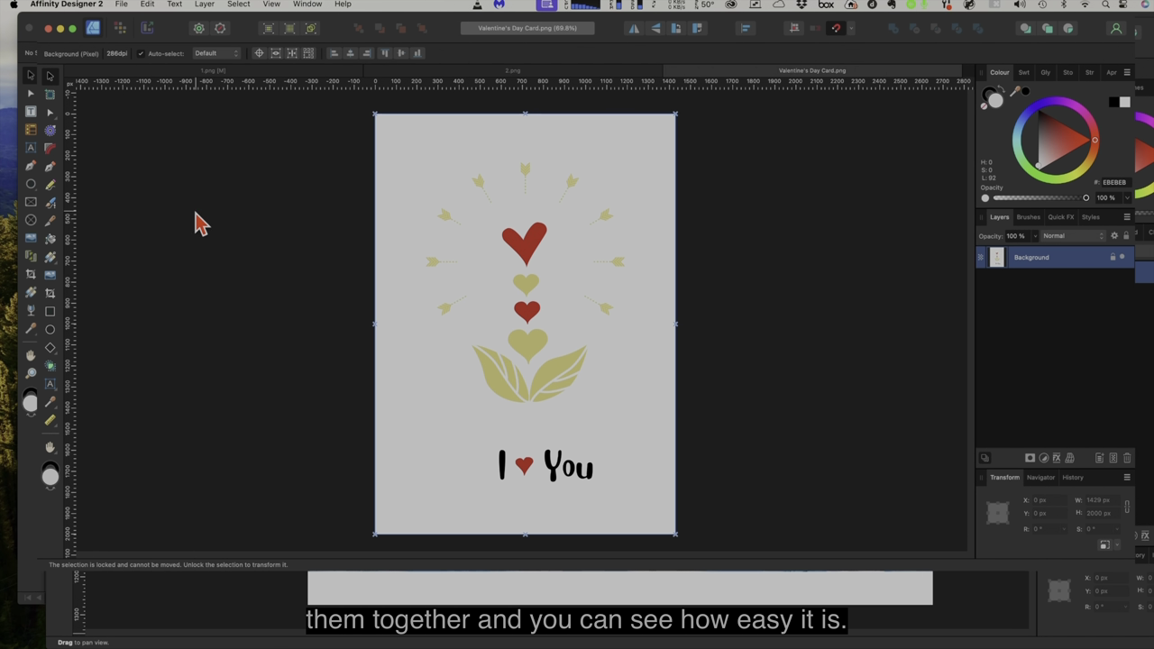
pyautogui.moveTo(175, 36); pyautogui.dragTo(209, 152)
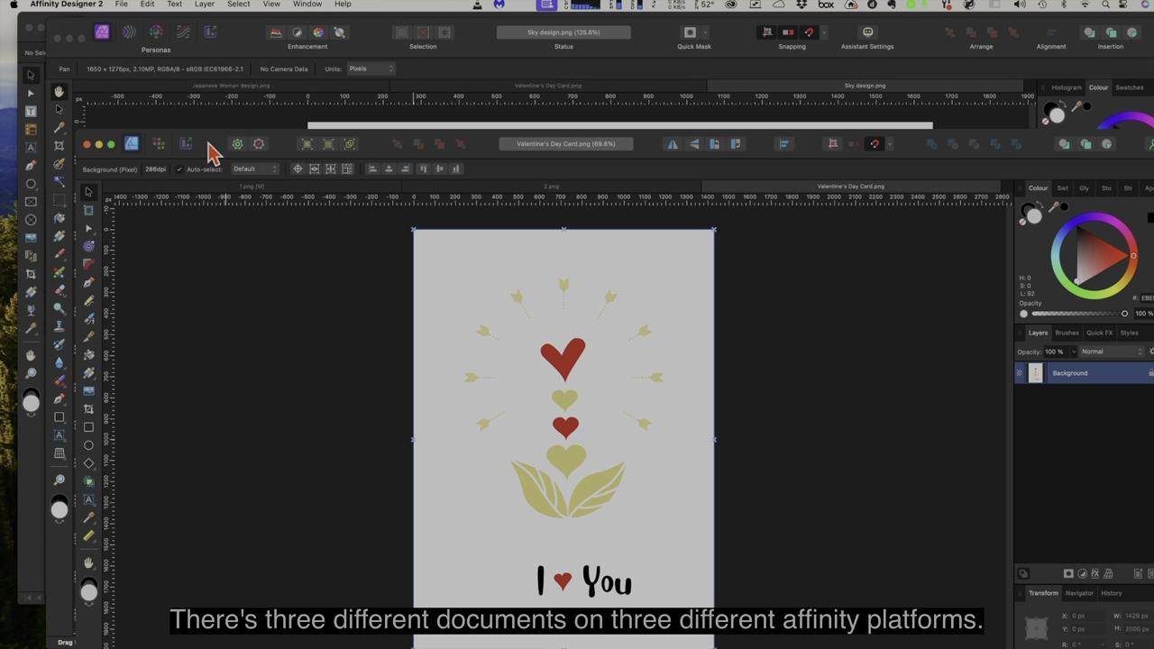
pyautogui.click(103, 36)
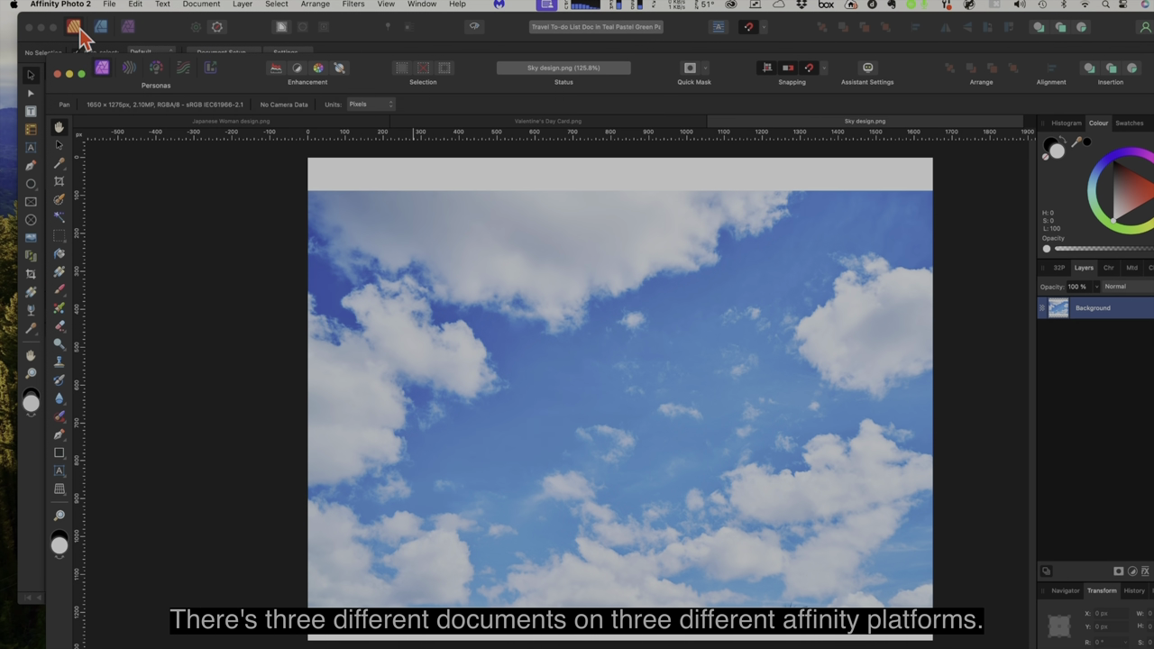
pyautogui.click(75, 26)
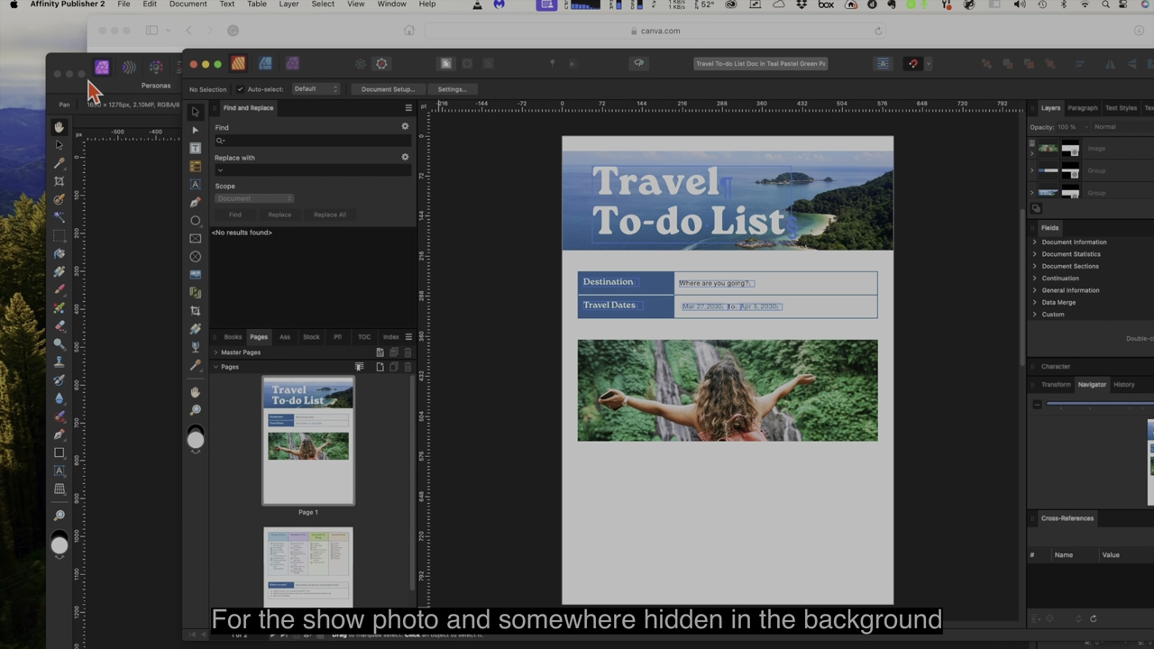
# - Arrange the Affinity Photo window with Sky design.png and the Publisher window in a staggered stack beside Designer
pyautogui.click(102, 69)
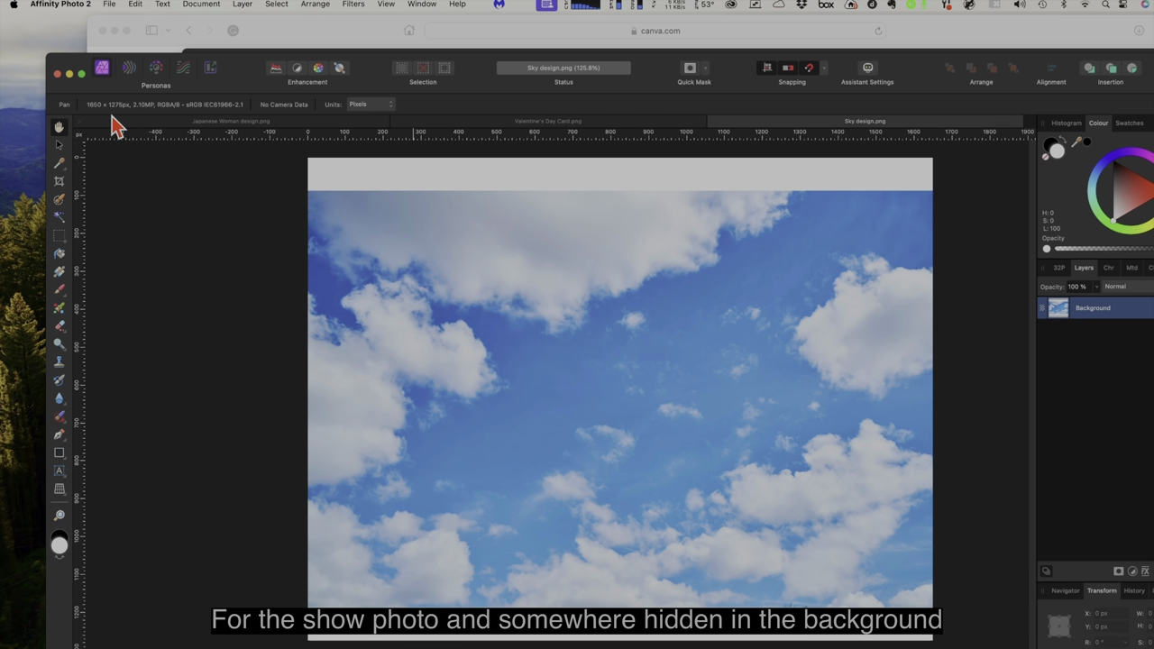
pyautogui.moveTo(90, 74); pyautogui.dragTo(182, 179)
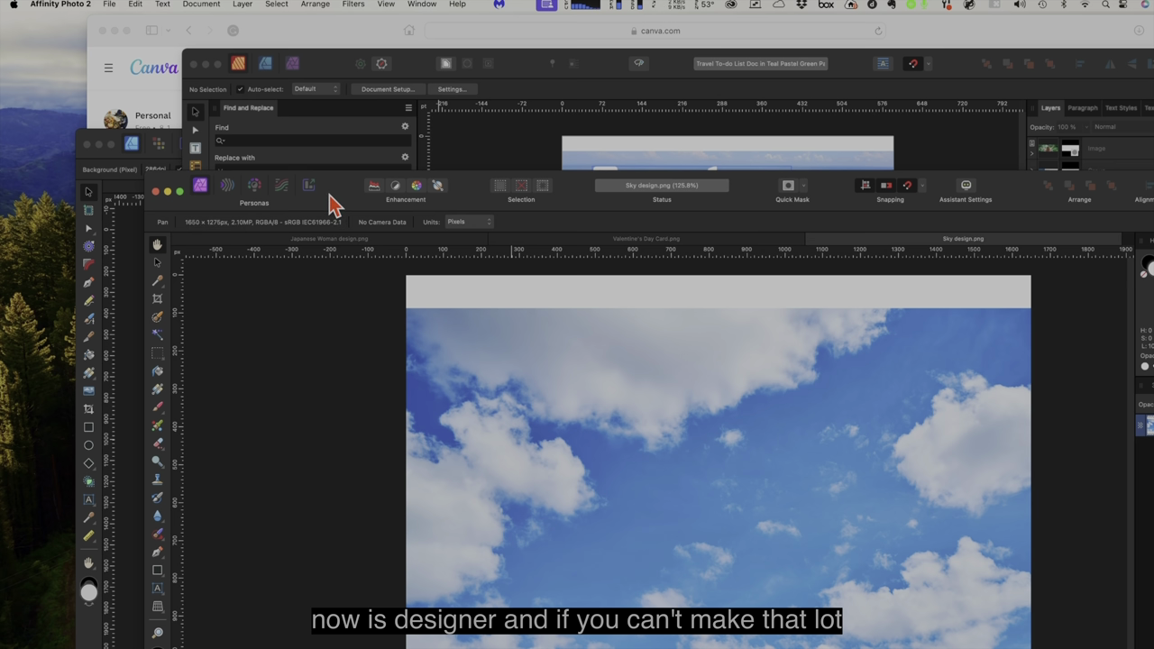
pyautogui.moveTo(335, 77); pyautogui.dragTo(331, 54)
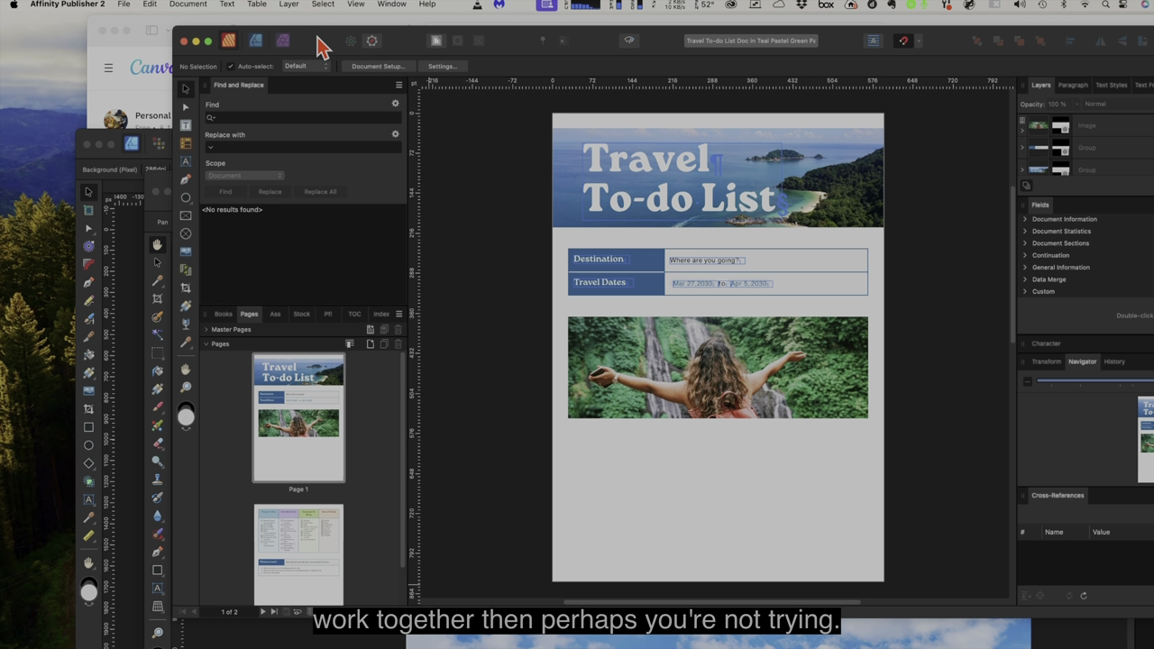
pyautogui.click(160, 194)
pyautogui.moveTo(348, 199); pyautogui.dragTo(347, 103)
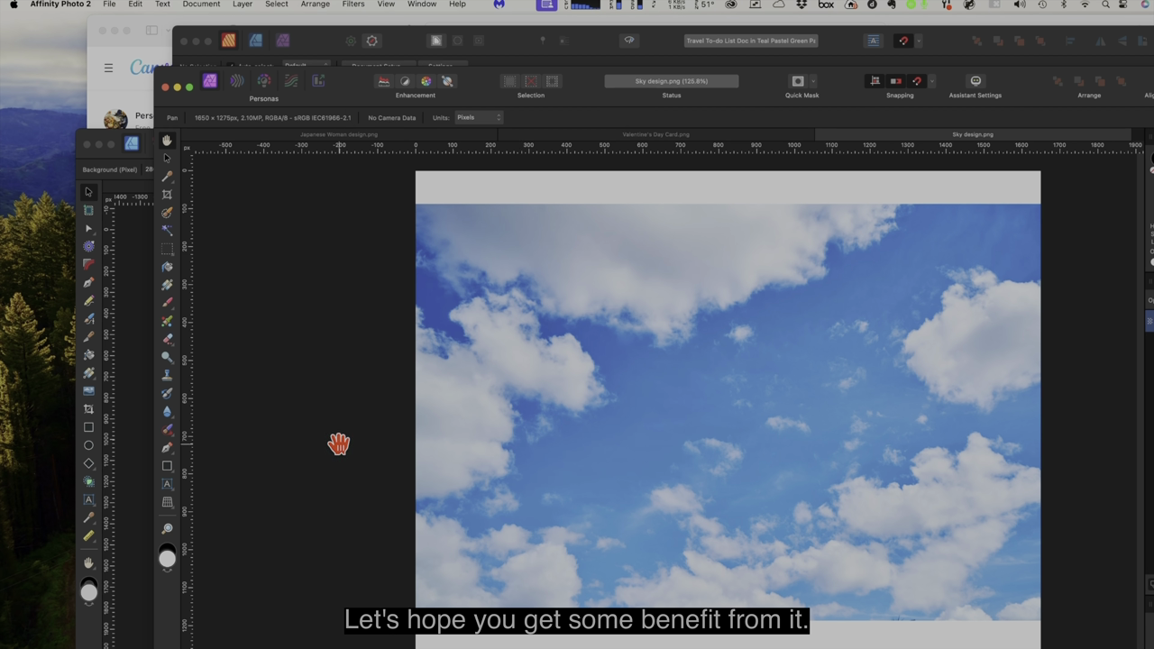
# - Switch back to Canva in Safari, reposition its window and look through the recent designs on the home page
pyautogui.click(103, 56)
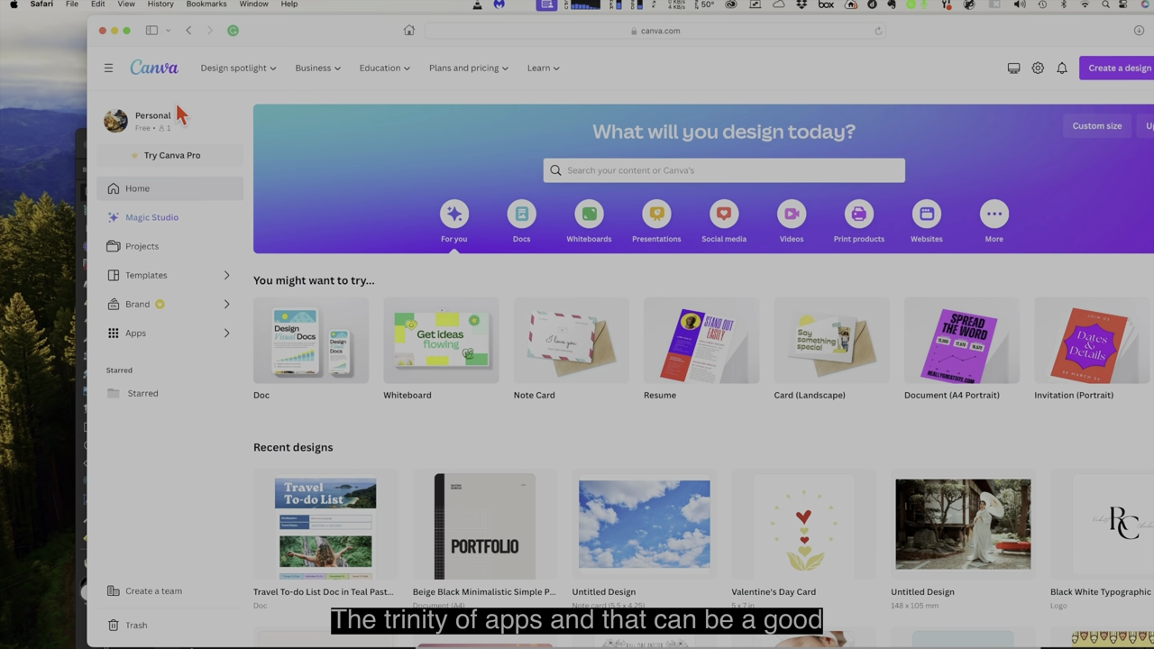
pyautogui.moveTo(294, 42); pyautogui.dragTo(226, 42)
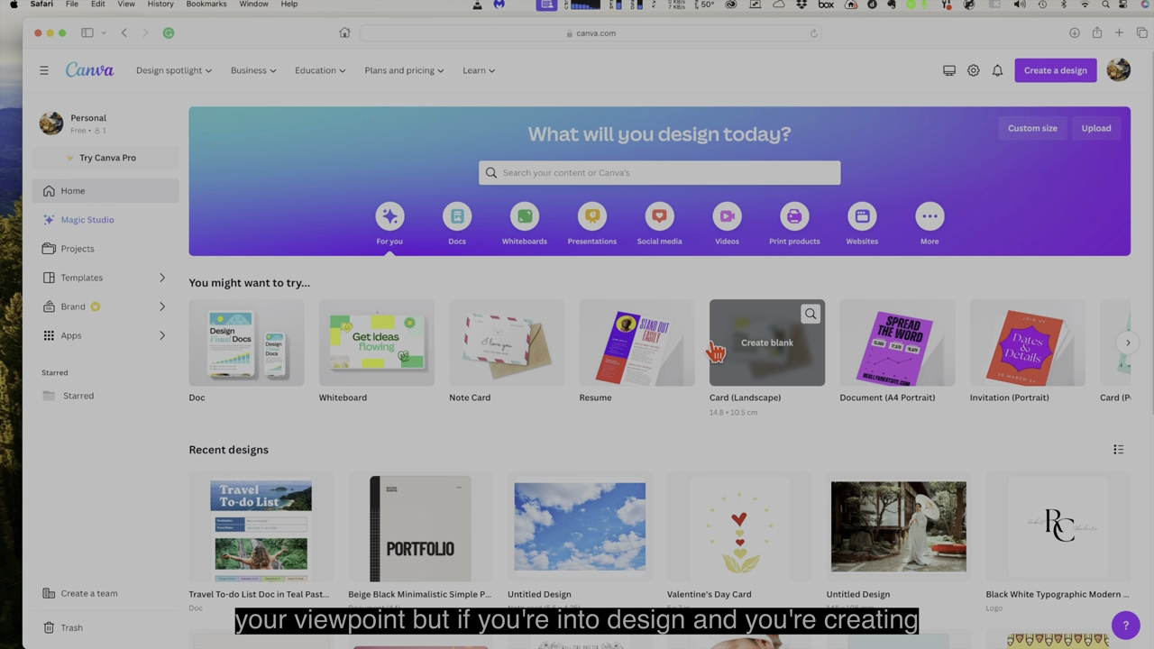
pyautogui.scroll(-5, 721, 334)
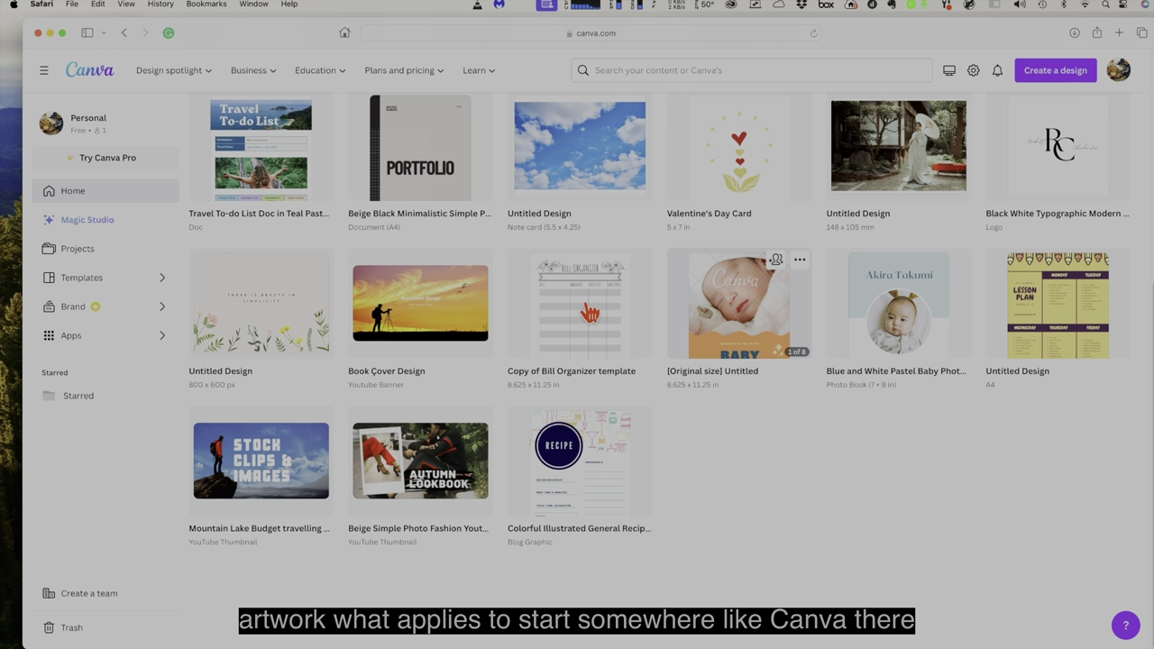
pyautogui.scroll(5, 153, 311)
pyautogui.scroll(-2, 150, 315)
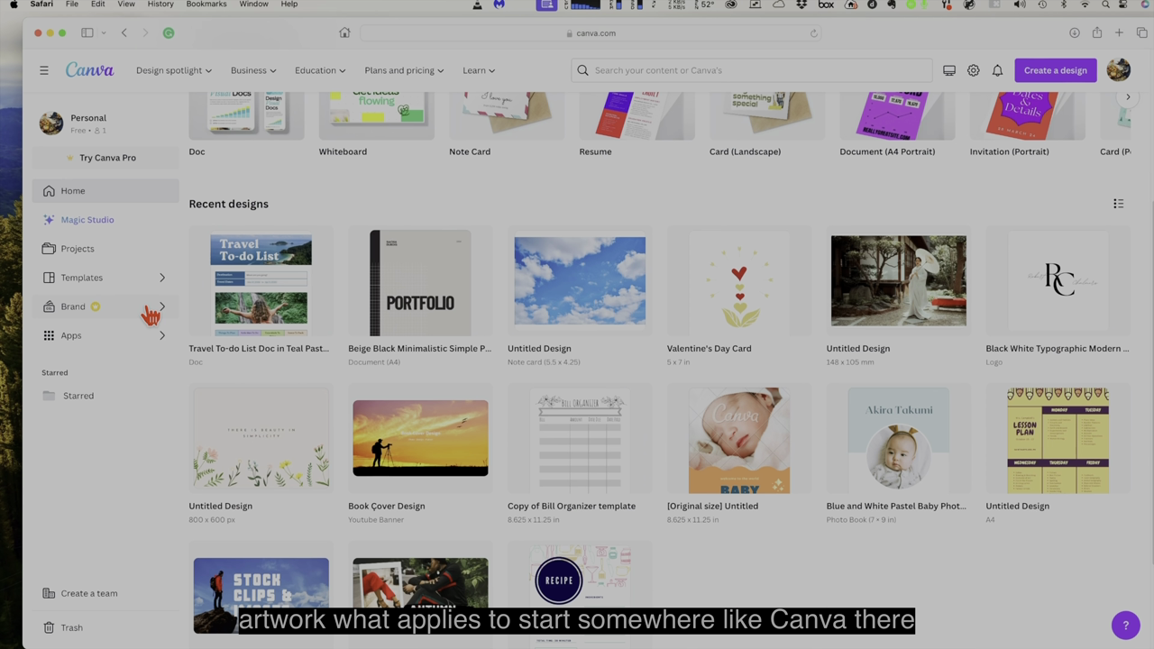
# - Open the 800 x 600 px floral "There is beauty in simplicity" design from the recent designs and show its download options
pyautogui.click(249, 438)
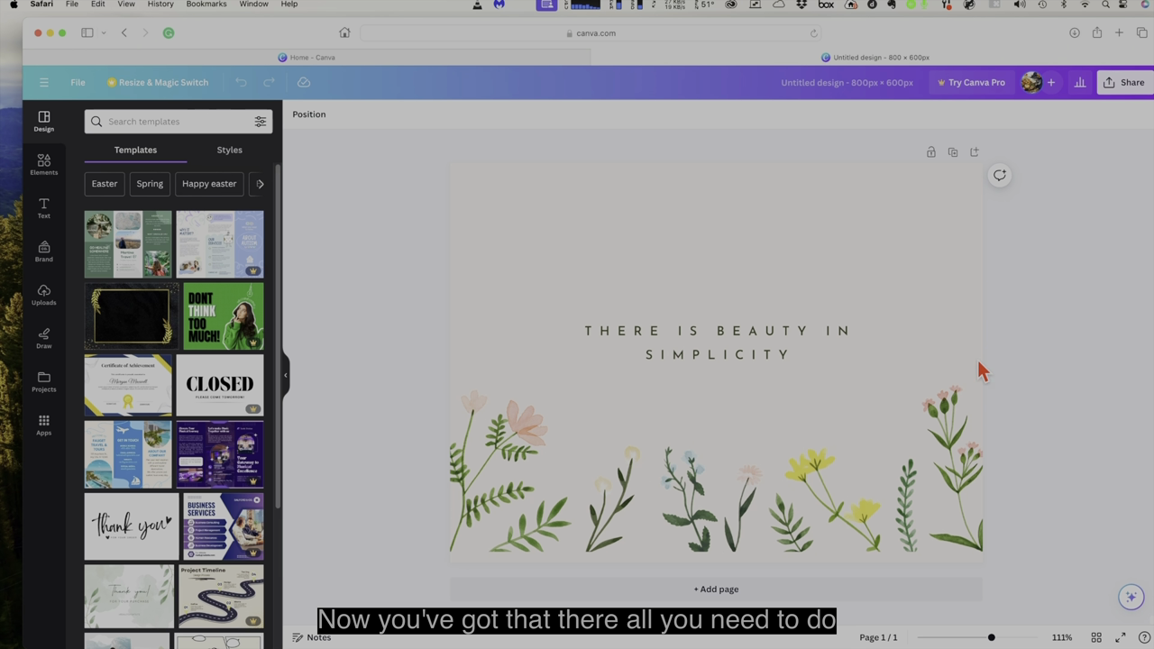
pyautogui.click(1132, 82)
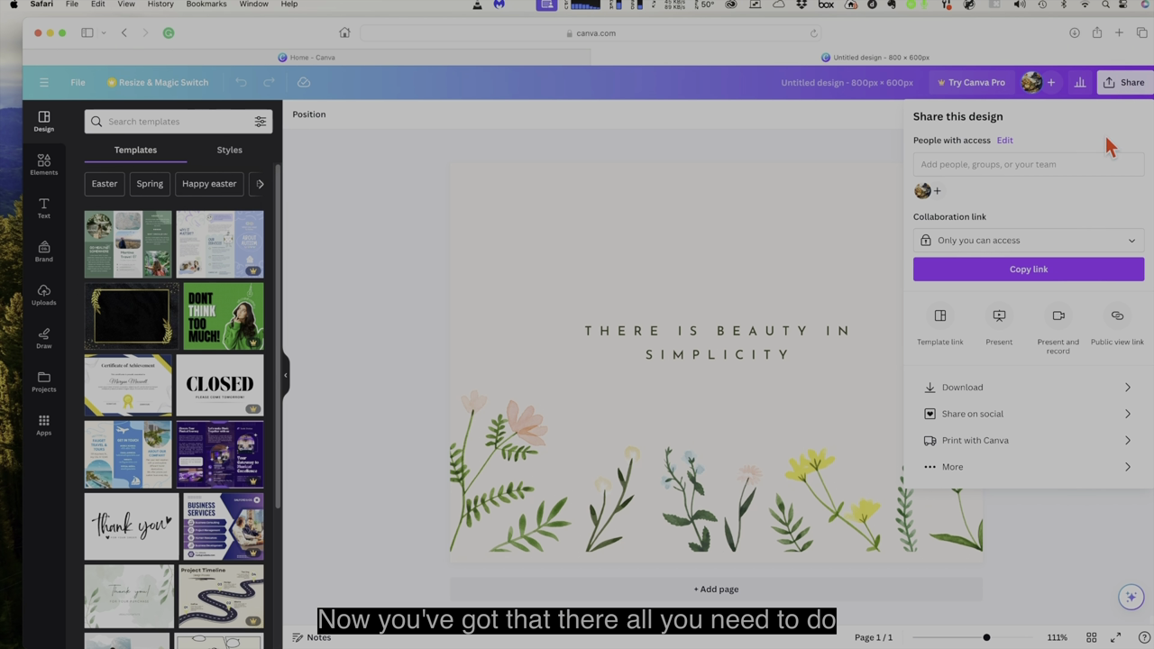
pyautogui.click(965, 388)
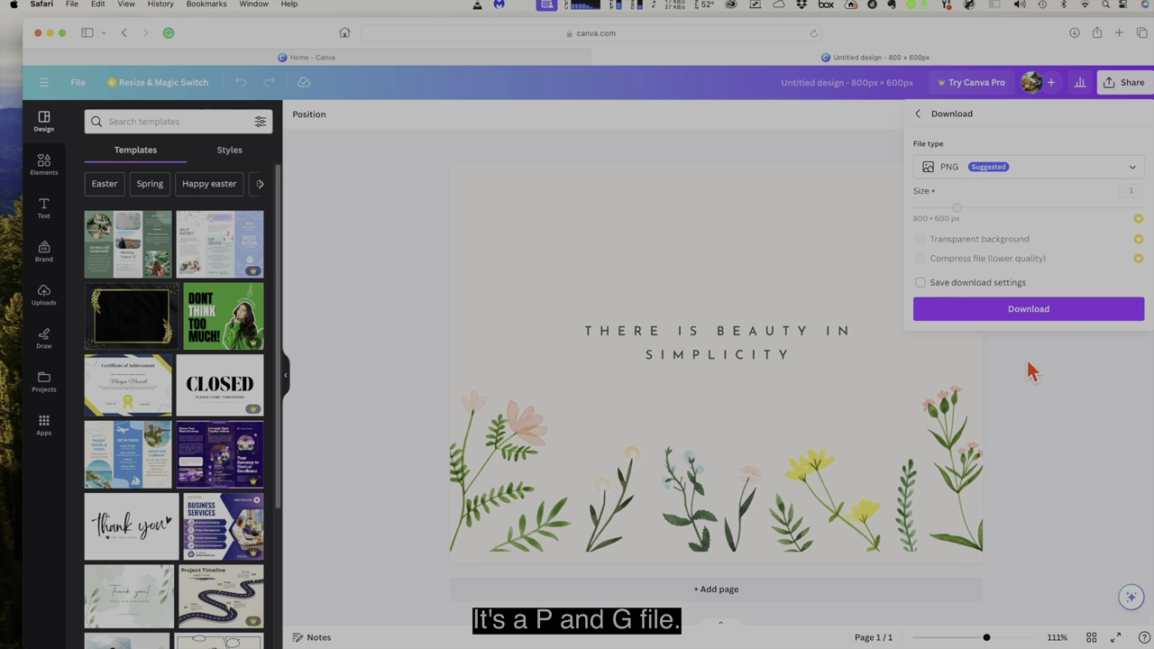
# - Download the floral design as a PNG and save it in the Pictures folder as Floral design.png
pyautogui.click(1133, 175)
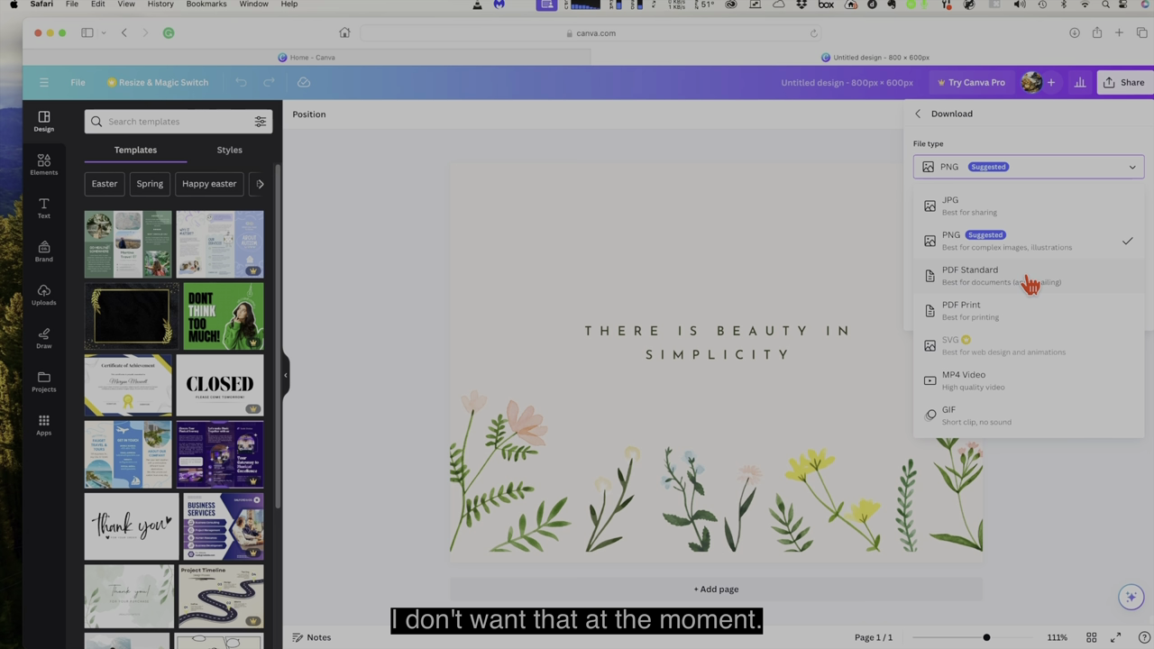
pyautogui.click(994, 175)
pyautogui.click(1028, 309)
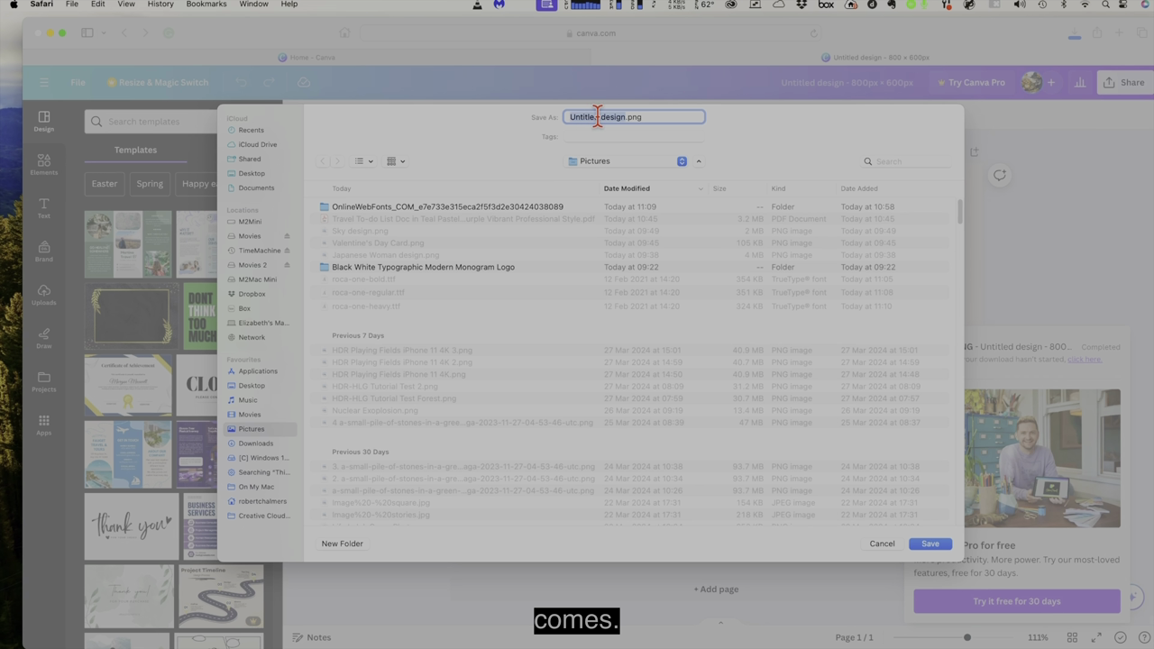
pyautogui.moveTo(597, 116); pyautogui.dragTo(568, 116)
pyautogui.write('Floral')
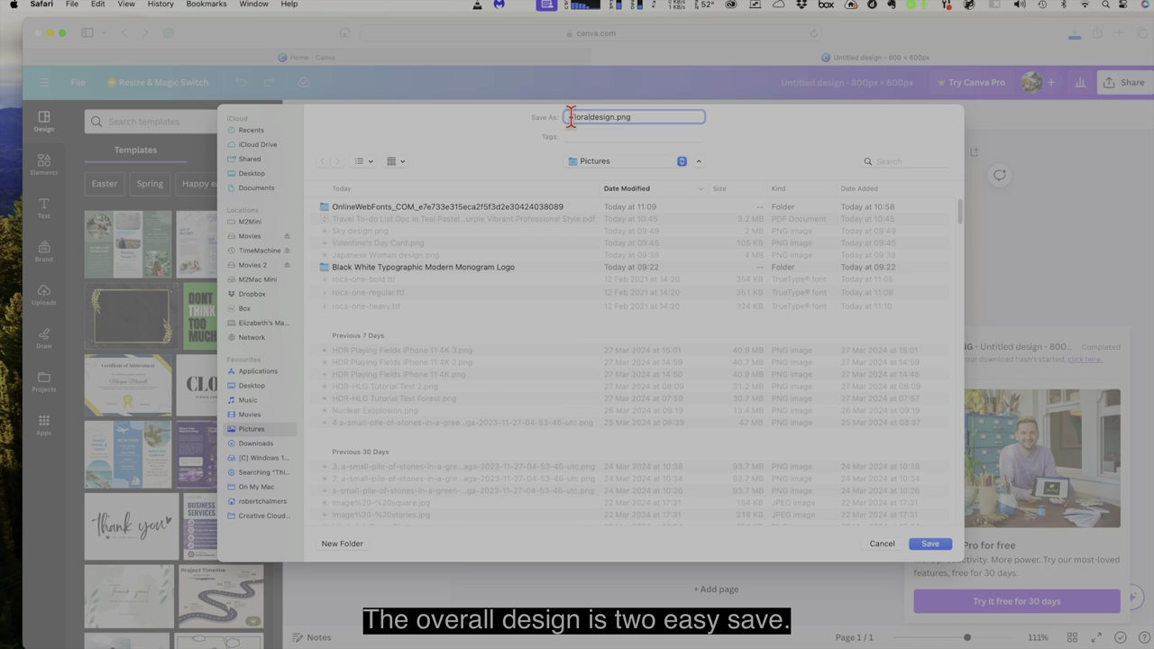
pyautogui.click(930, 544)
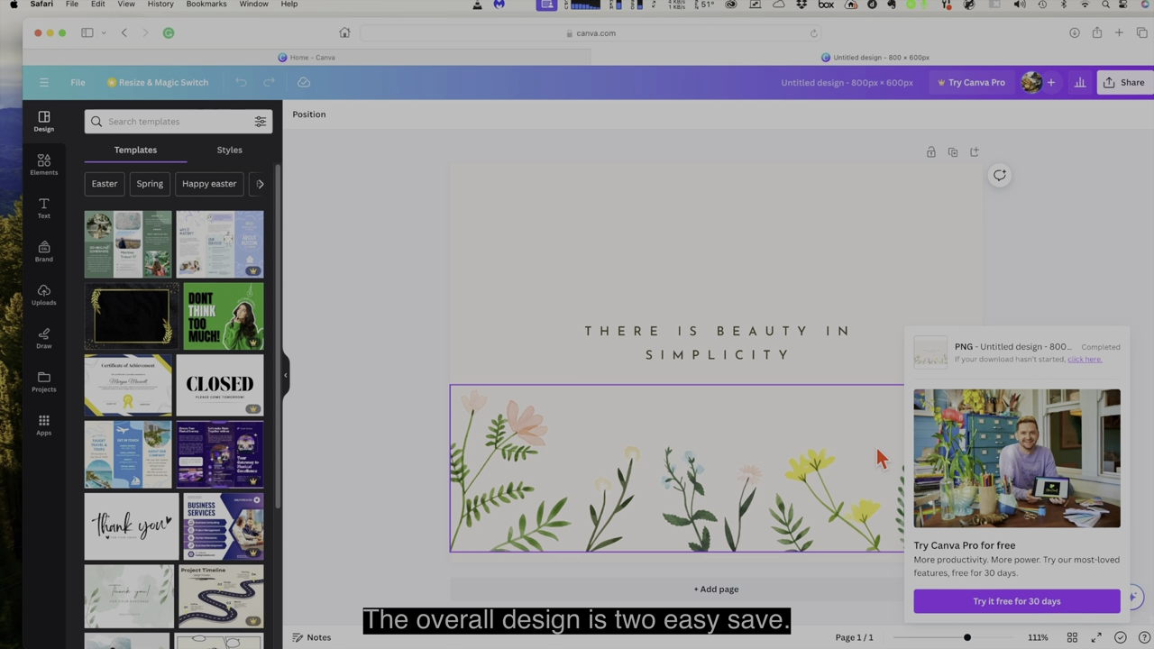
# - Minimize Safari, bring Affinity Photo forward, and place a Finder window showing the Pictures folder so Affinity Photo's upper area stays reachable
pyautogui.click(50, 34)
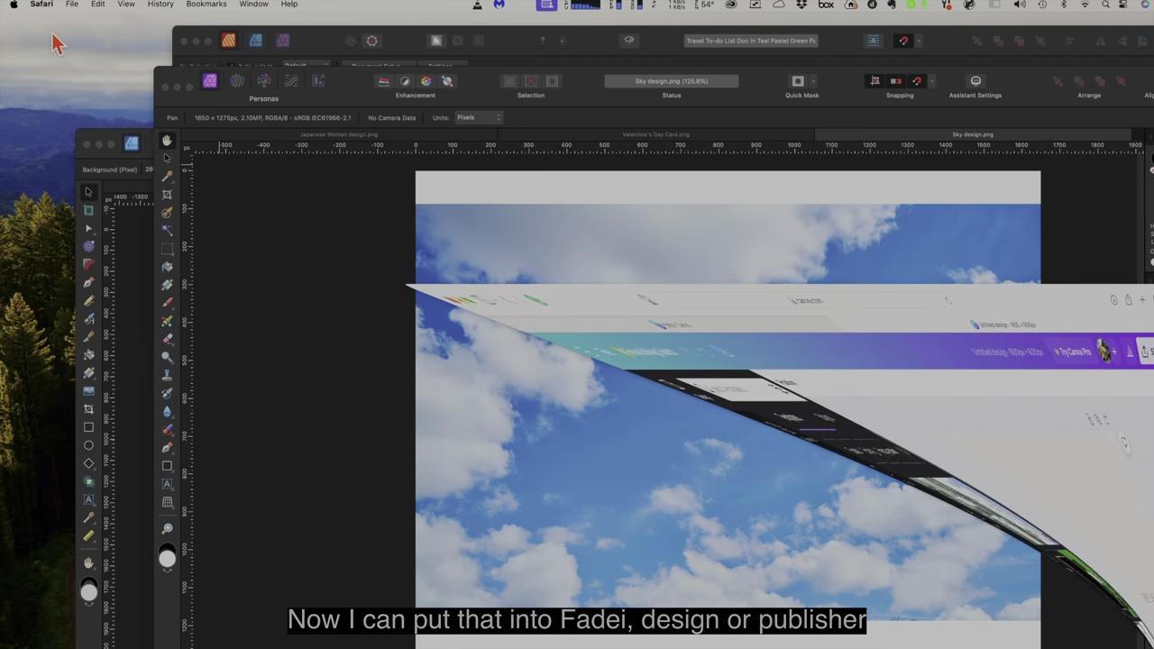
pyautogui.click(258, 210)
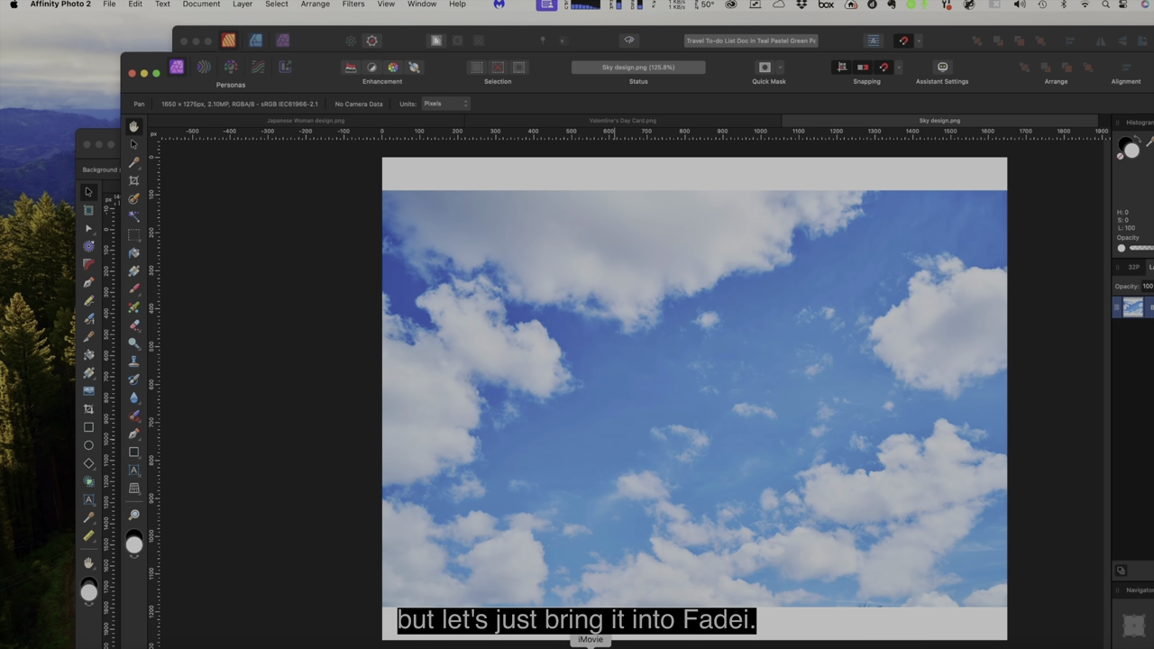
pyautogui.click(31, 645)
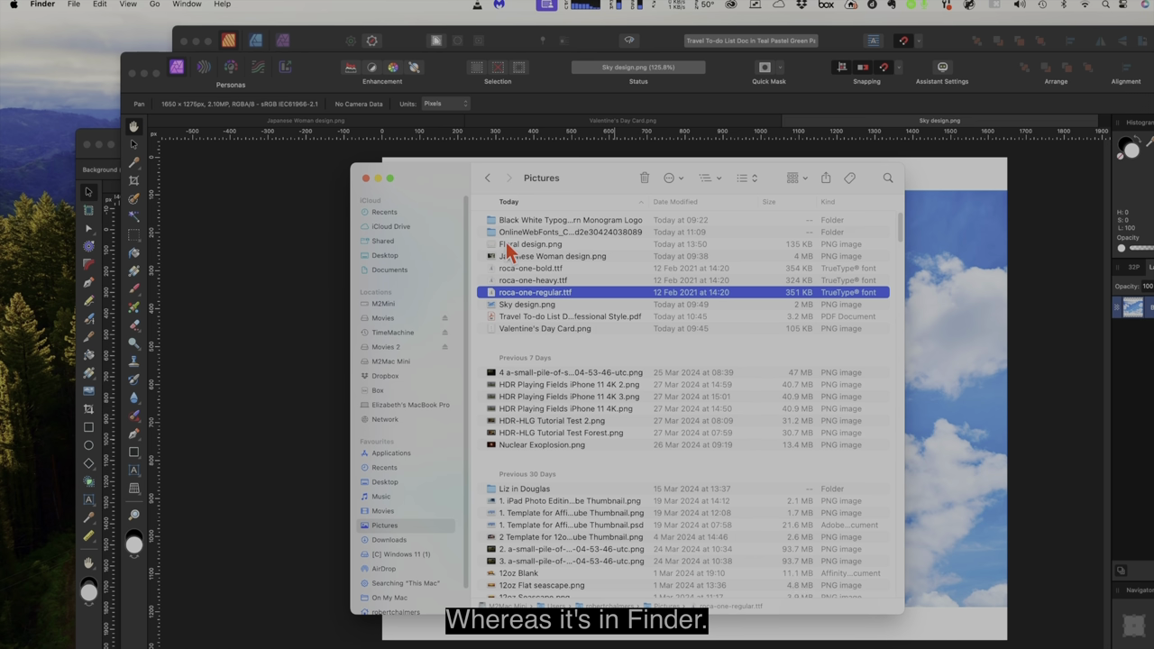
pyautogui.moveTo(446, 175); pyautogui.dragTo(709, 343)
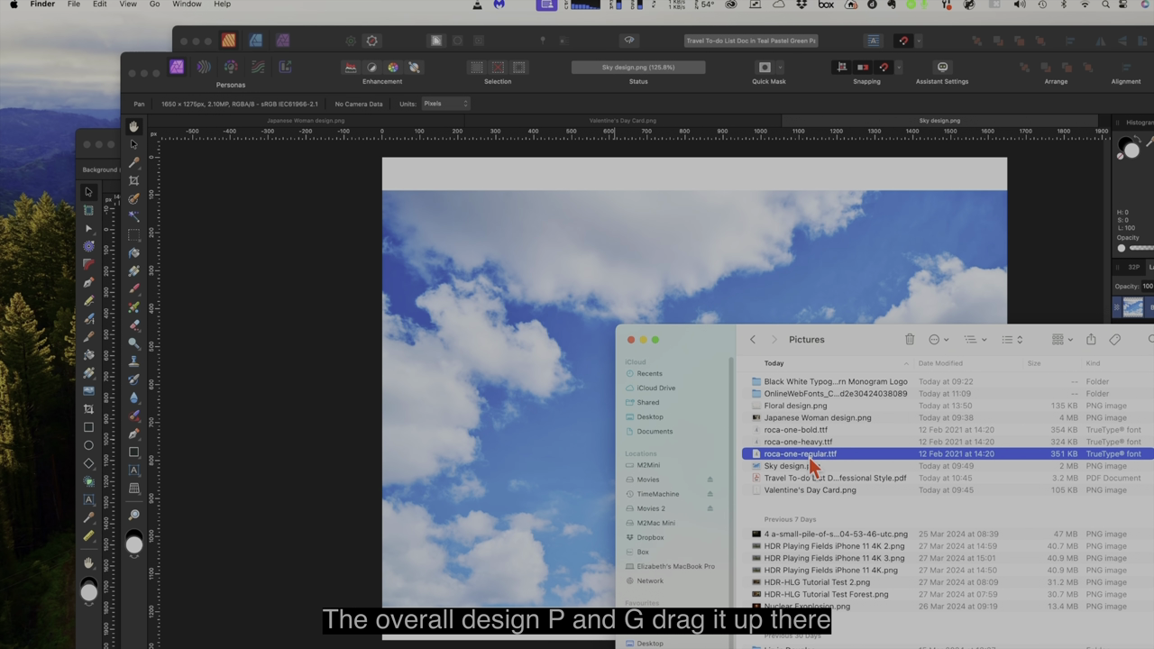
# - Open Floral design.png from Finder as its own document in Affinity Photo, close the Finder window and bring Affinity Photo to the front
pyautogui.click(797, 407)
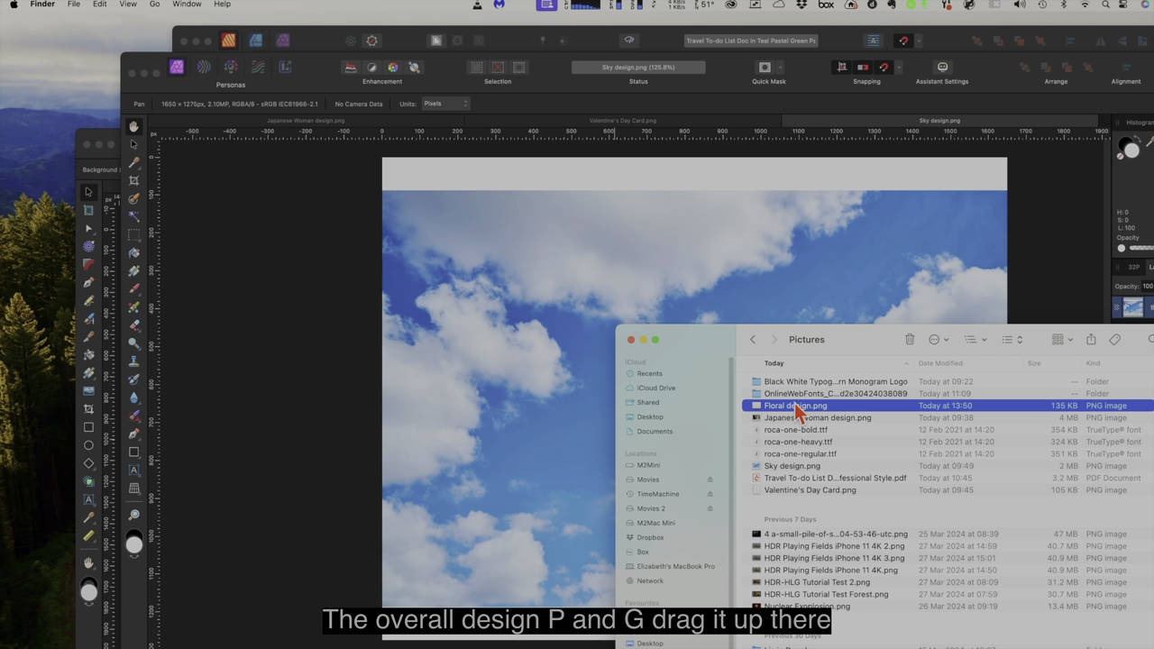
pyautogui.moveTo(795, 406); pyautogui.dragTo(702, 97)
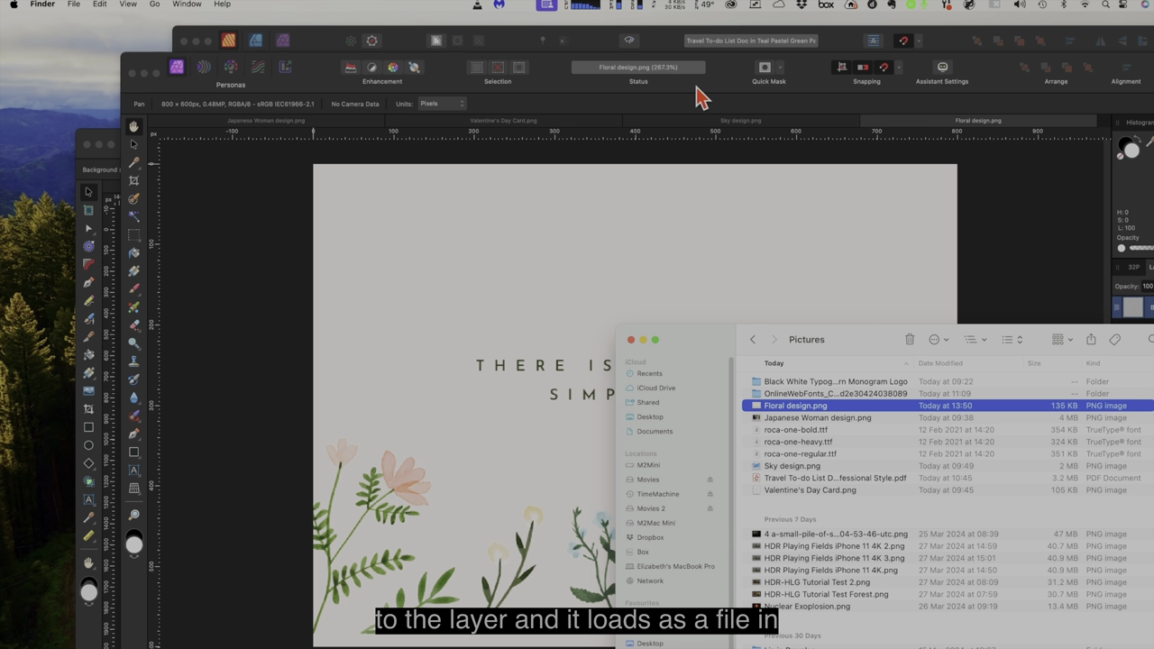
pyautogui.press('super+w')
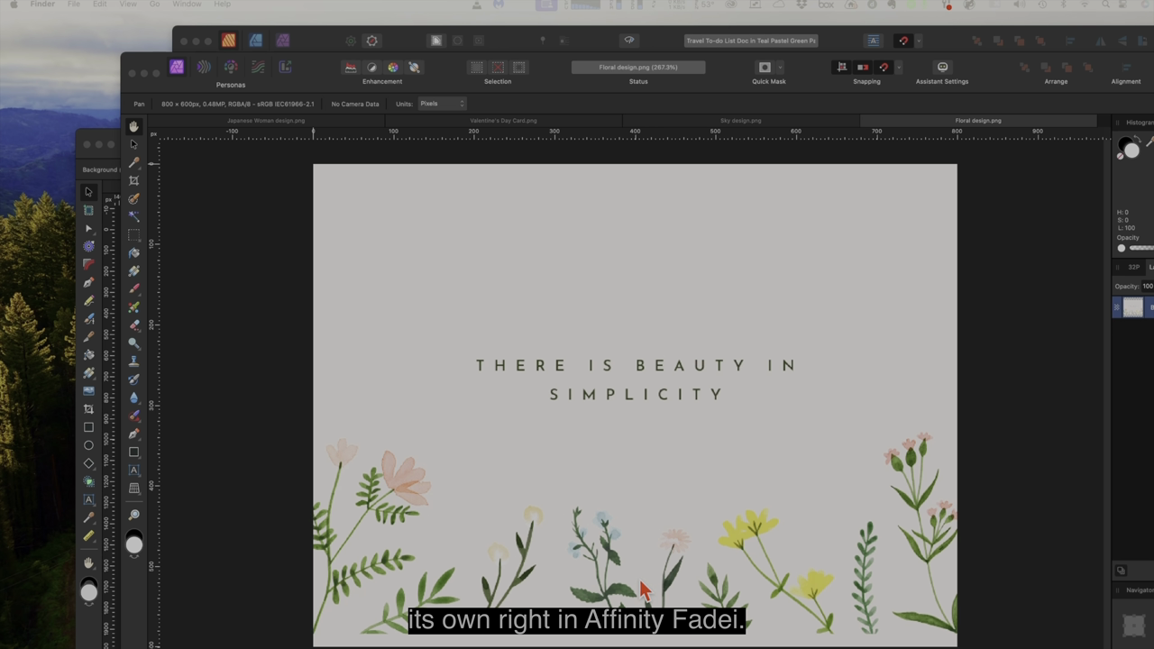
pyautogui.click(175, 63)
pyautogui.click(153, 71)
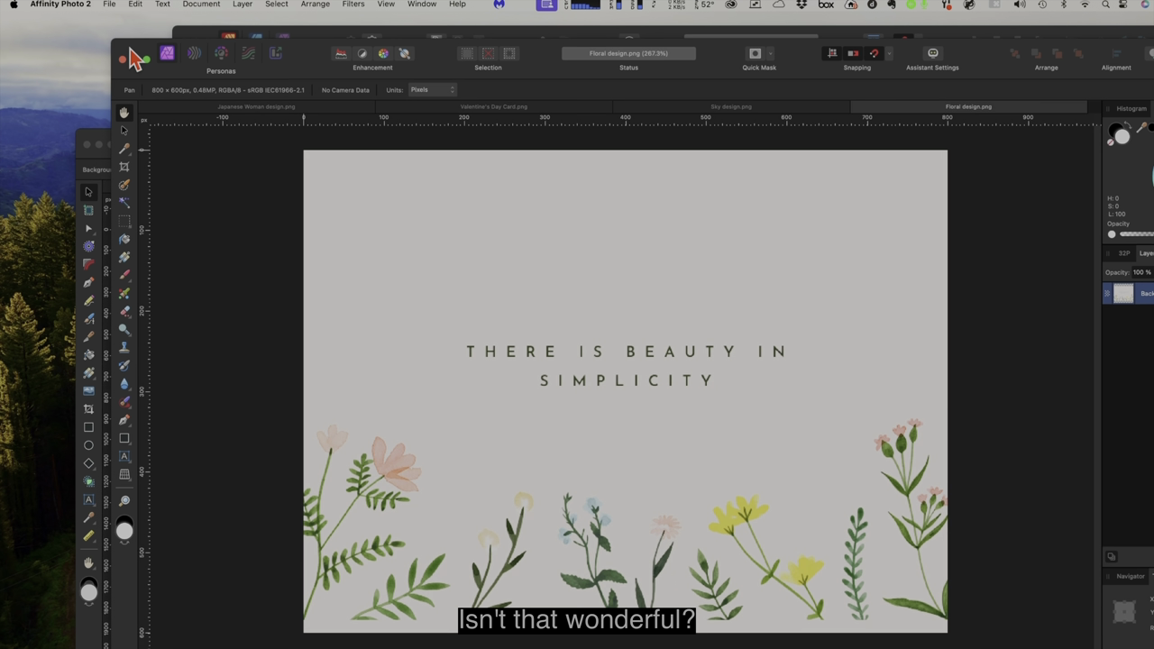